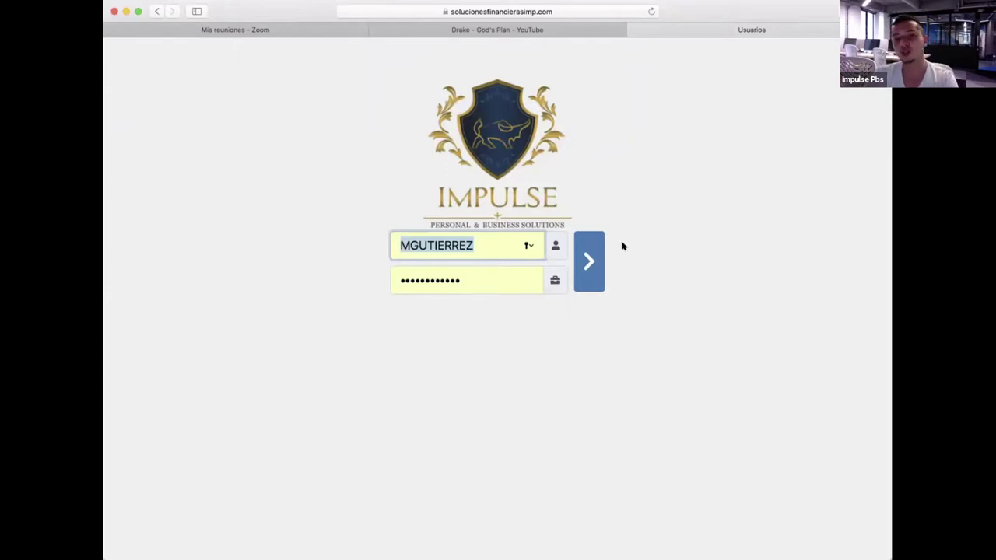
Sign in and show the available users in the Cambiar usuario dialog.
click(594, 252)
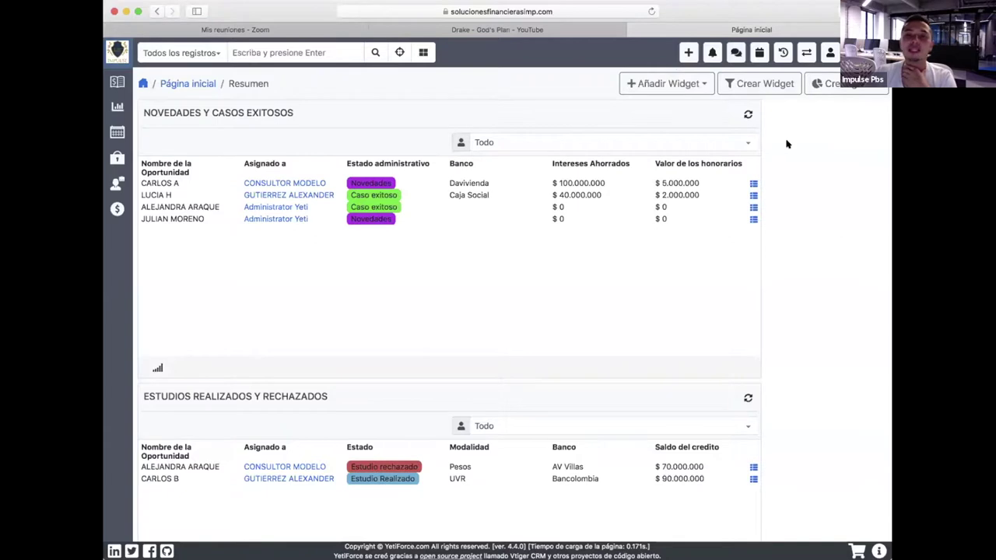
click(806, 52)
click(513, 114)
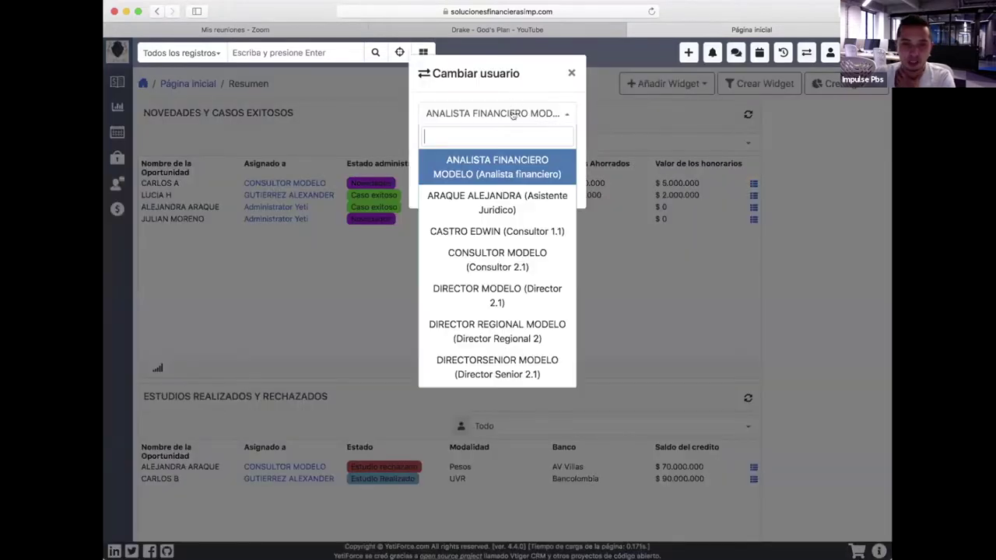
Select the consultant's account in Cambiar usuario and confirm the switch.
click(528, 231)
click(498, 144)
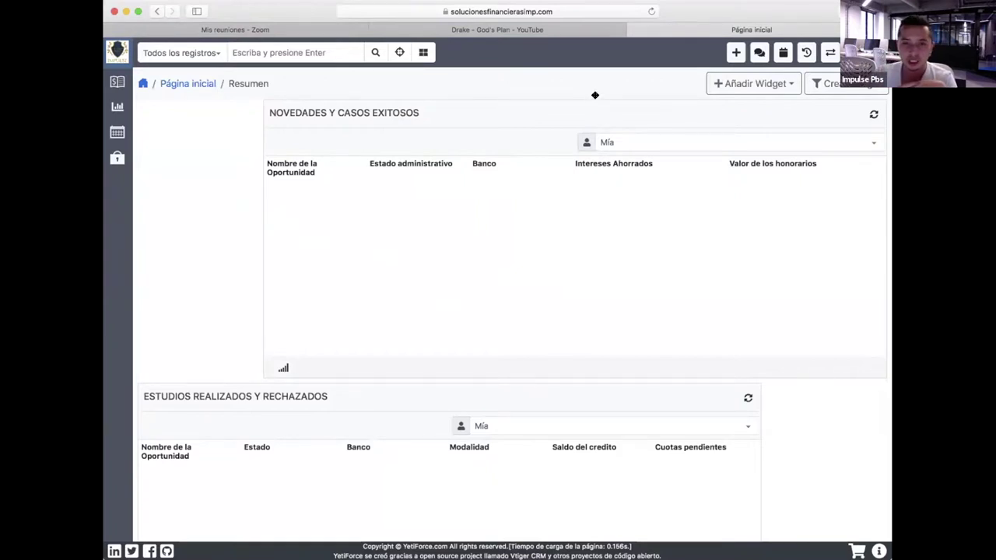
Move and resize the Novedades y casos exitosos and Estudios realizados y rechazados widgets to equal width.
drag(518, 111, 488, 120)
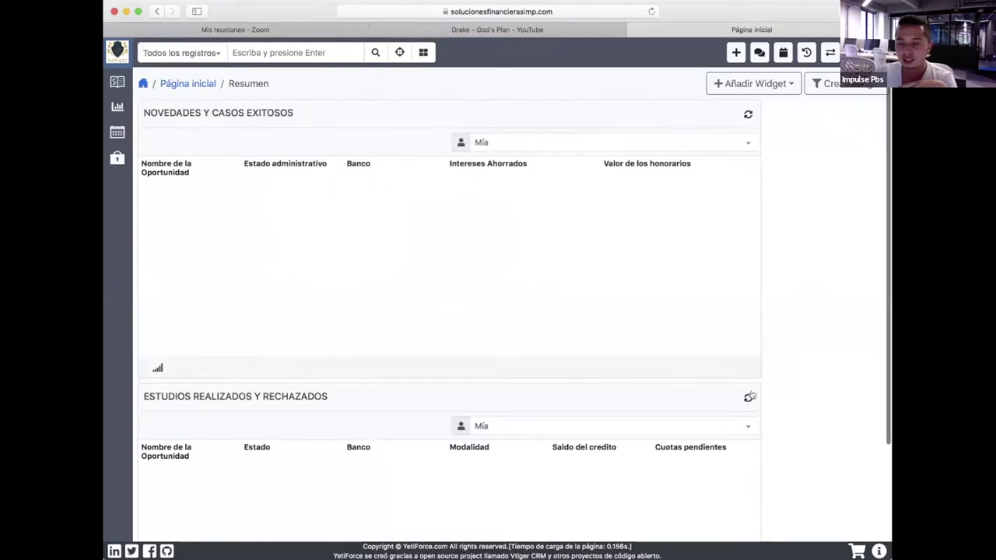
drag(751, 373, 817, 294)
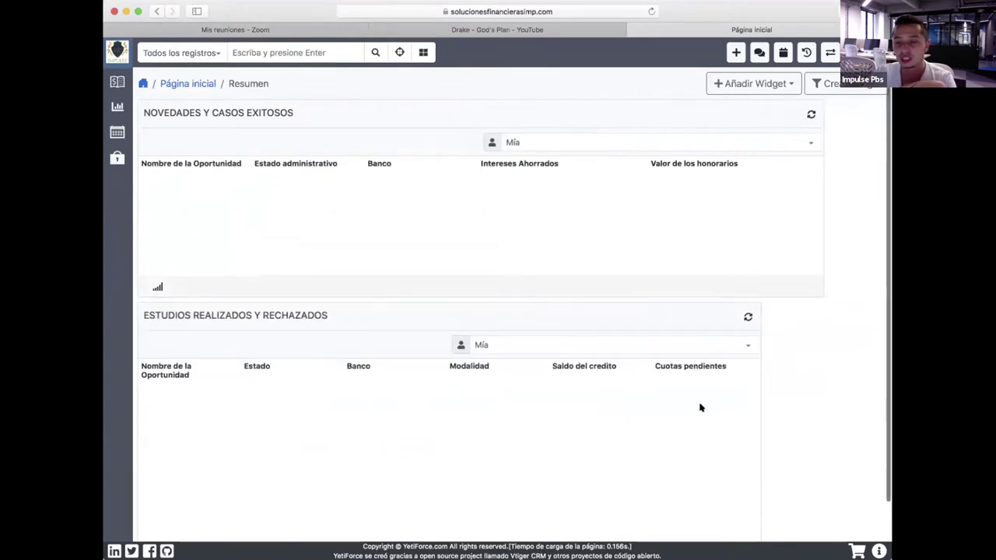
scroll(704, 409, down, 1)
drag(751, 533, 807, 380)
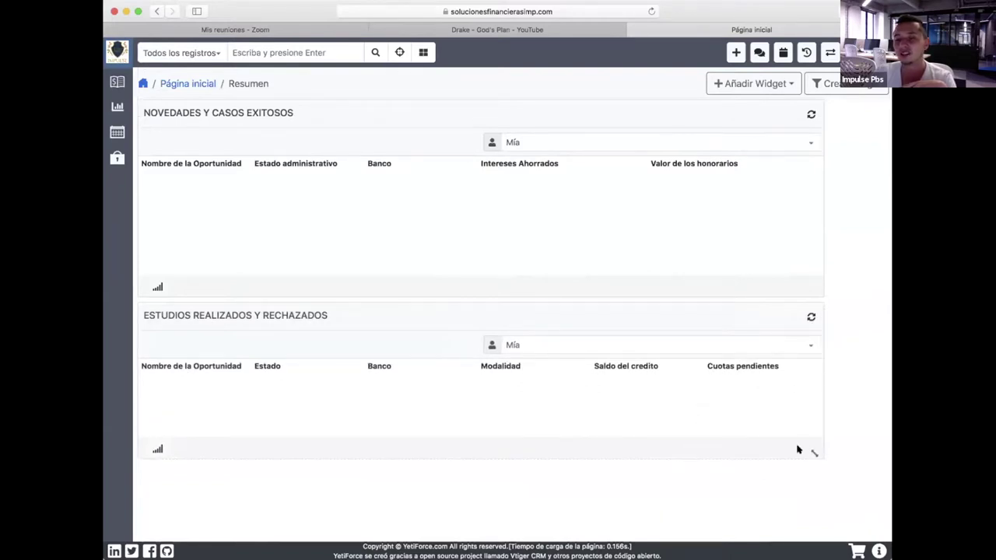
drag(814, 453, 814, 514)
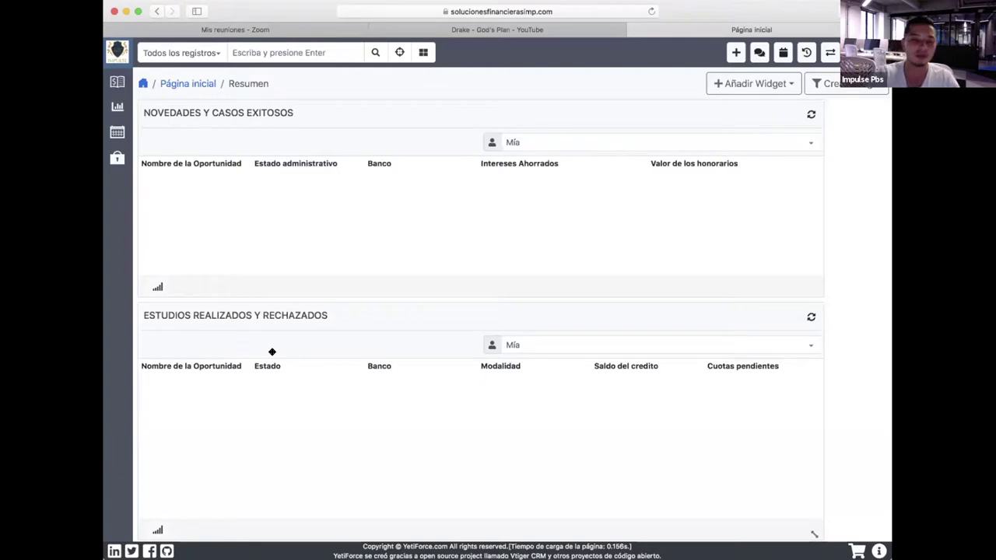
scroll(271, 351, down, 1)
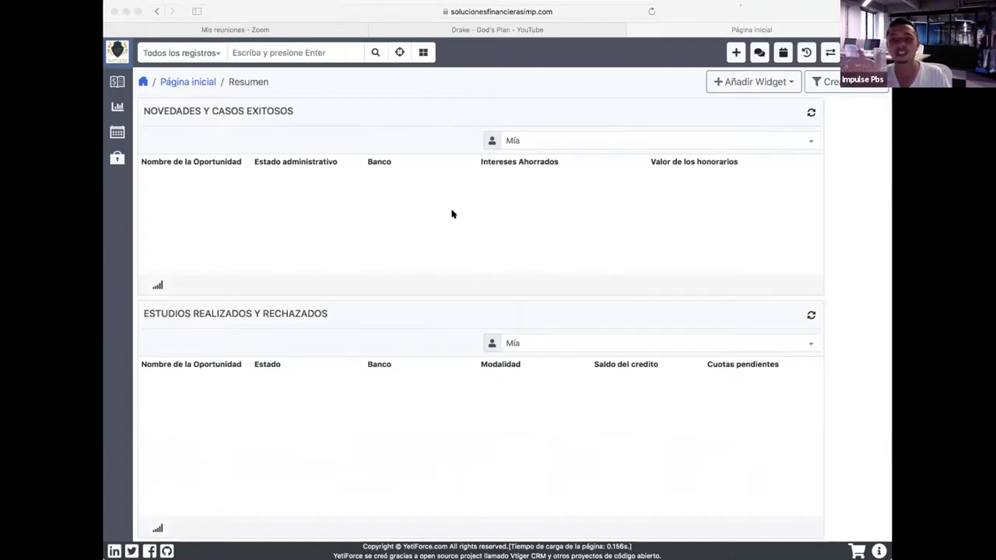
scroll(451, 214, down, 1)
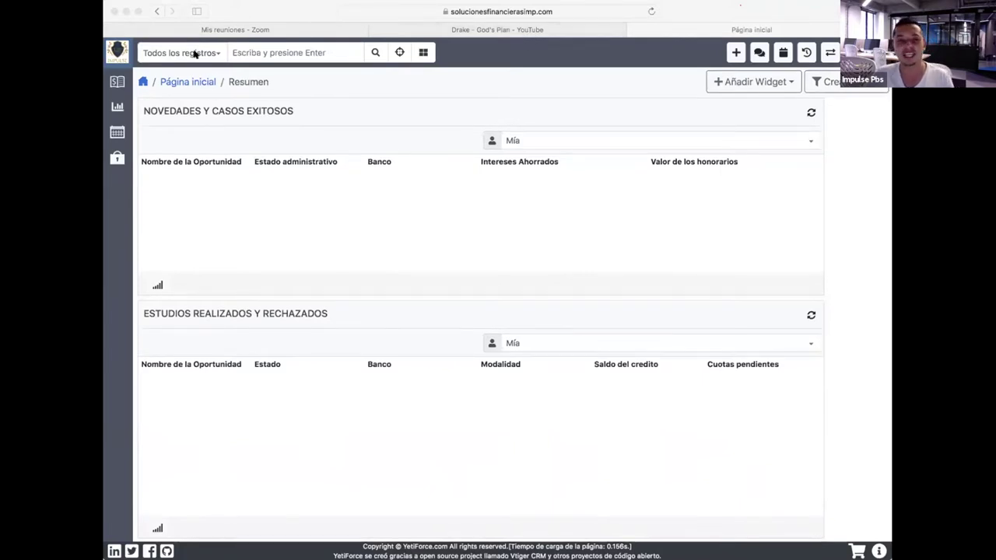
Expand the sidebar and open Proceso financiero > Mis procesos.
click(117, 160)
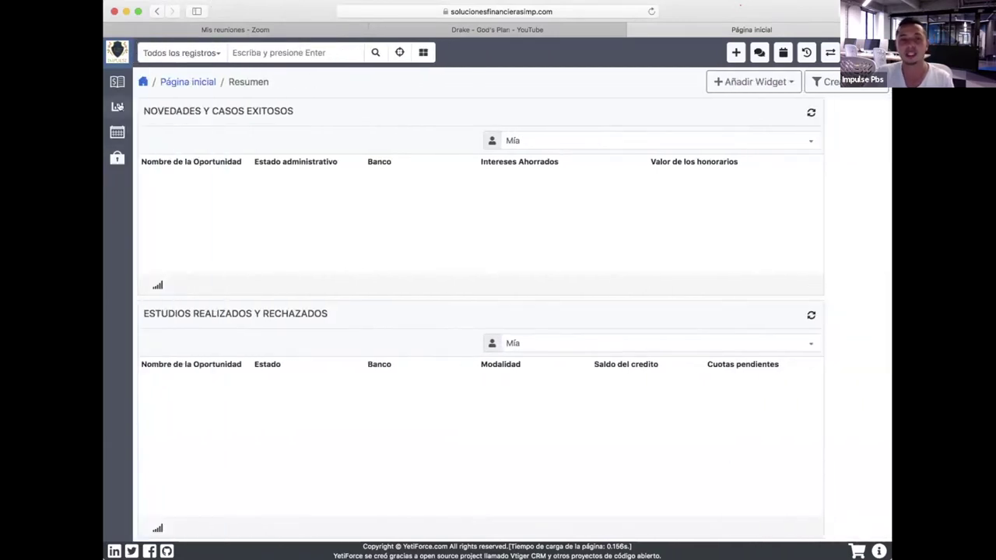
click(118, 106)
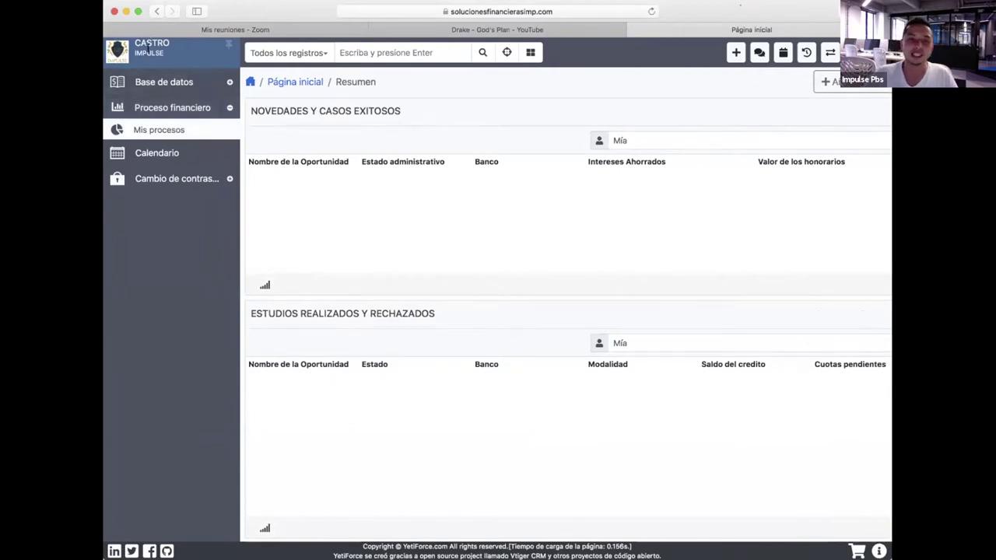
click(156, 129)
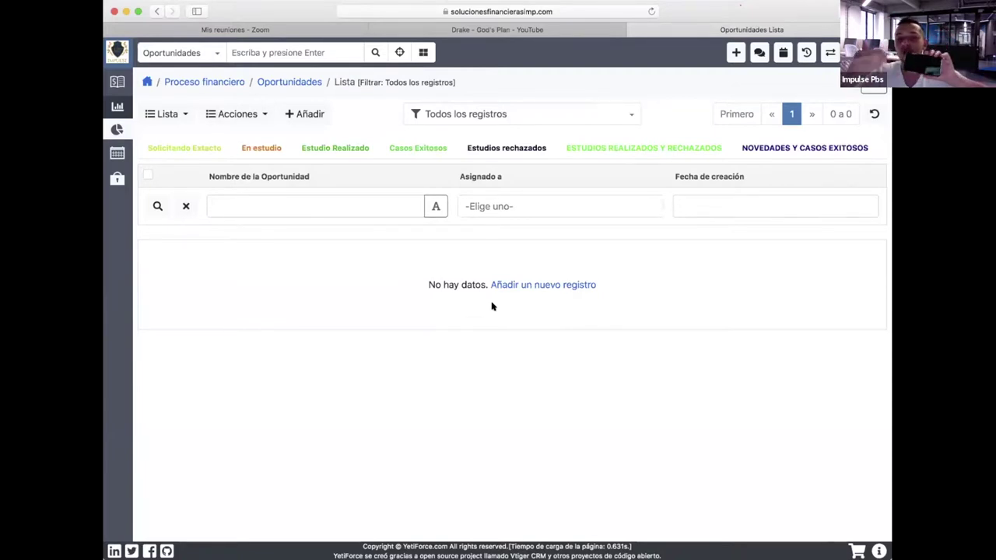
Start a new opportunity with the client's full name, keeping Estado at Primer contacto.
click(317, 121)
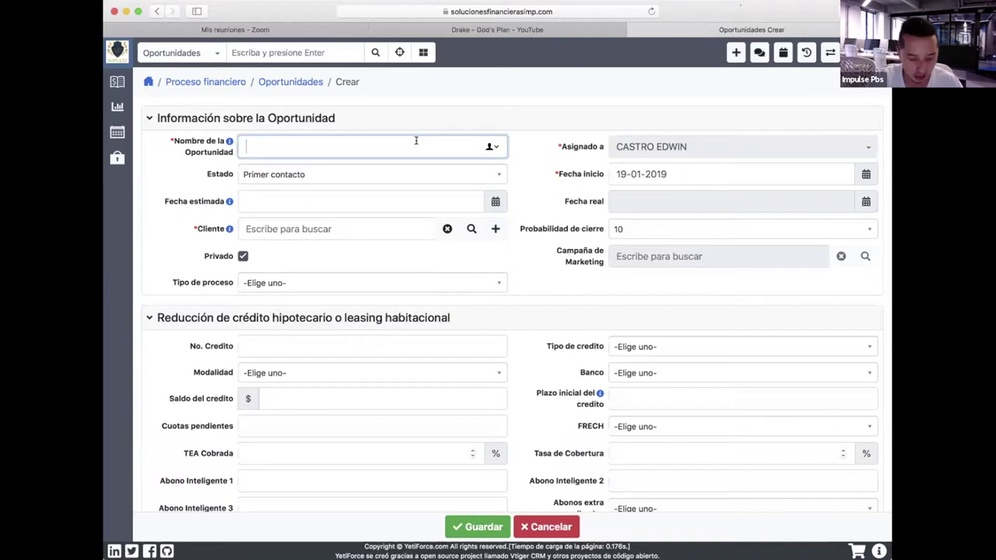
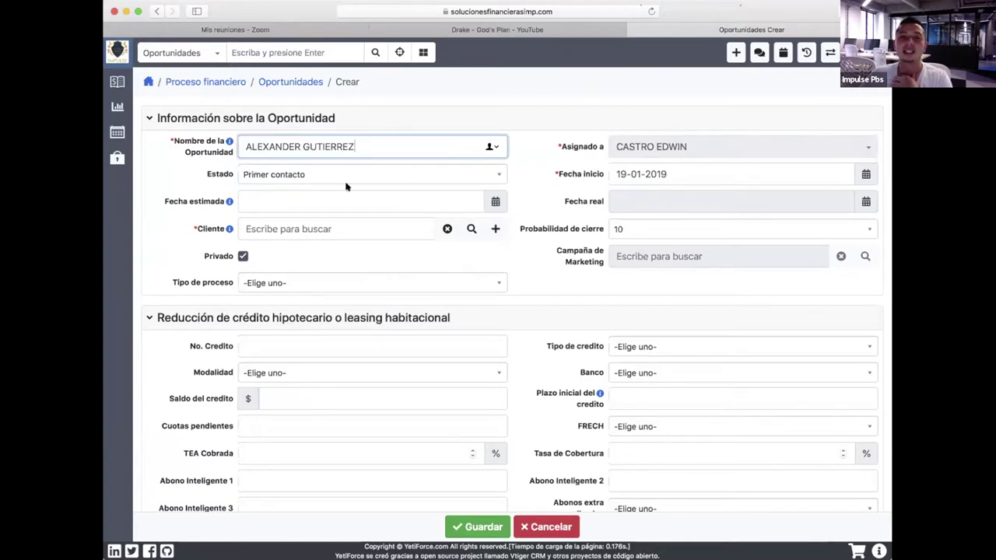
click(406, 172)
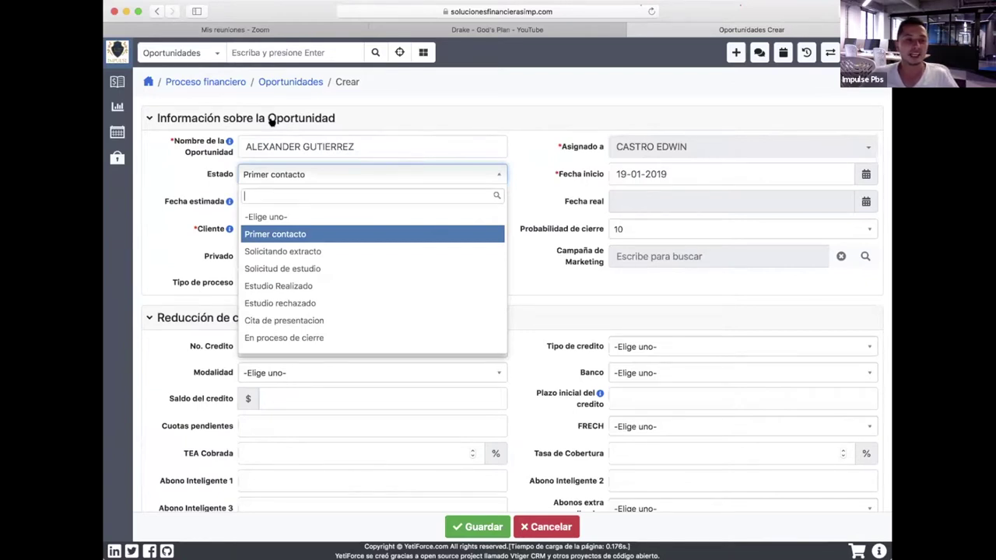
click(312, 241)
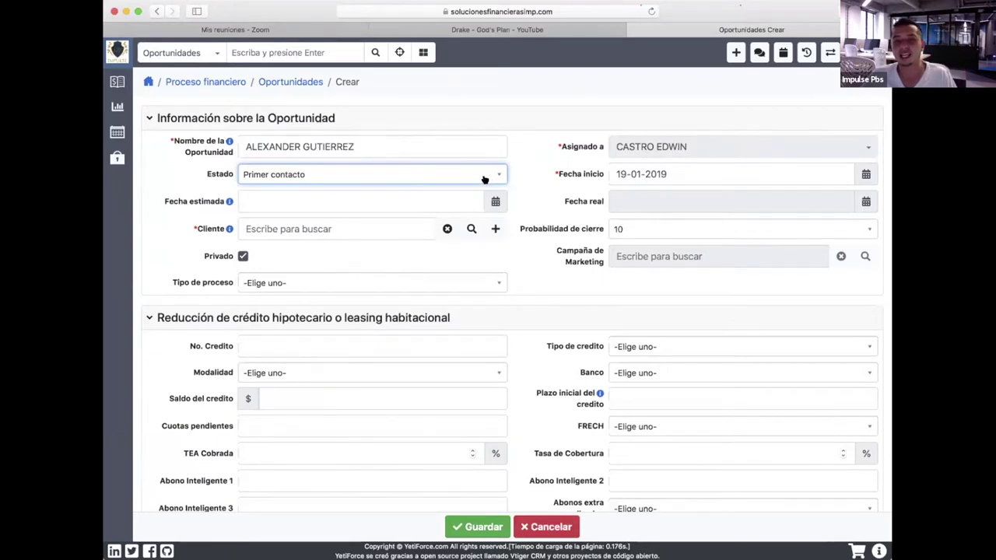
click(480, 178)
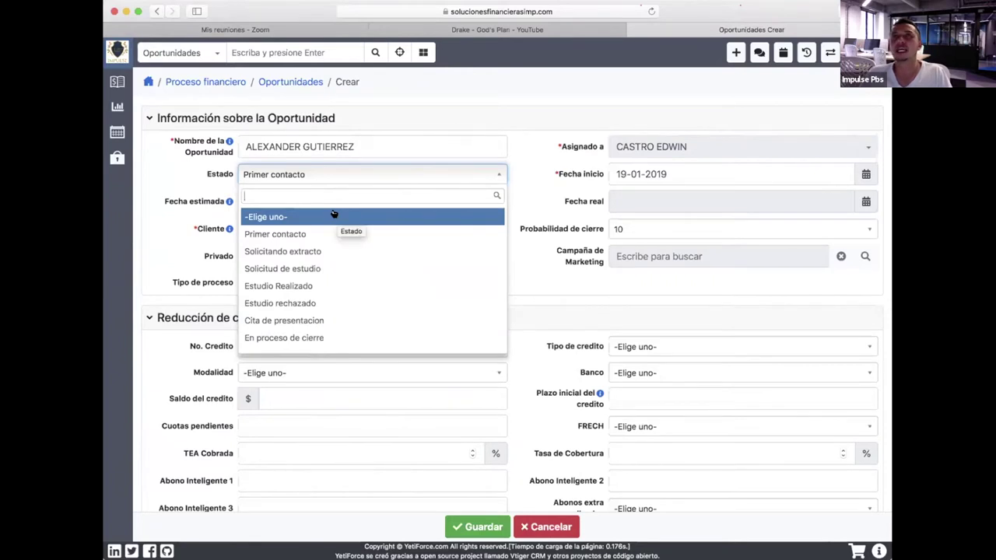
Change Estado from Cita de presentacion to Solicitando extracto.
click(298, 326)
click(371, 180)
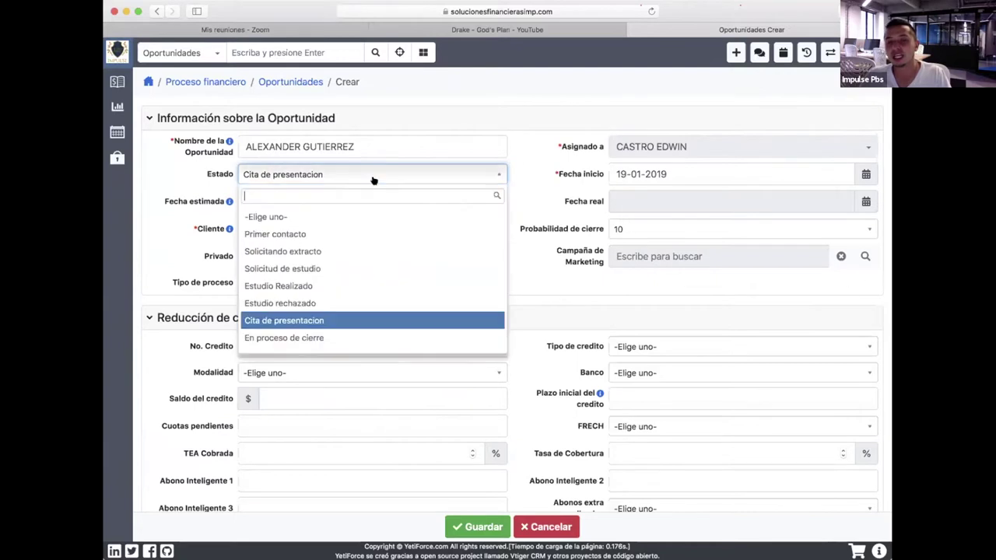
click(301, 251)
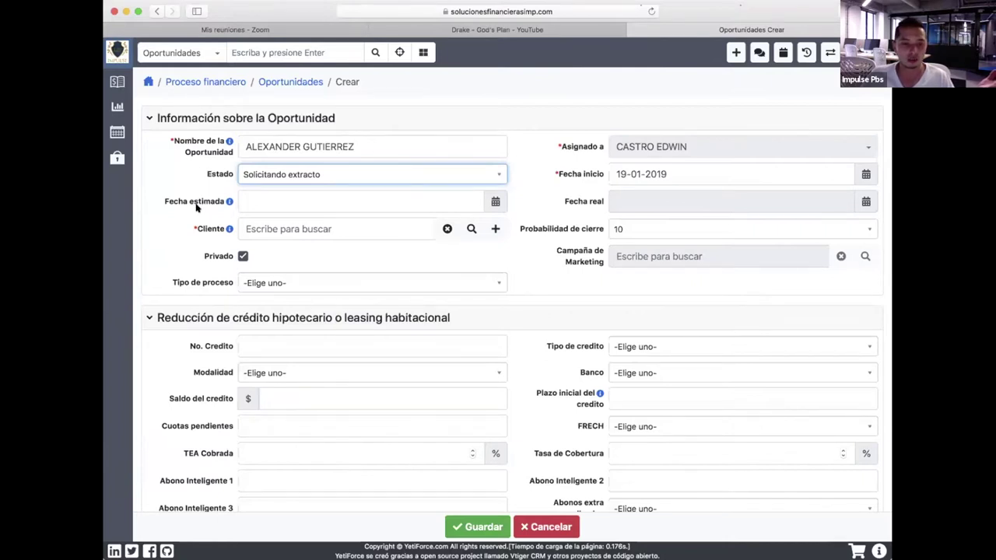
scroll(325, 190, down, 1)
scroll(324, 194, up, 1)
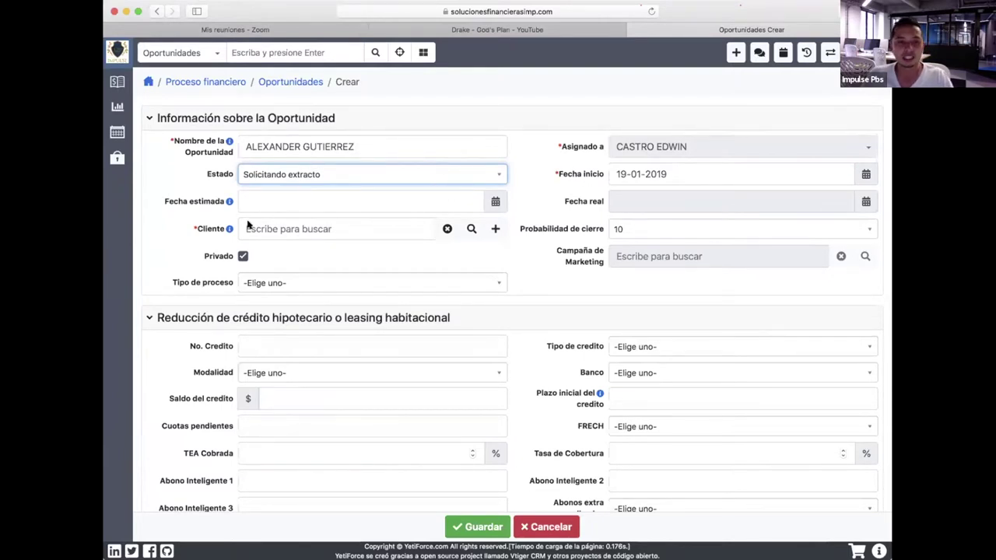
Quick-create a client contact with salutation Sr. and the client's first name and surname.
click(496, 230)
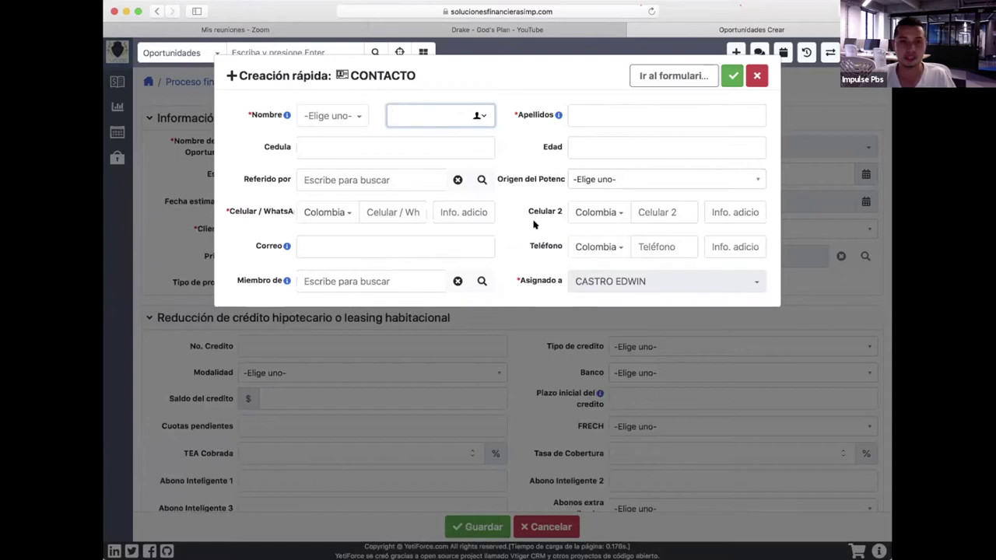
click(354, 115)
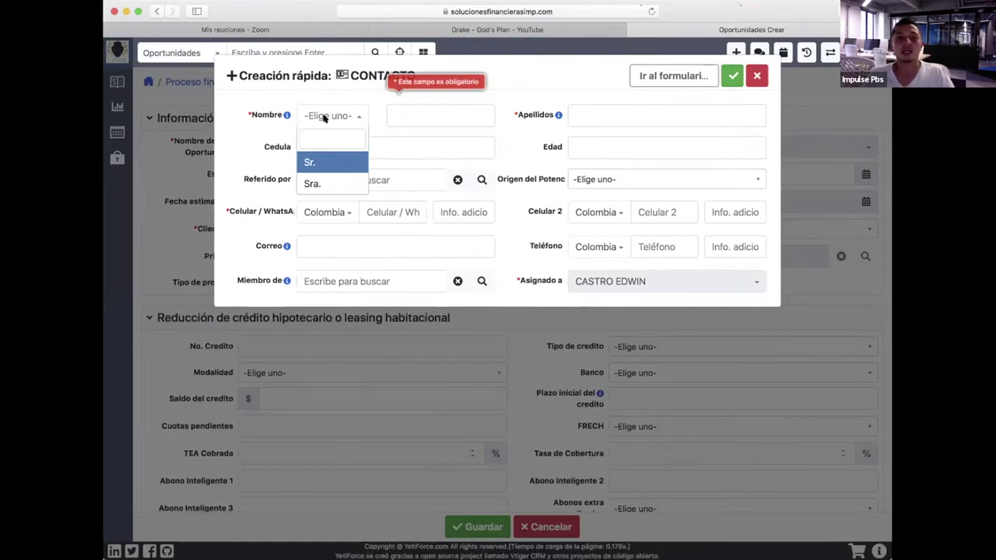
click(329, 163)
click(470, 120)
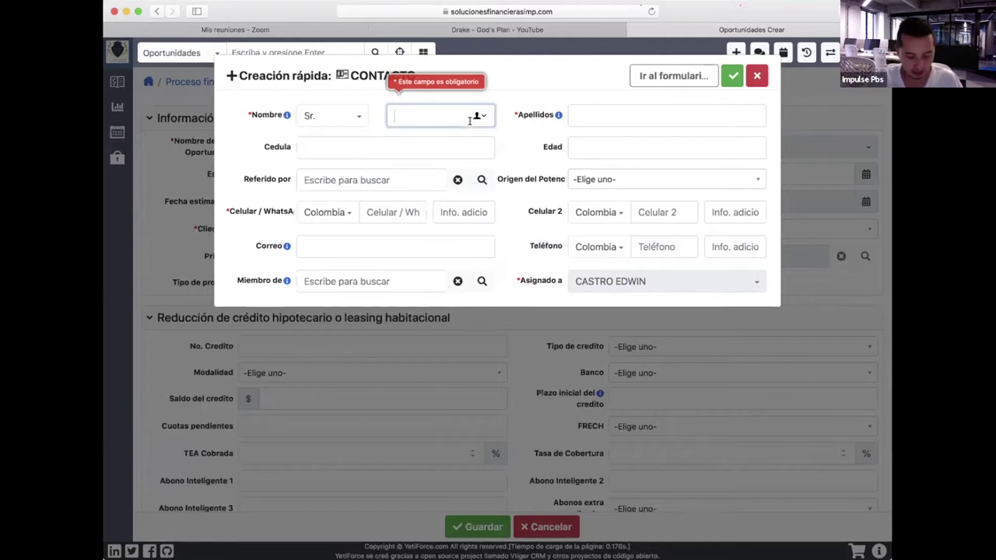
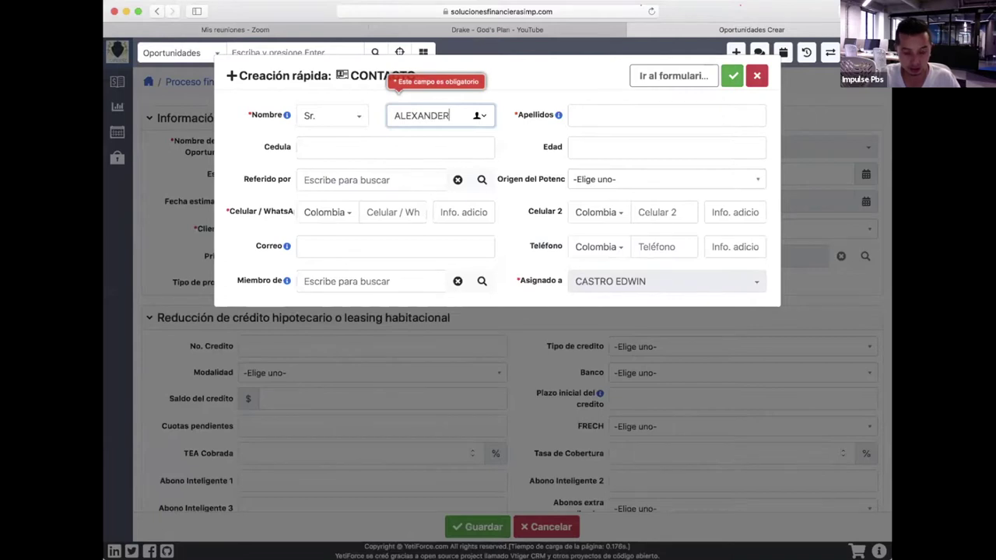
key(Tab)
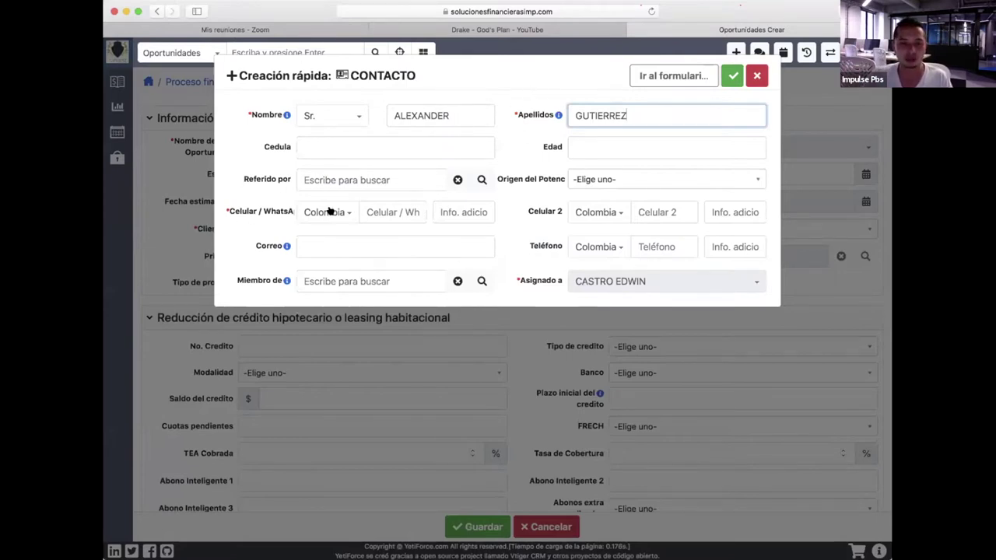
Enter the client's mobile number in Celular / WhatsApp and save the contact.
click(392, 210)
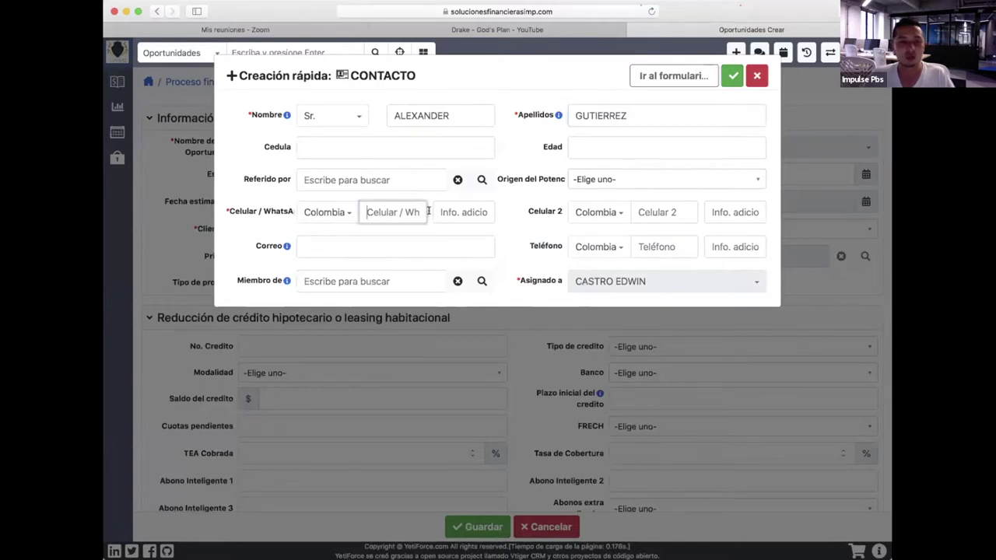
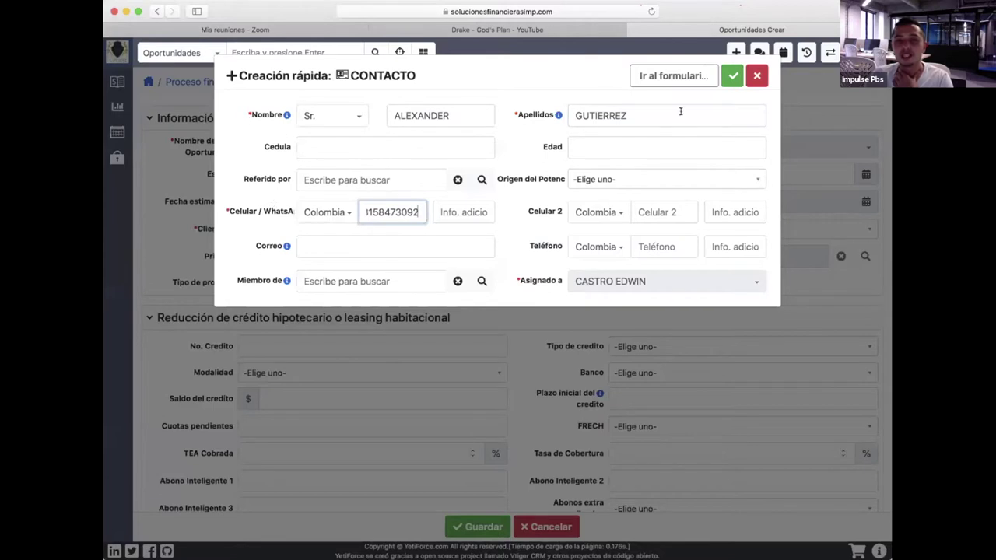
click(727, 93)
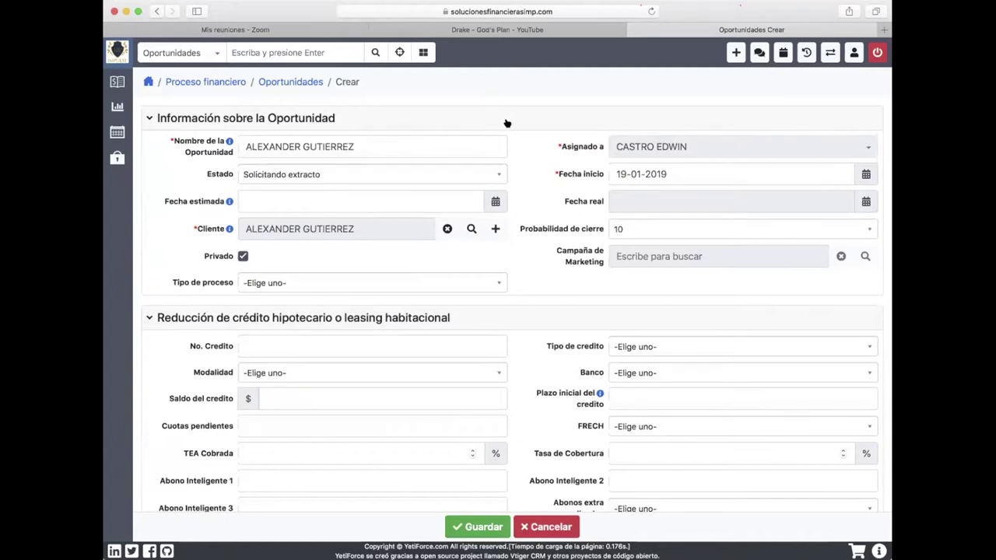
scroll(557, 150, down, 1)
Collapse the Reducción, Seguros, Proceso de reducción and Información adicional sections, then save the opportunity.
scroll(557, 150, down, 5)
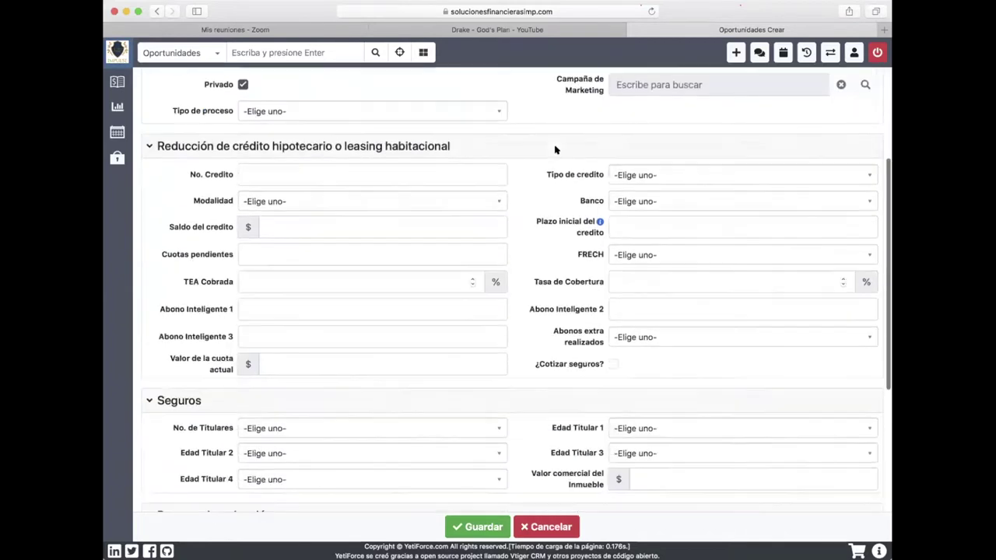
scroll(555, 151, up, 6)
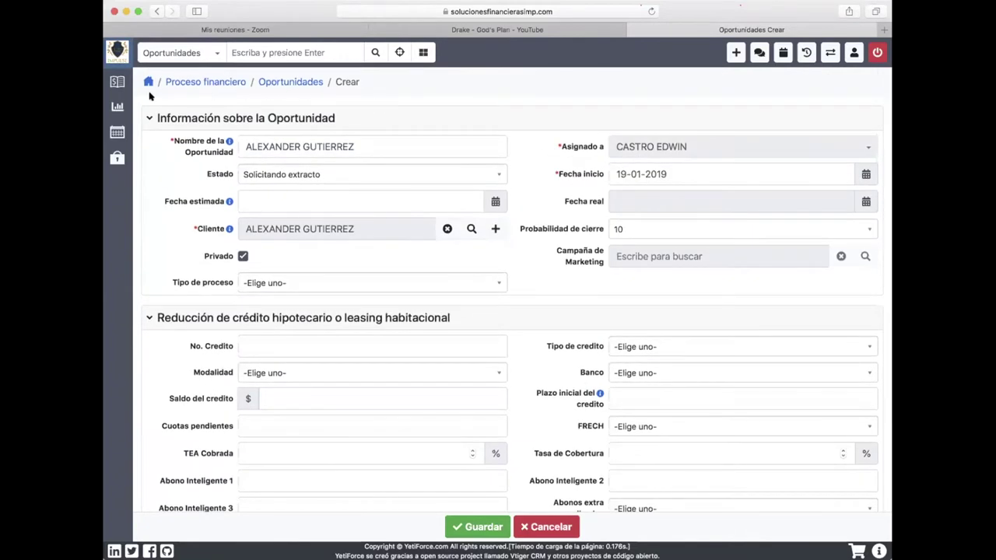
click(148, 318)
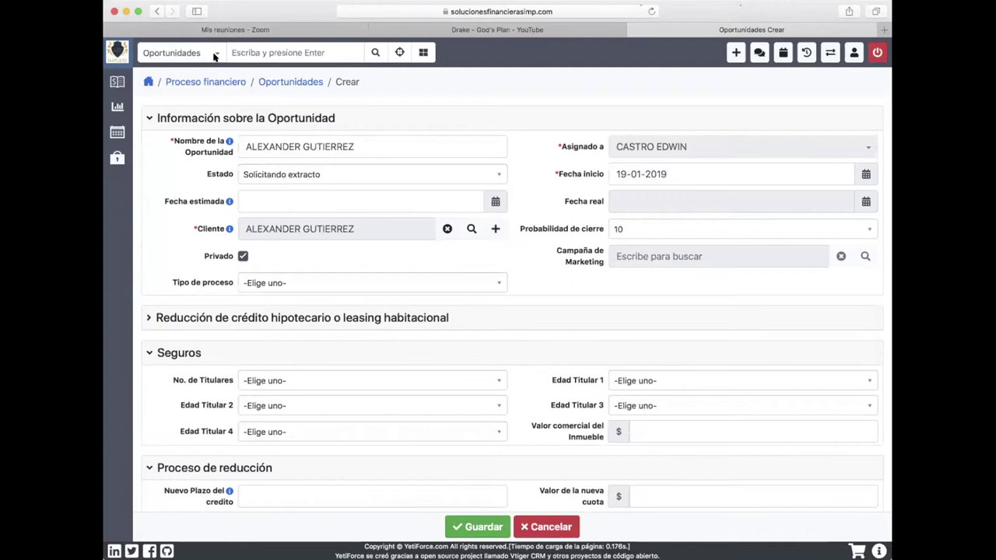
click(146, 355)
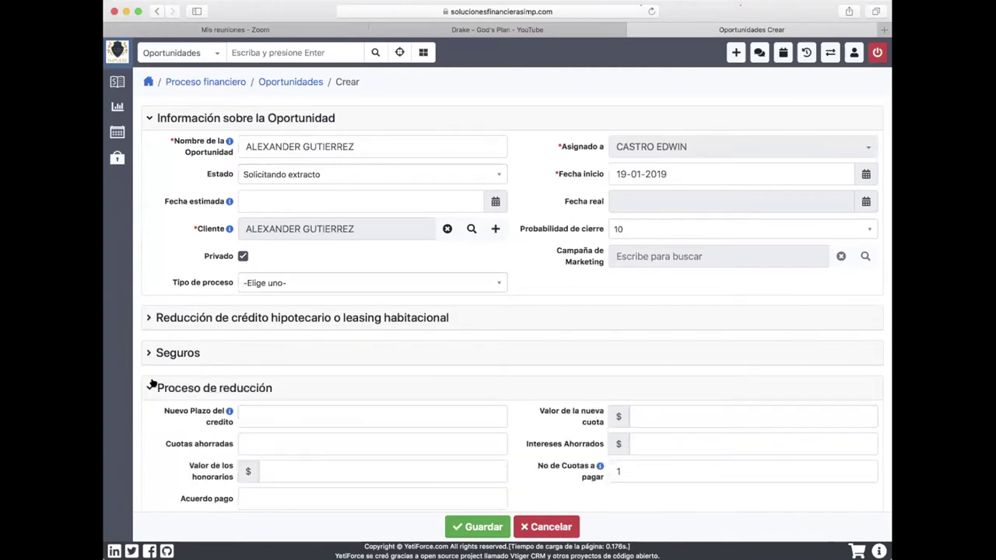
click(148, 386)
click(145, 424)
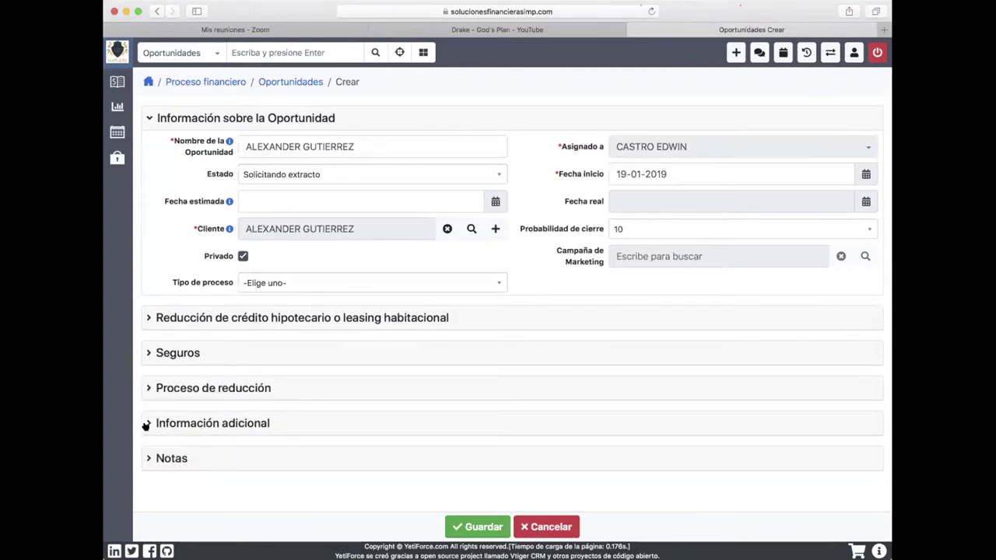
click(482, 525)
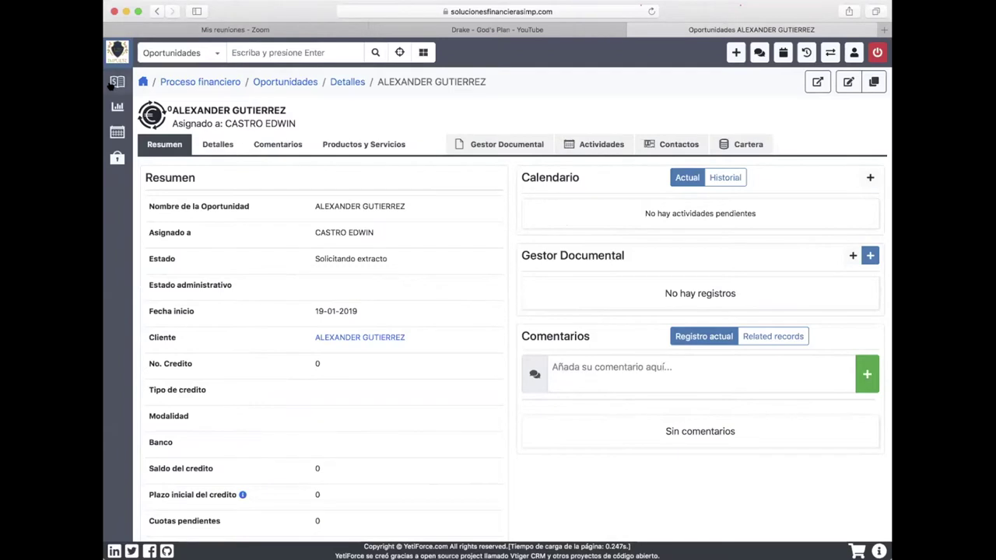
Return to the home dashboard and open Proceso financiero > Mis procesos.
mouse_move(116, 82)
click(120, 59)
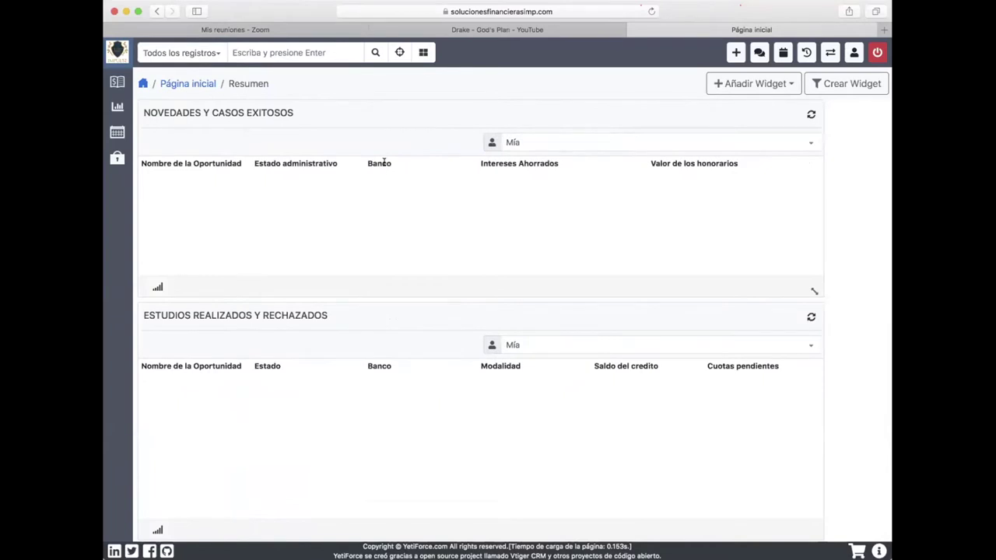
mouse_move(119, 125)
click(138, 108)
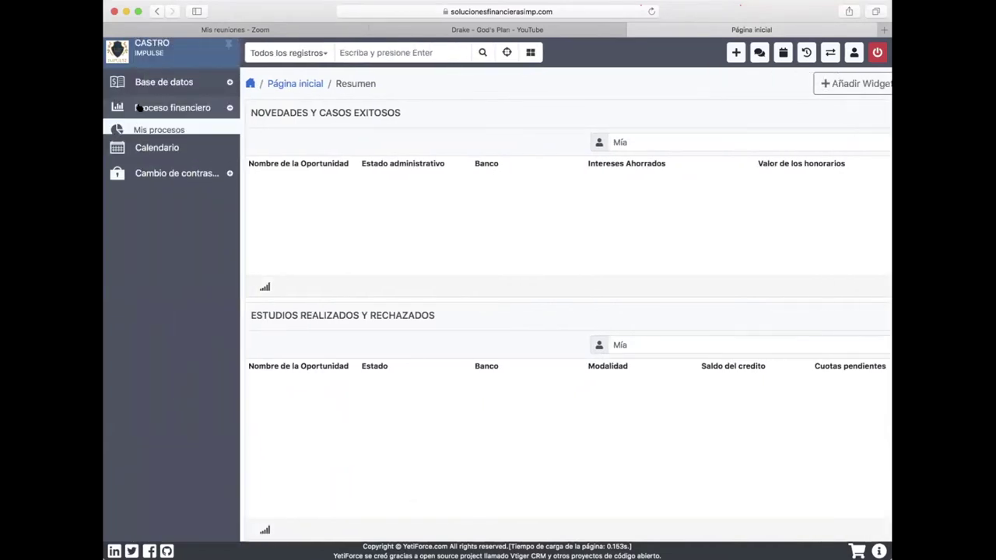
click(149, 131)
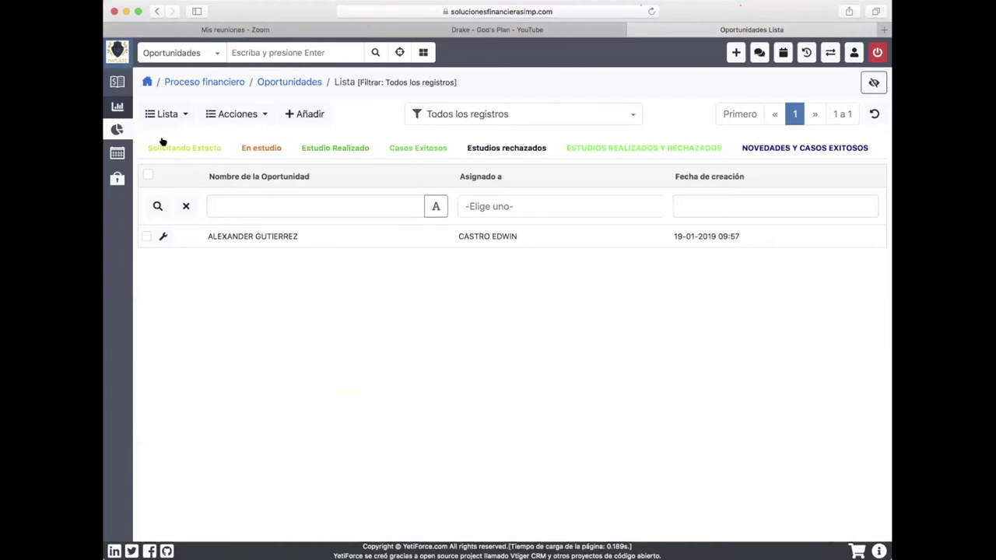
Check the Solicitando Extacto list, then reopen the new opportunity from Proceso financiero > Mis procesos.
click(163, 147)
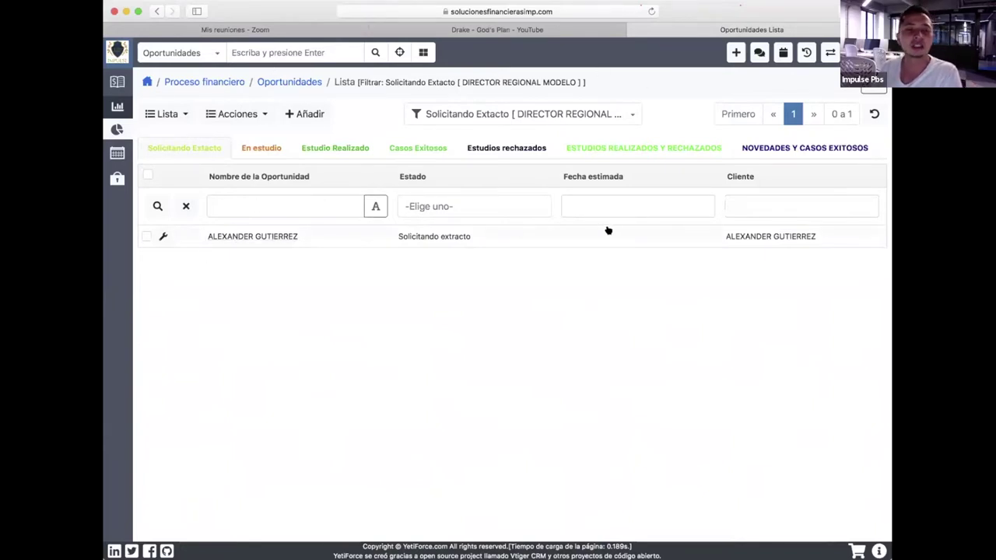
mouse_move(118, 78)
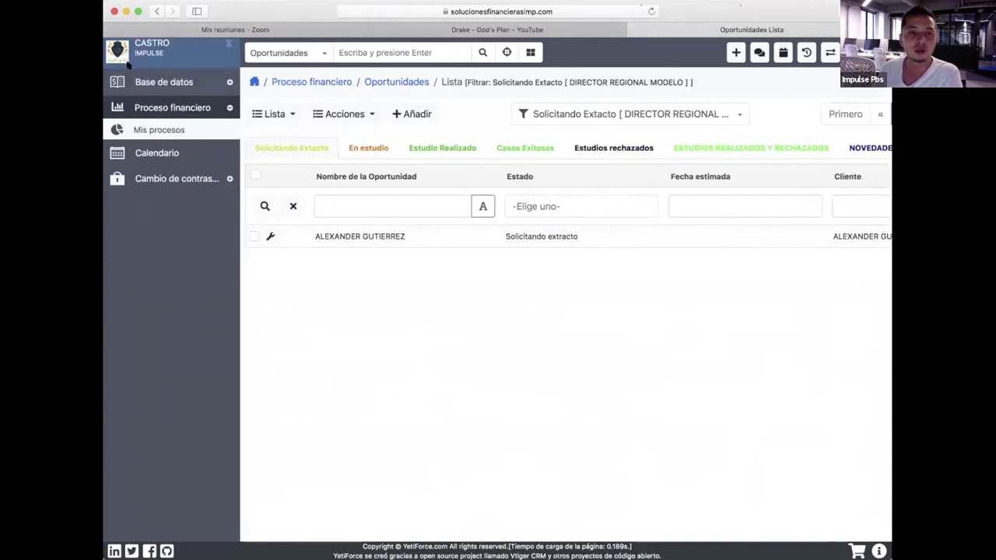
click(254, 82)
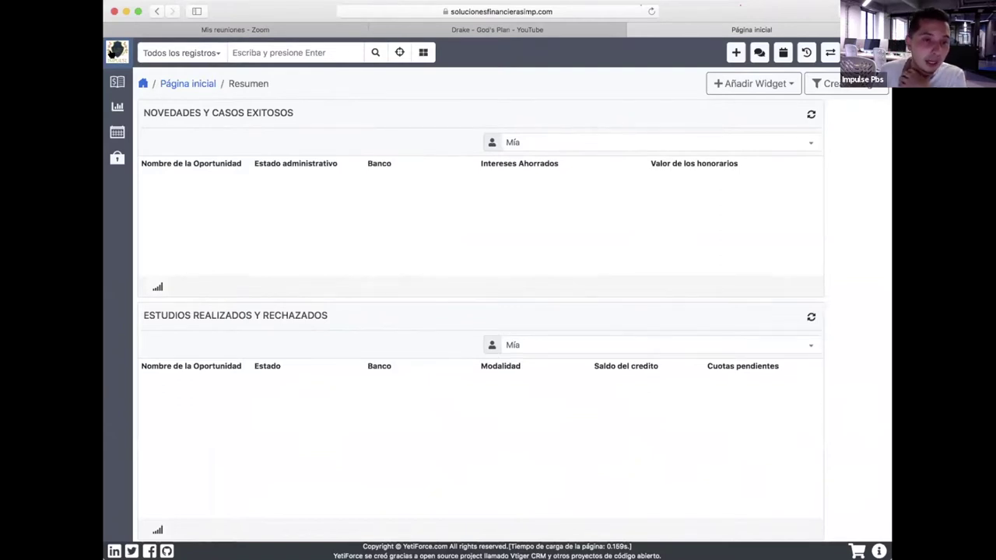
mouse_move(114, 58)
click(145, 108)
click(156, 128)
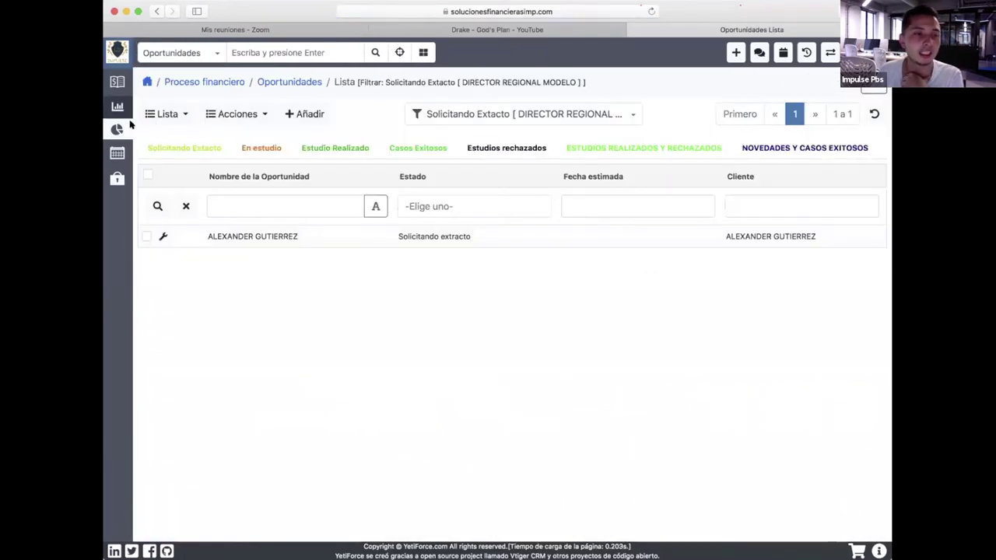
click(264, 236)
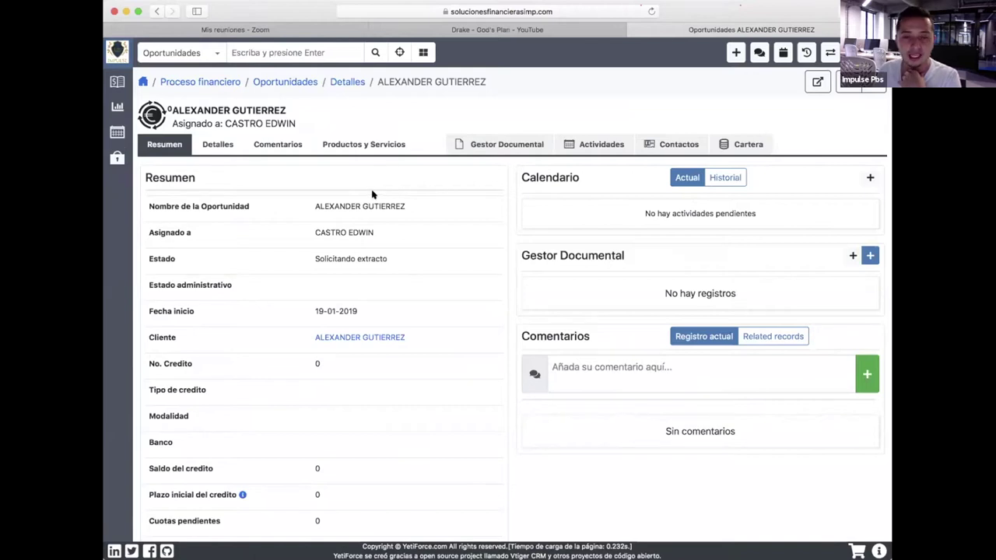
Start a new document record from the opportunity's Gestor Documental tab.
click(506, 147)
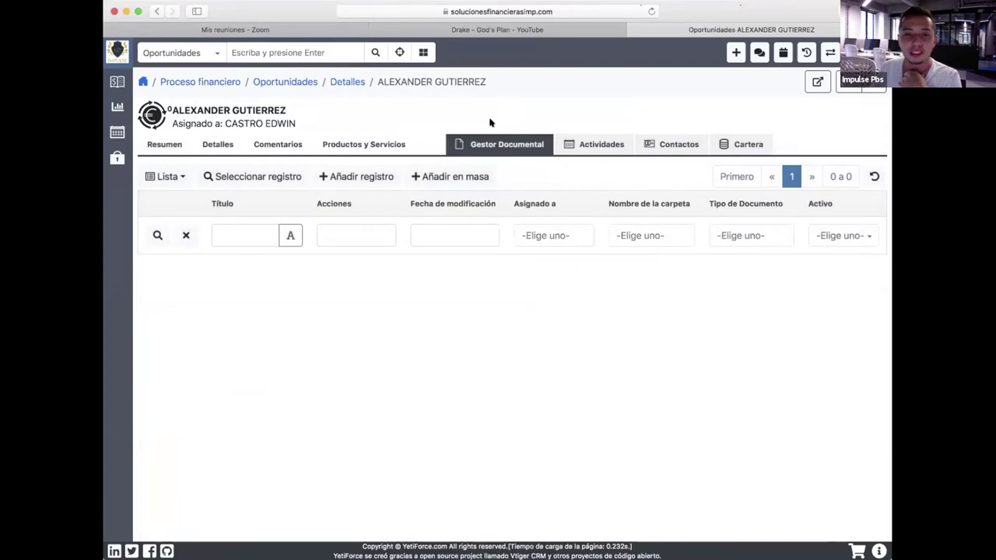
click(347, 178)
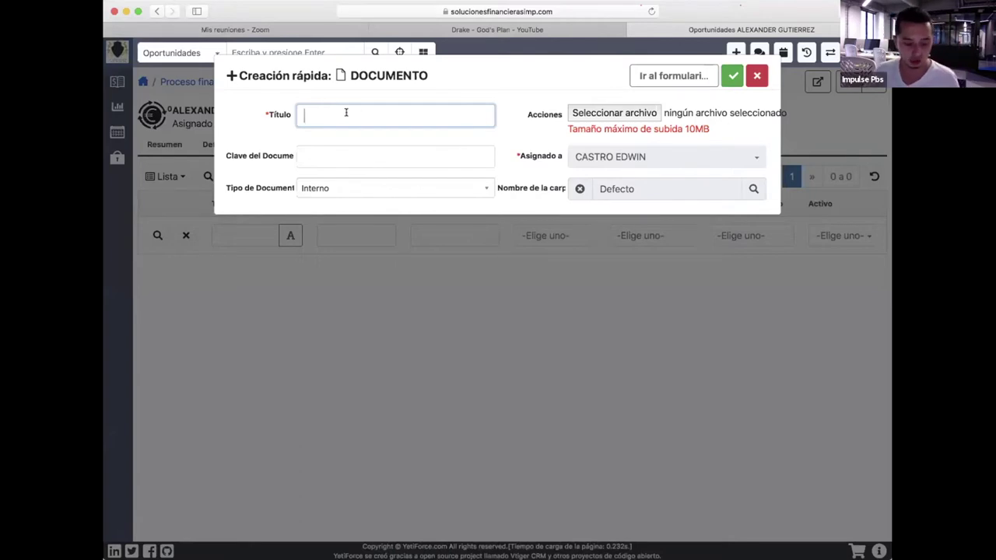
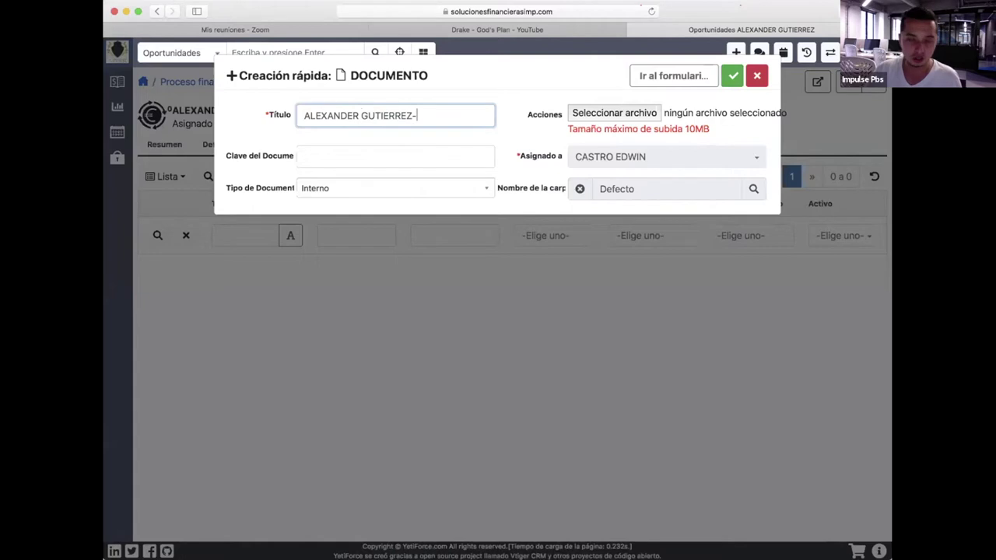
Title the document with the client, DAVIVIENDA and advisor names, attach the first Descargas JPG, add its key, save.
text(DAVI)
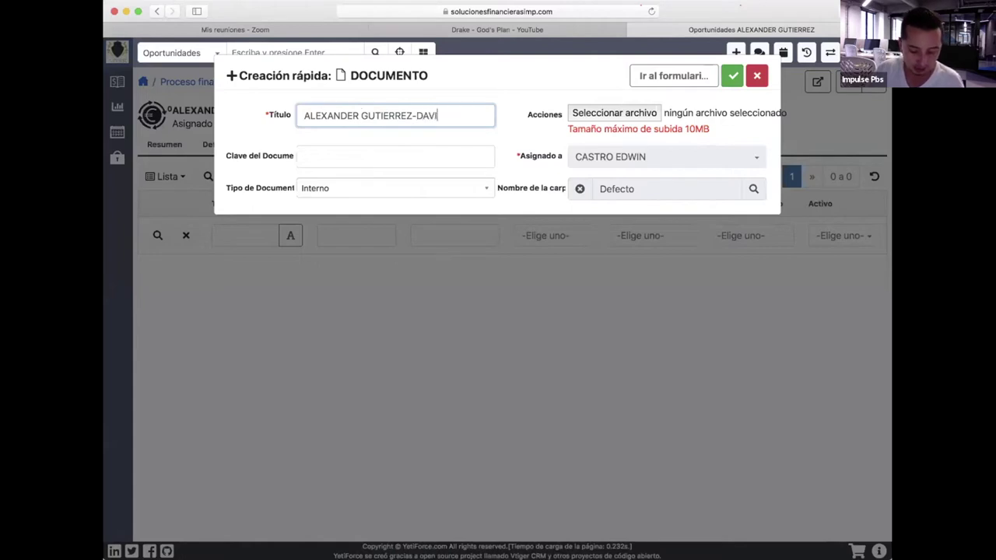
text(VIEN)
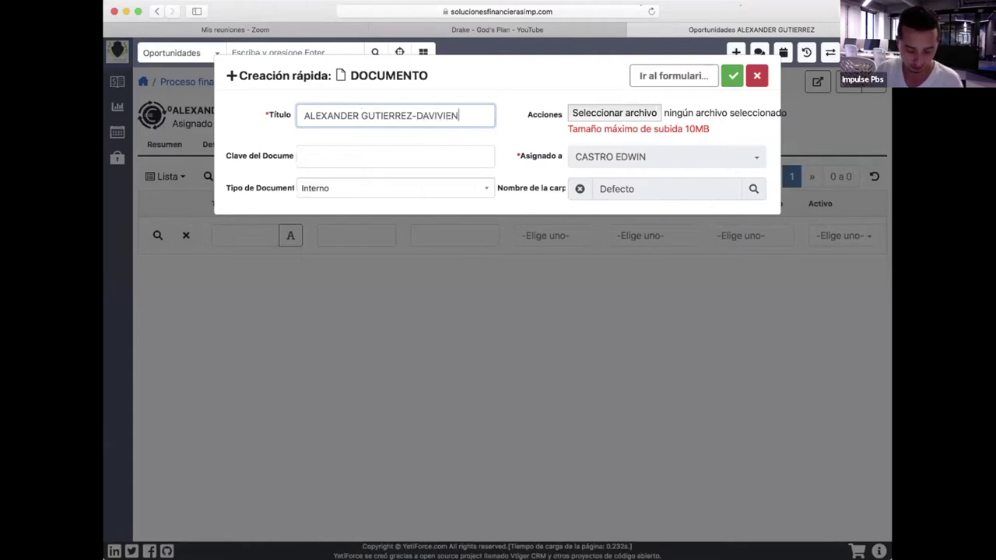
text(DA-)
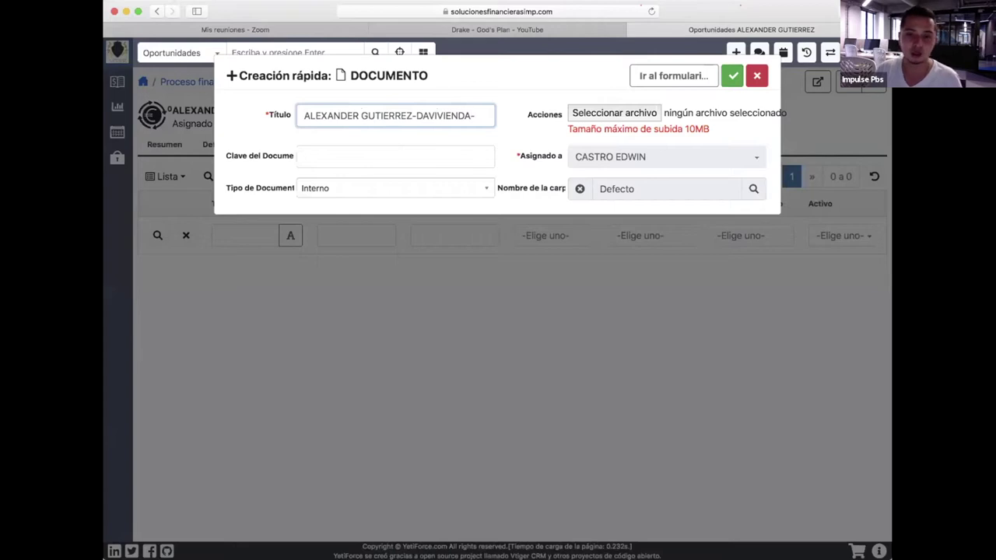
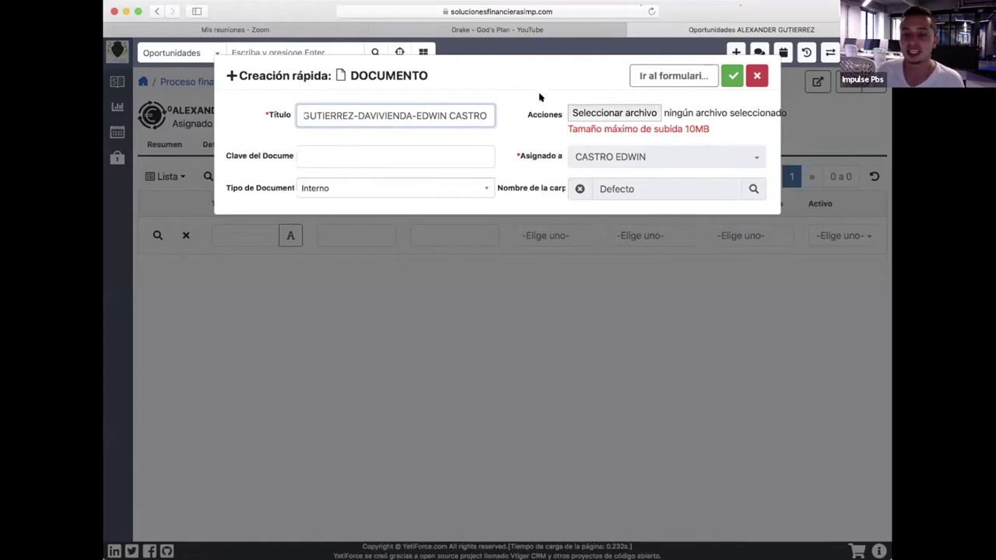
click(586, 115)
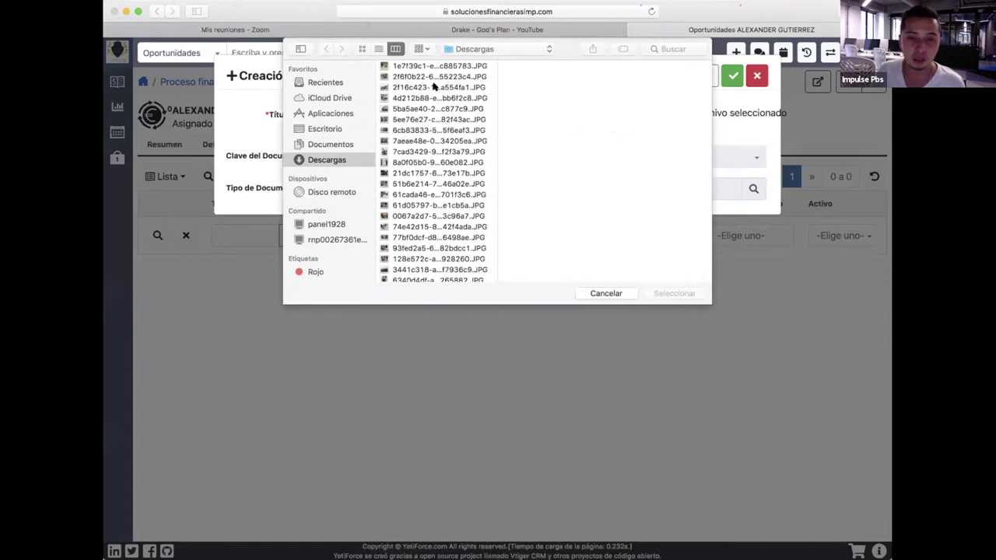
click(412, 67)
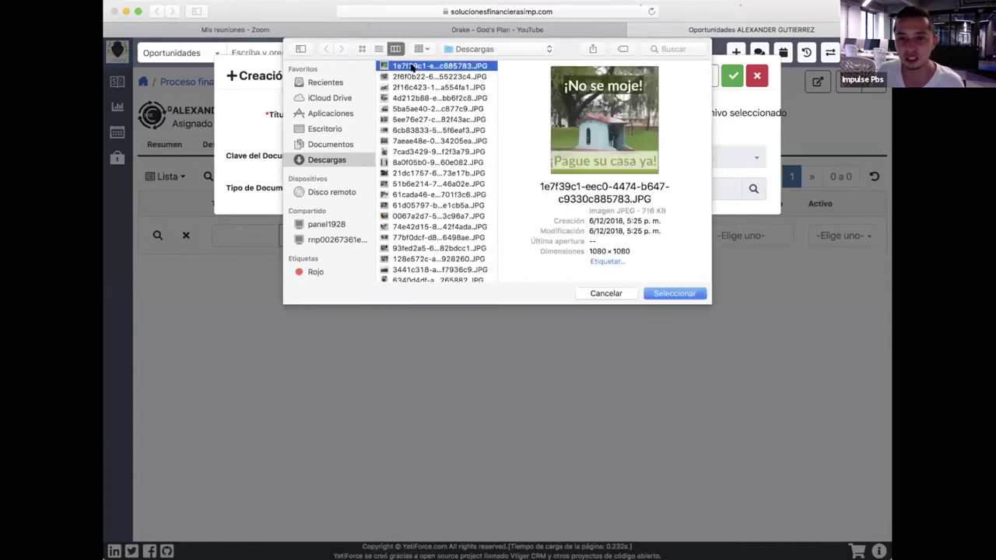
click(670, 294)
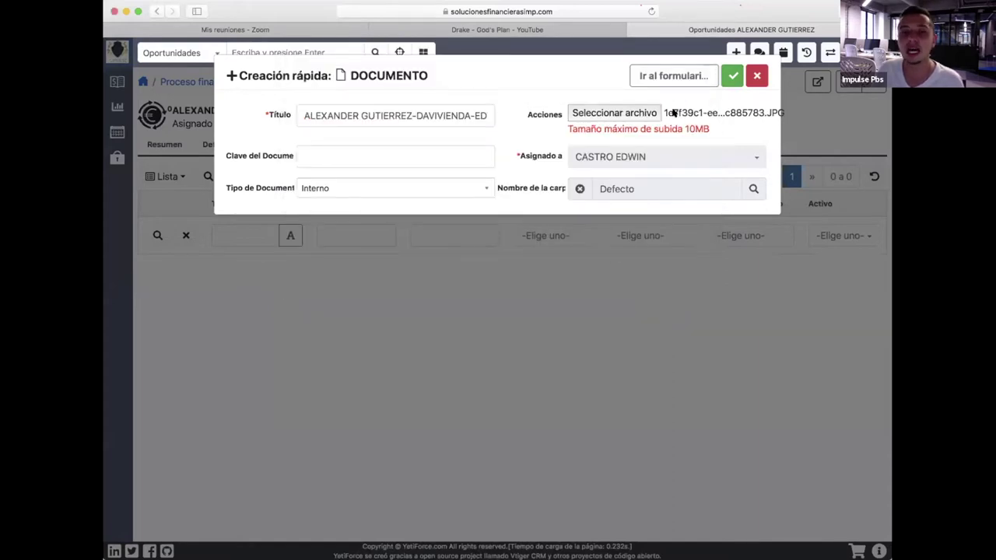
click(480, 158)
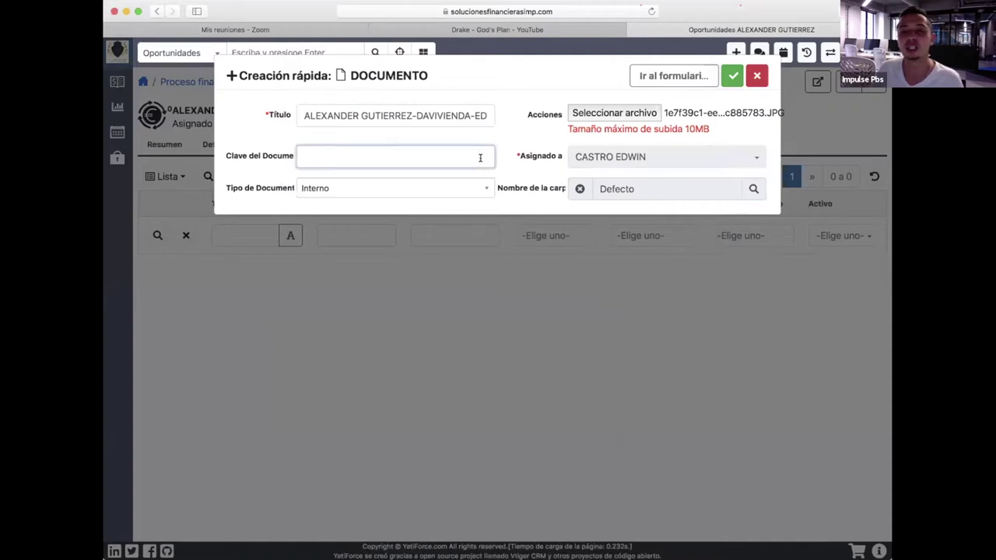
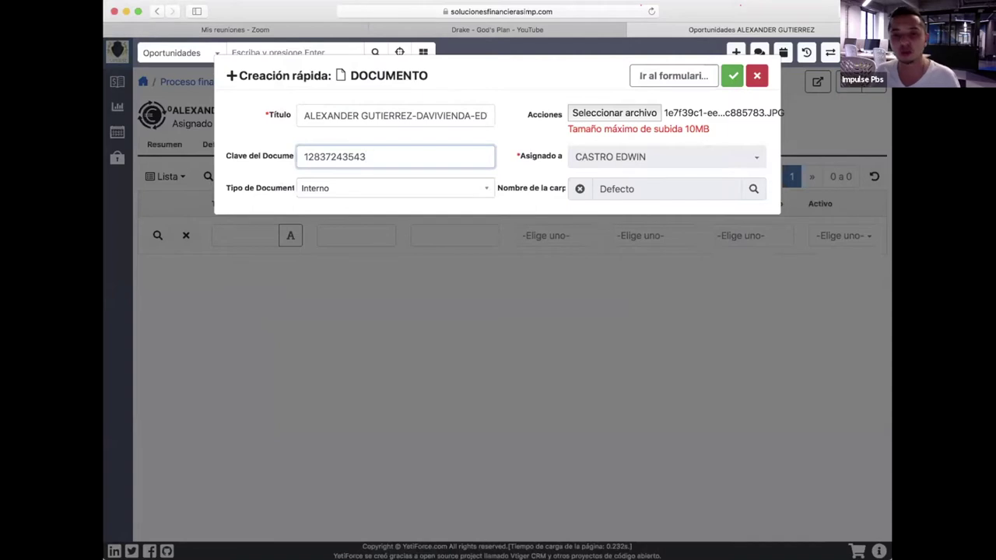
click(733, 76)
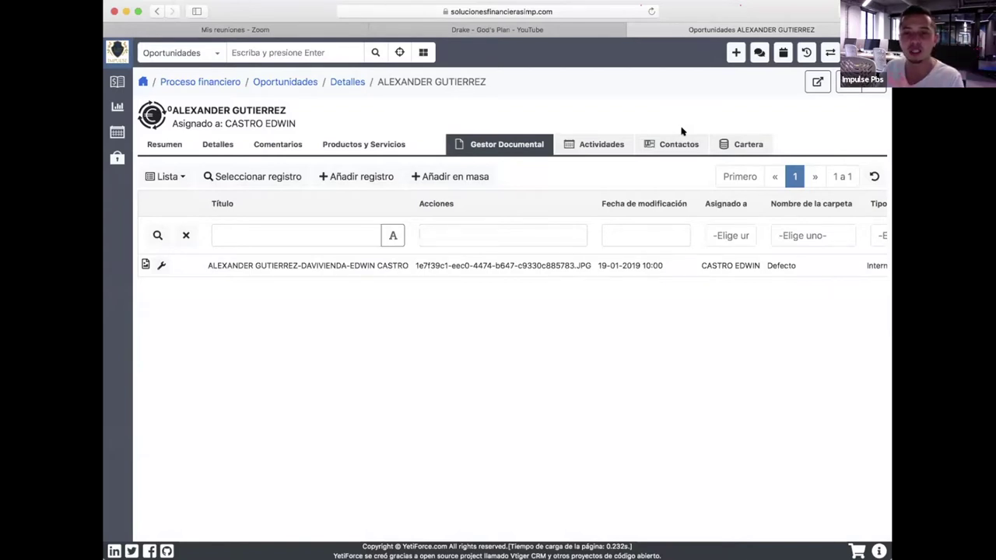
Check the opportunity's Detalles and Resumen, then open it in the full edit form.
click(211, 145)
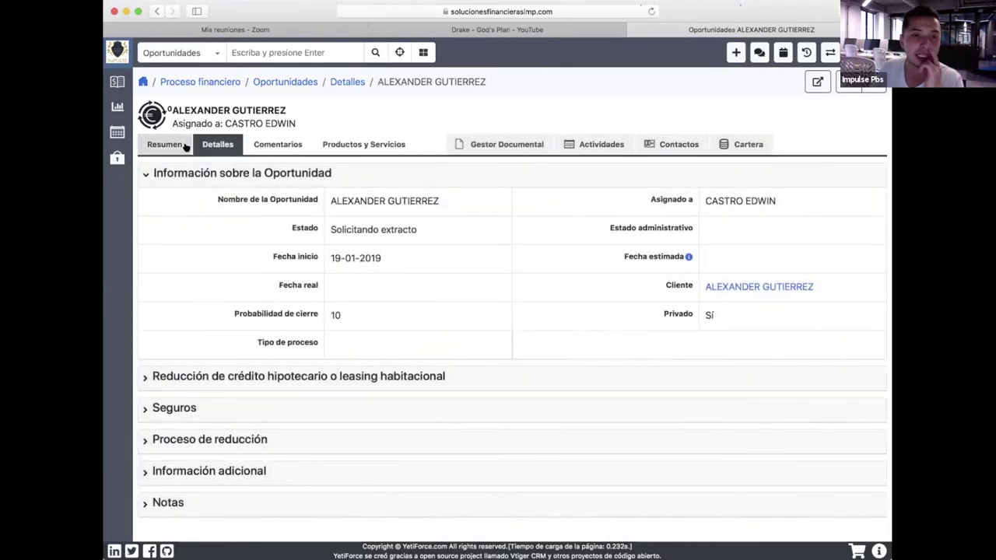
click(182, 147)
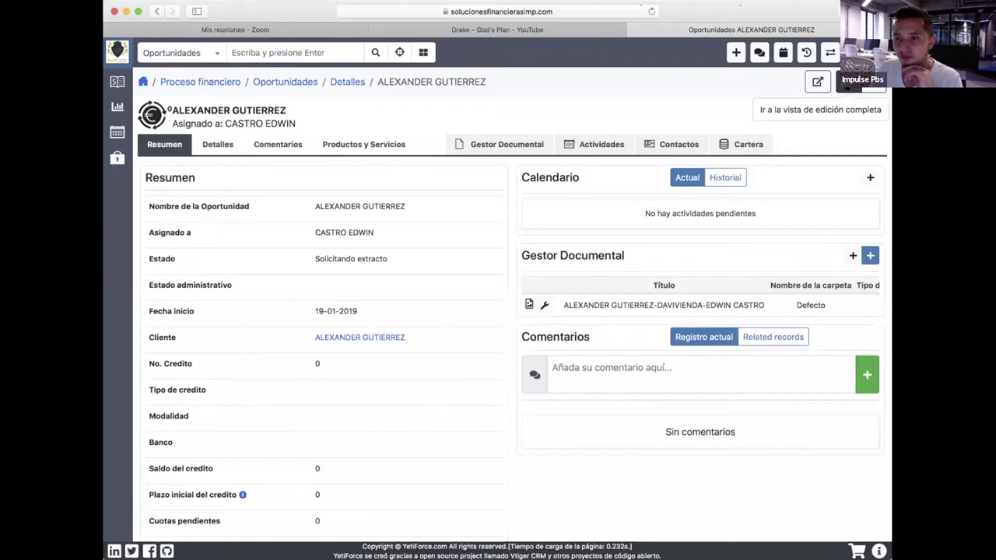
click(817, 82)
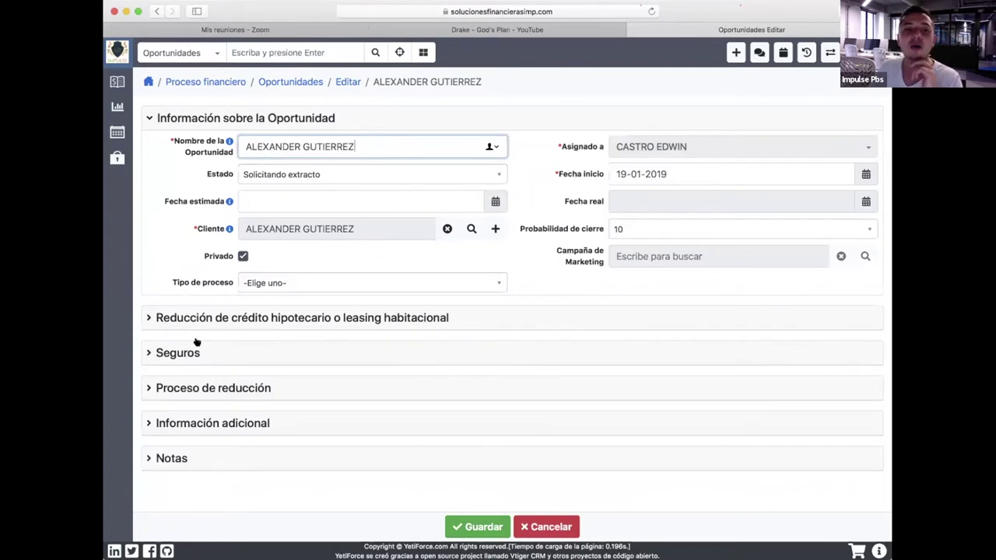
Expand the 'Reducción de crédito hipotecario o leasing habitacional' section to reveal its credit fields.
click(148, 318)
scroll(315, 319, down, 2)
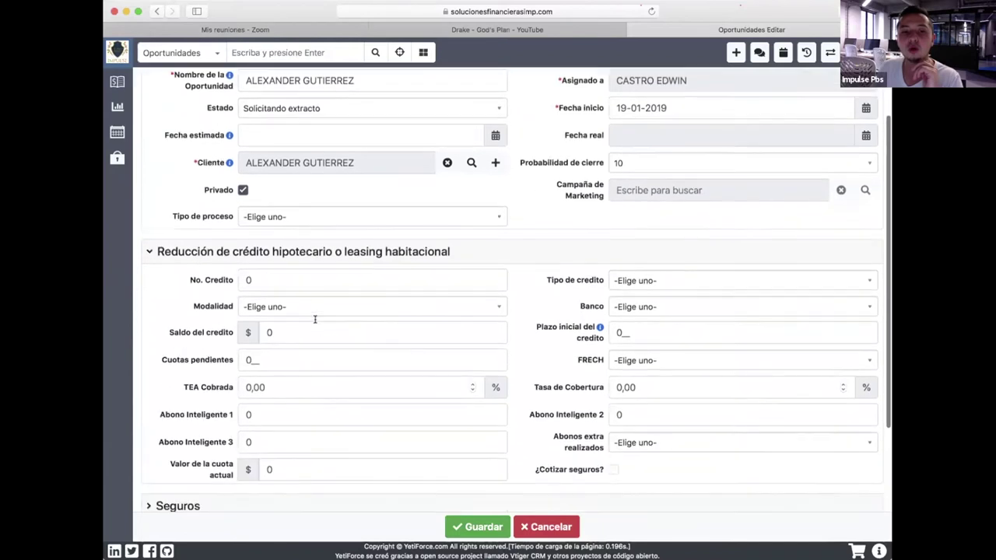
scroll(315, 319, down, 1)
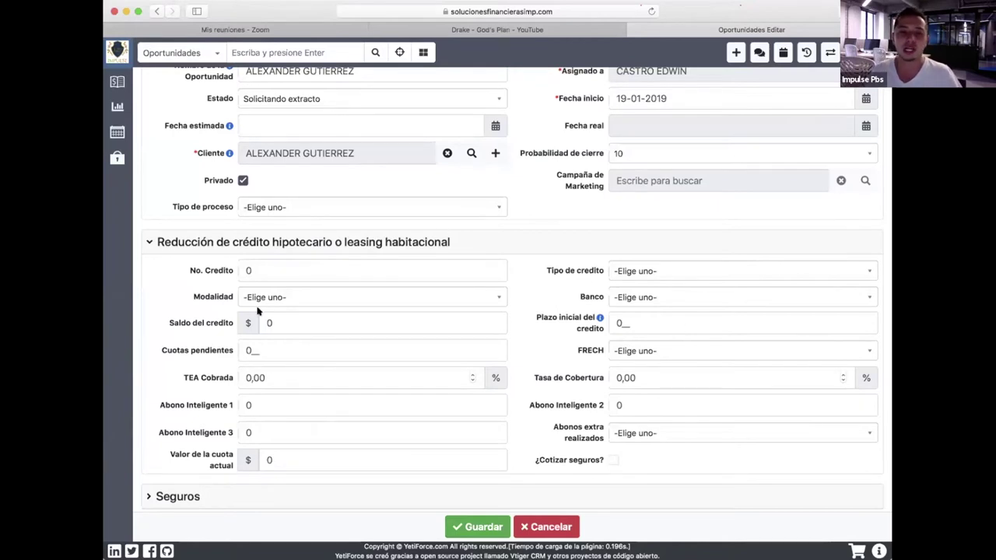
Enter the credit number, set modality to Pesos and the credit balance to 200000000.
click(248, 270)
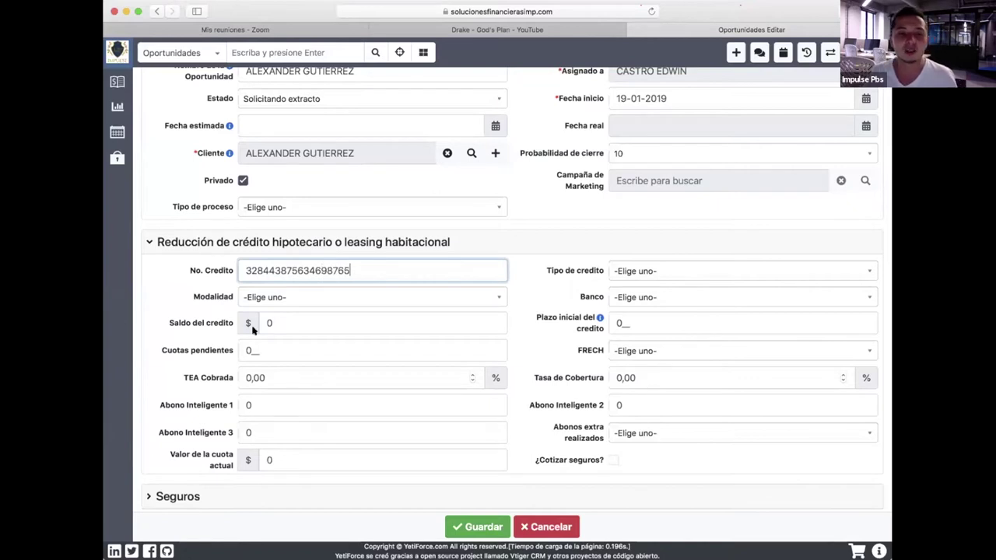
click(351, 291)
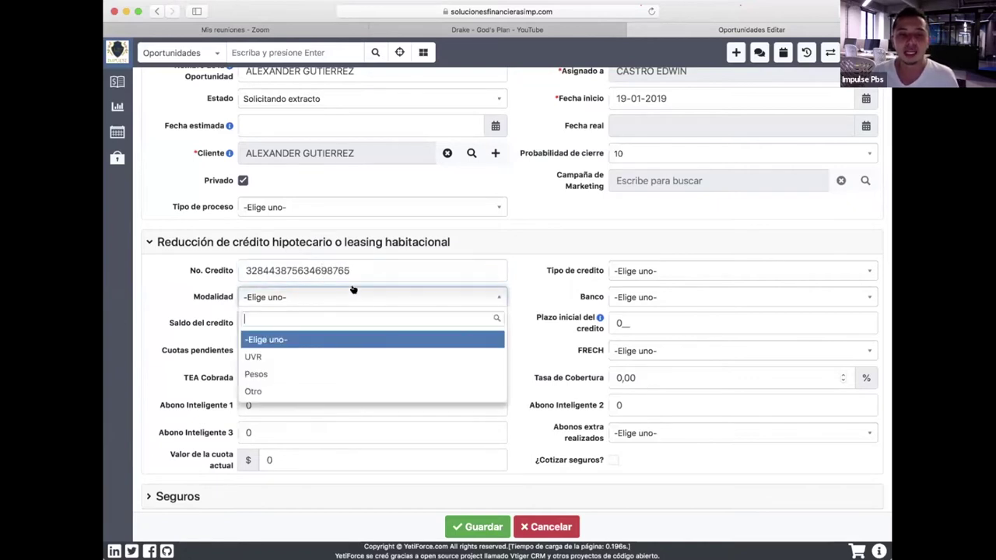
click(285, 374)
click(224, 319)
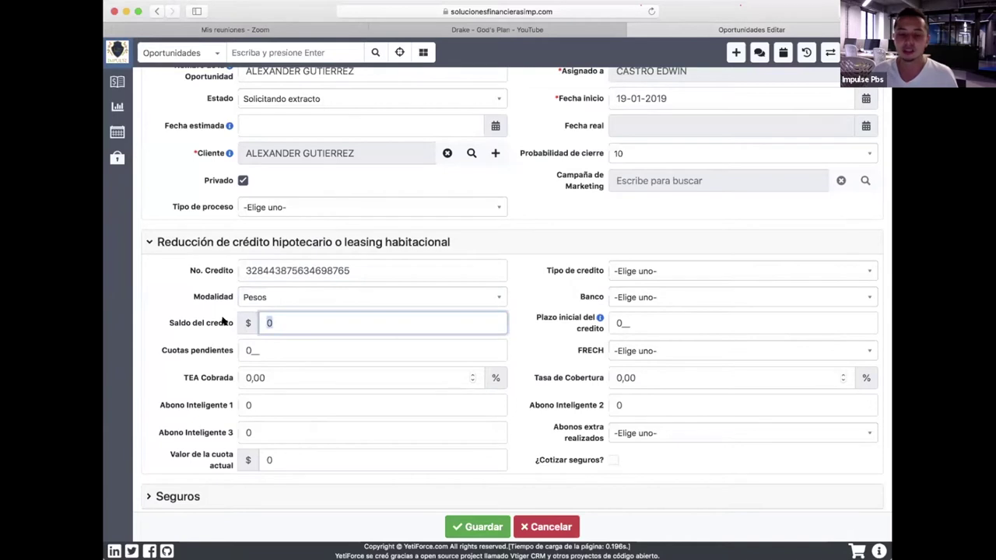
text(60)
key(BackSpace)
key(BackSpace)
text(2)
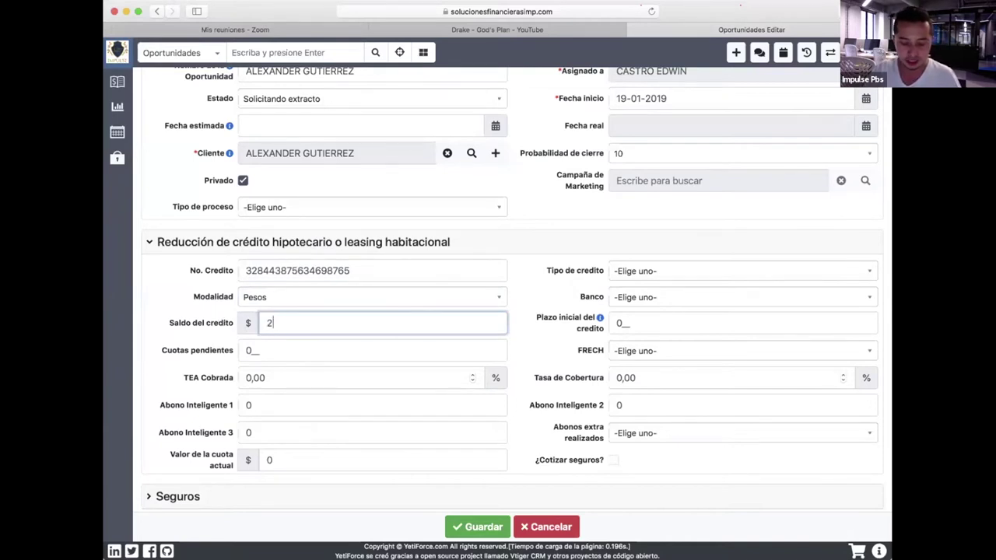
text(00000000)
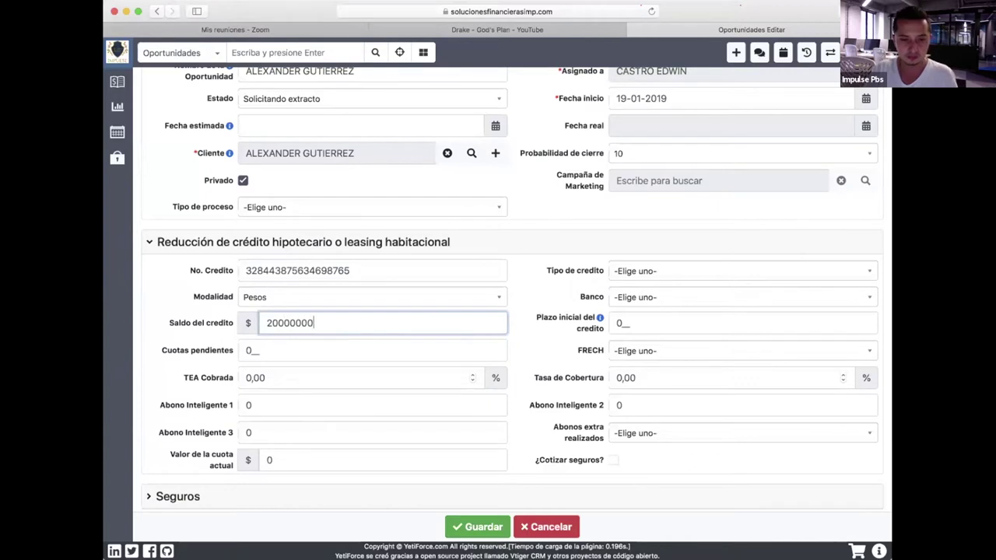
Set pending instalments to 180 and the TEA Cobrada rate to 12.
click(287, 345)
text(180)
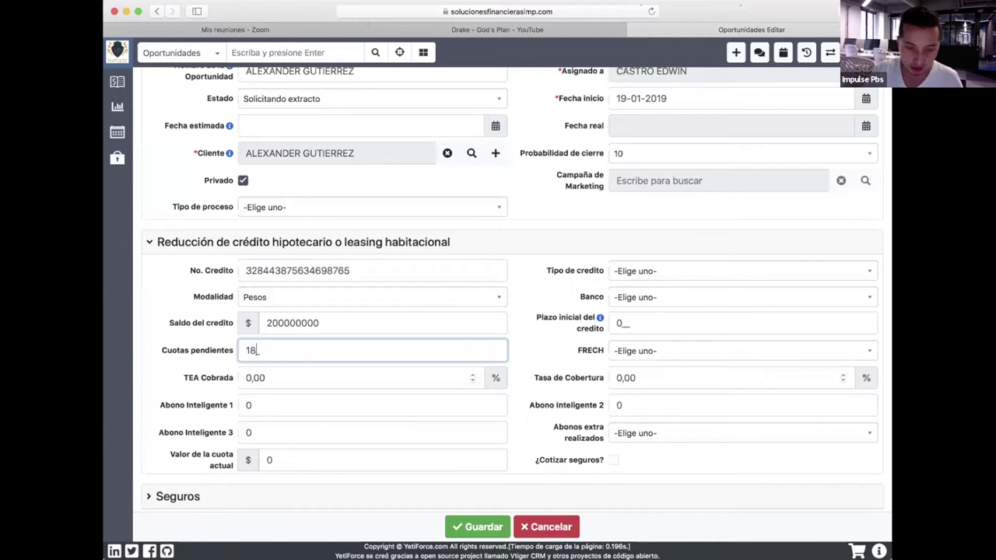
click(346, 378)
key(BackSpace)
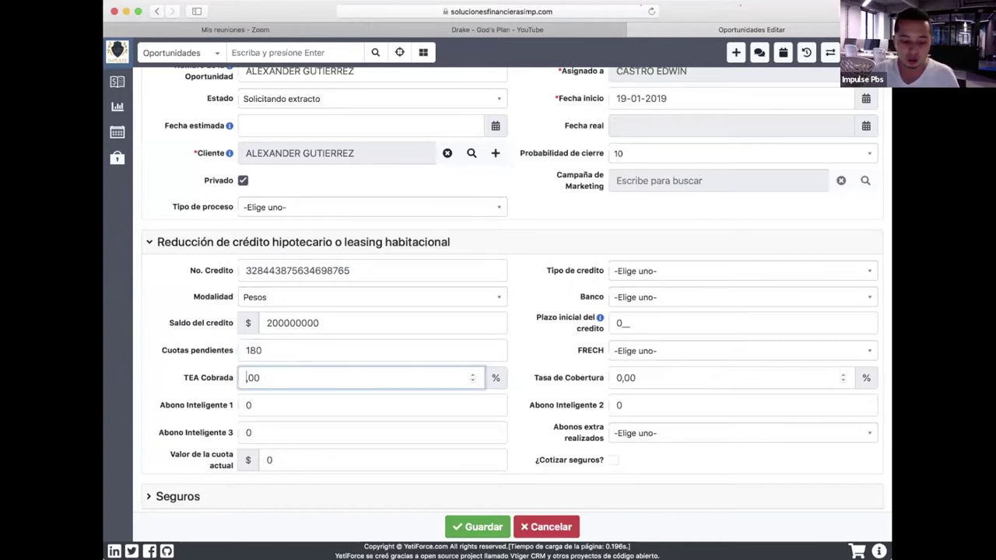
text(12)
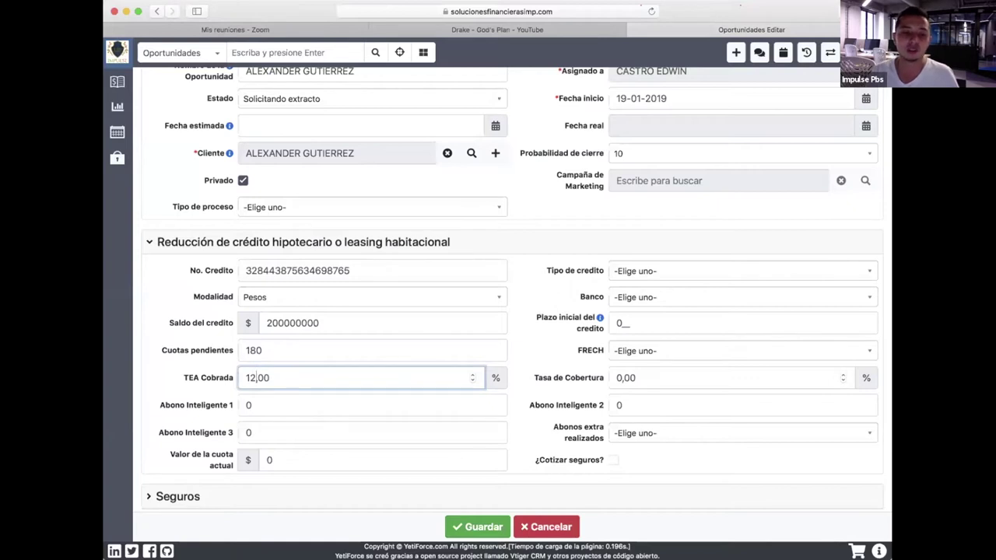
click(322, 399)
drag(318, 402, 194, 398)
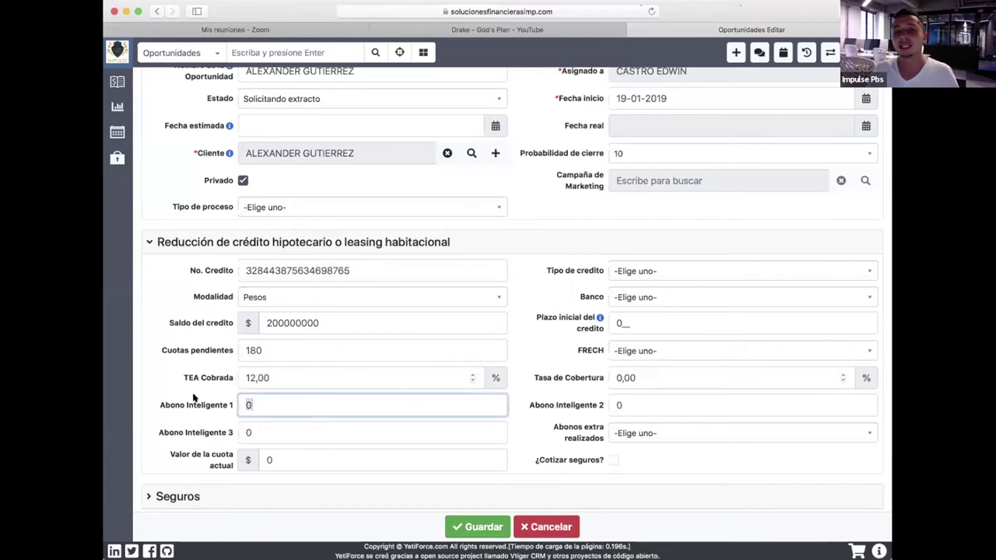
Set credit type Leasing habitacional, bank Davivienda, initial term 240 and FRECH No.
click(695, 275)
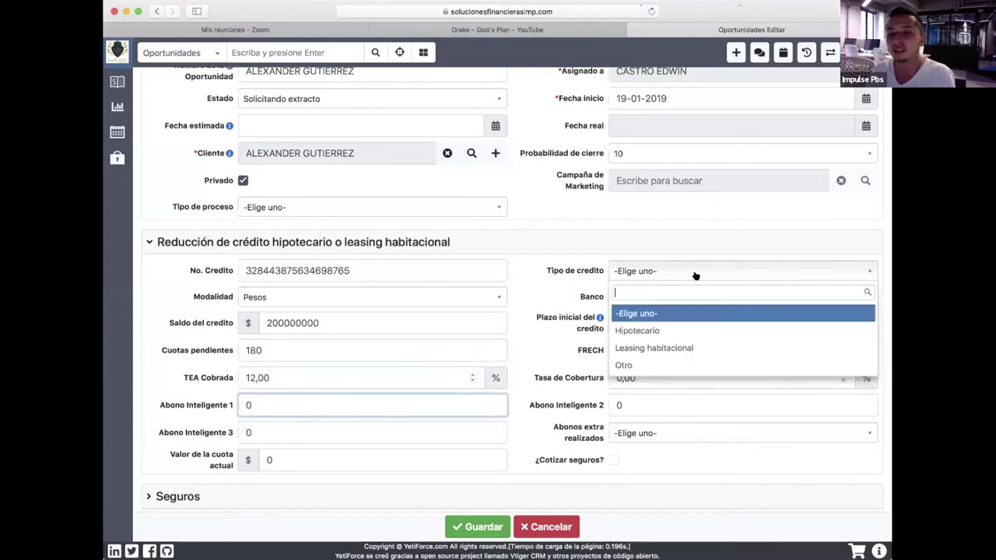
click(649, 347)
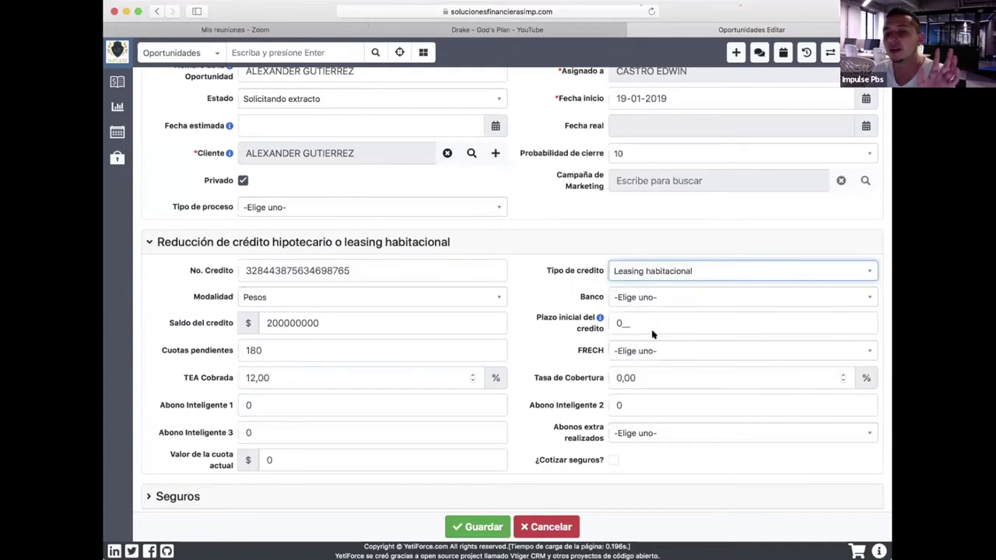
click(651, 296)
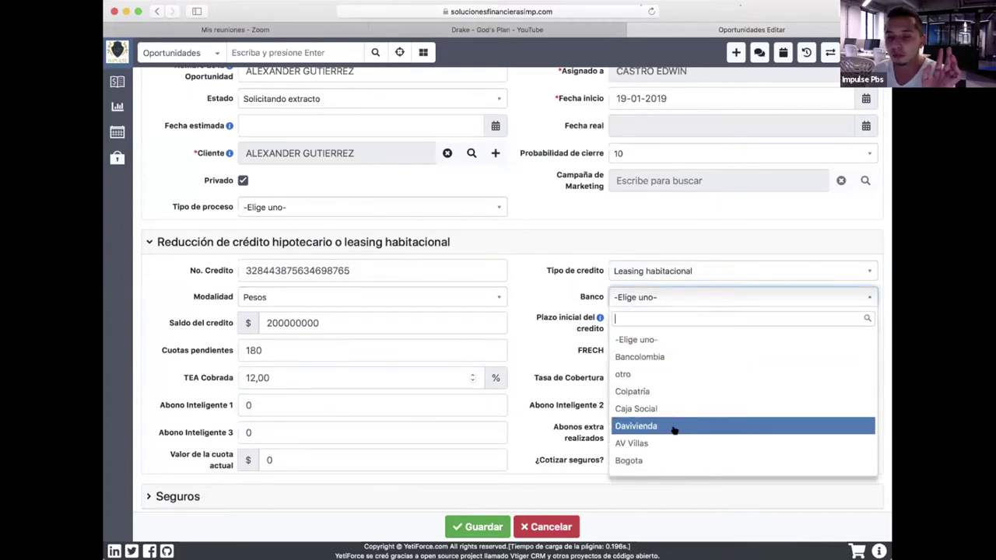
click(674, 430)
click(626, 322)
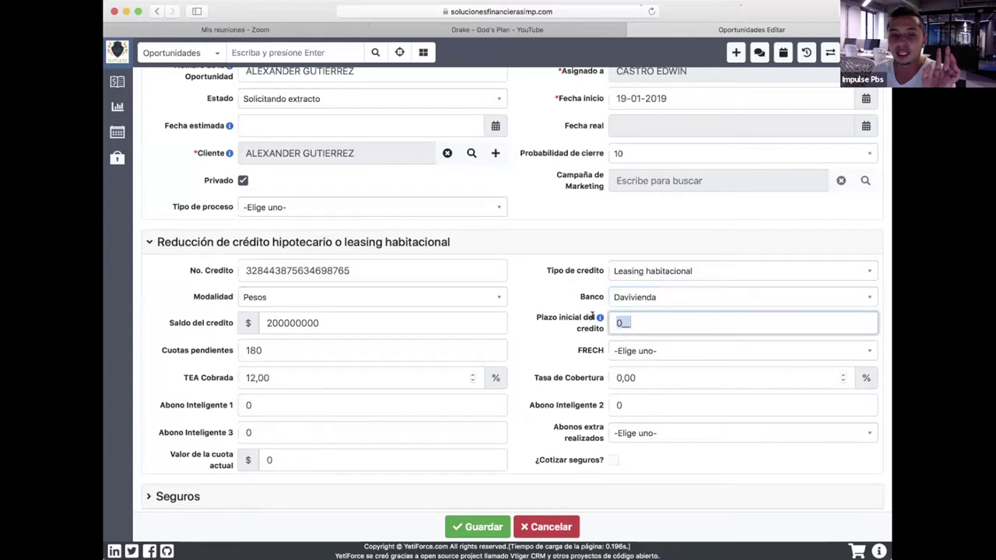
text(240)
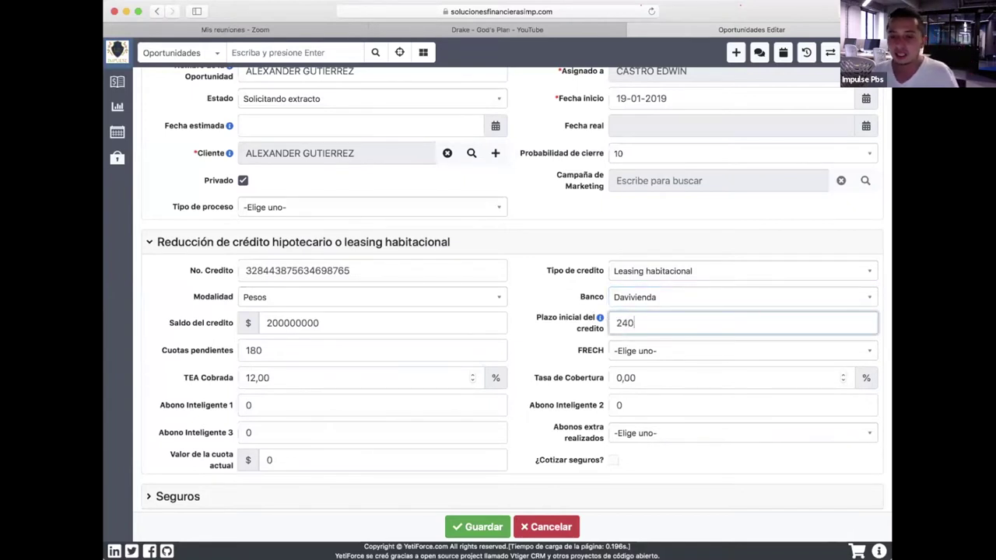
click(691, 350)
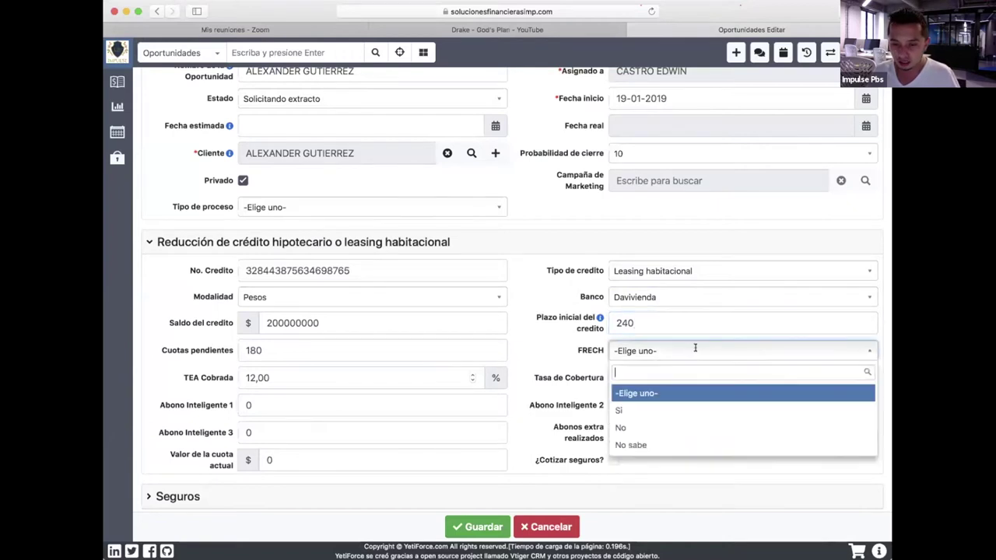
click(626, 432)
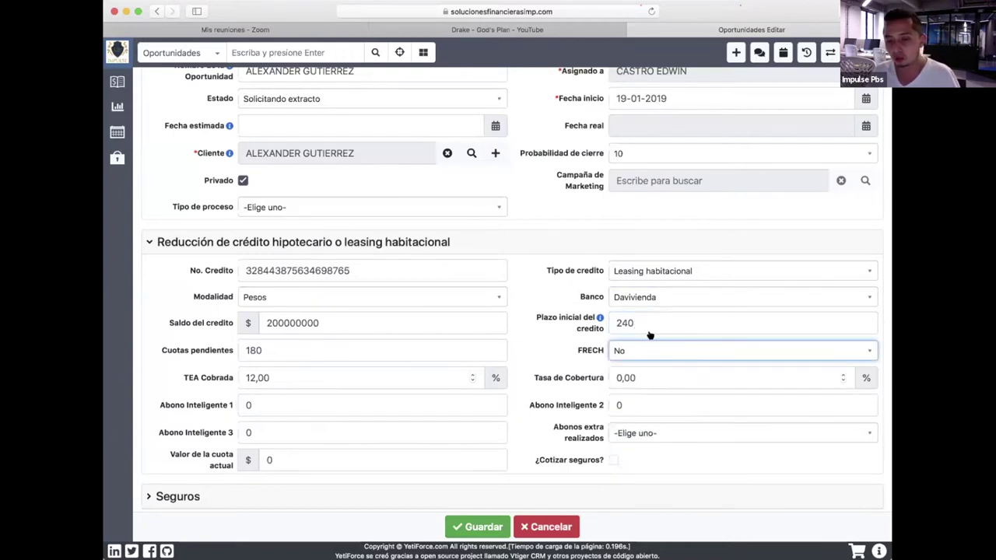
Enter Abono Inteligente 1 as 500000 and current instalment value as 1700000.
click(344, 401)
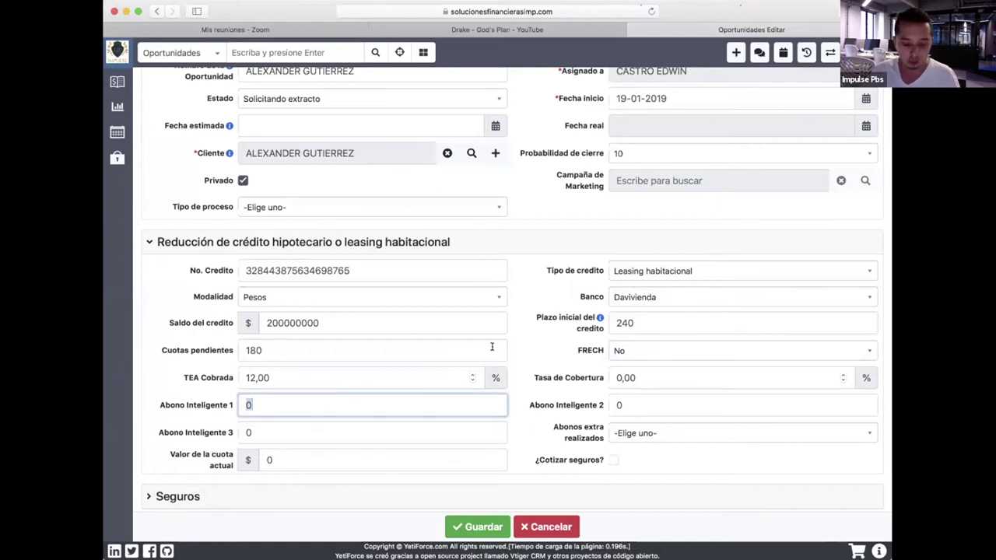
text(500000)
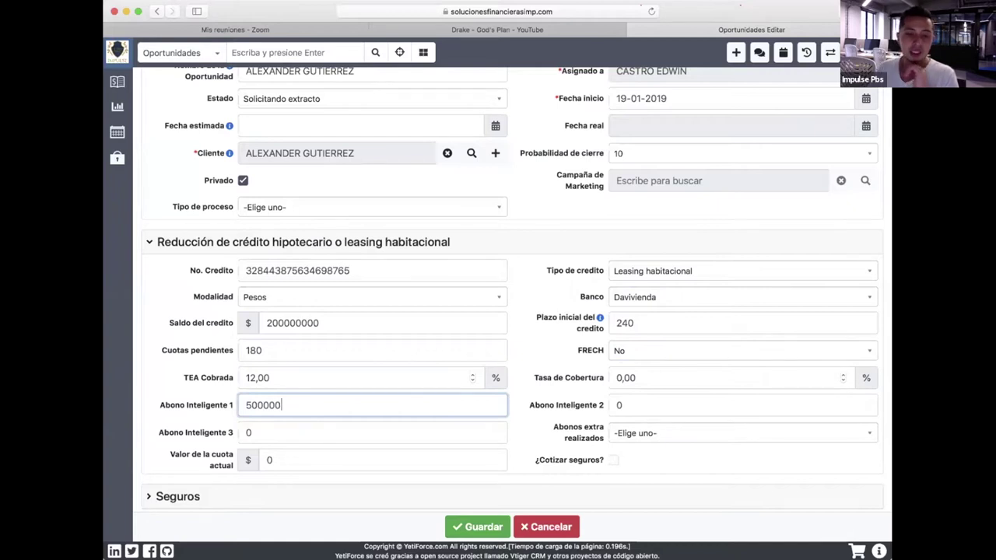
click(304, 465)
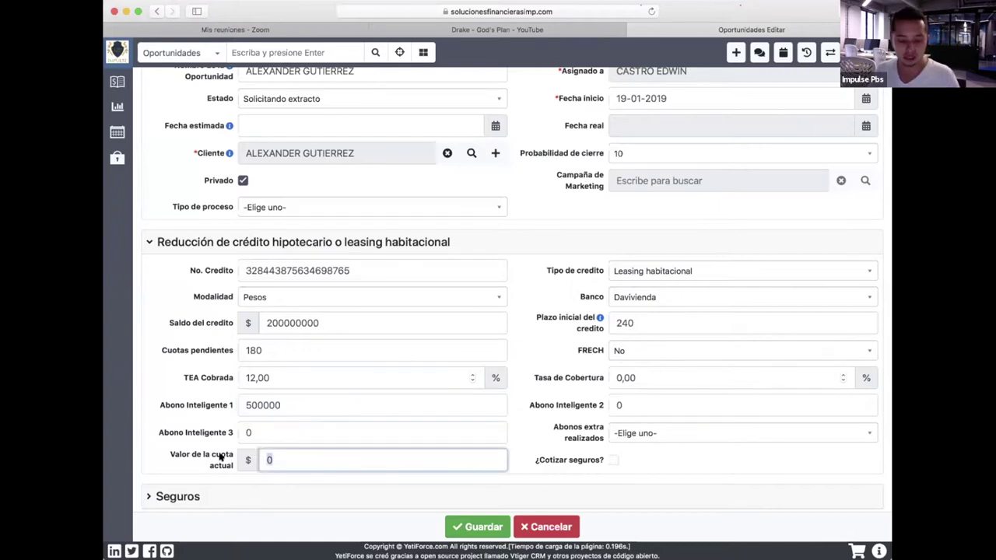
text(1700)
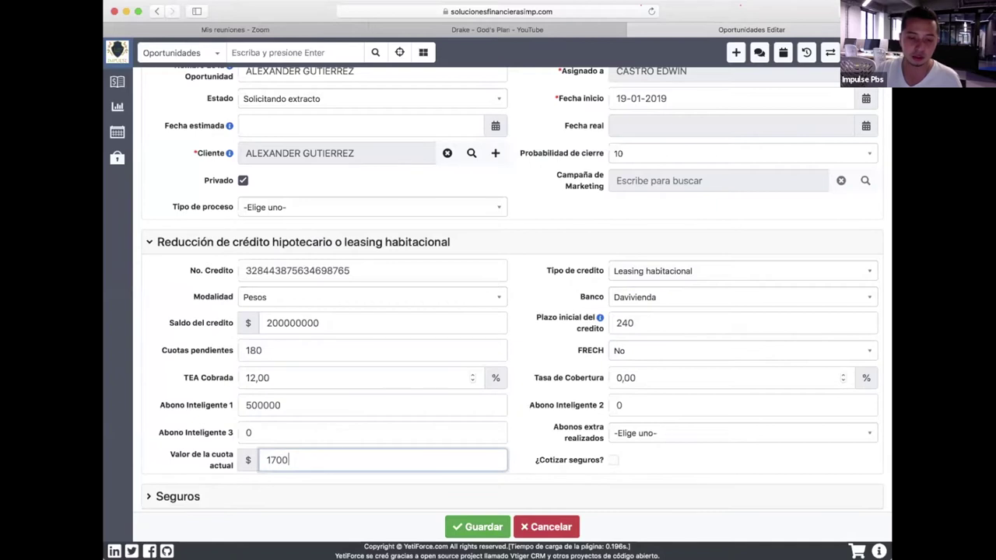
text(000)
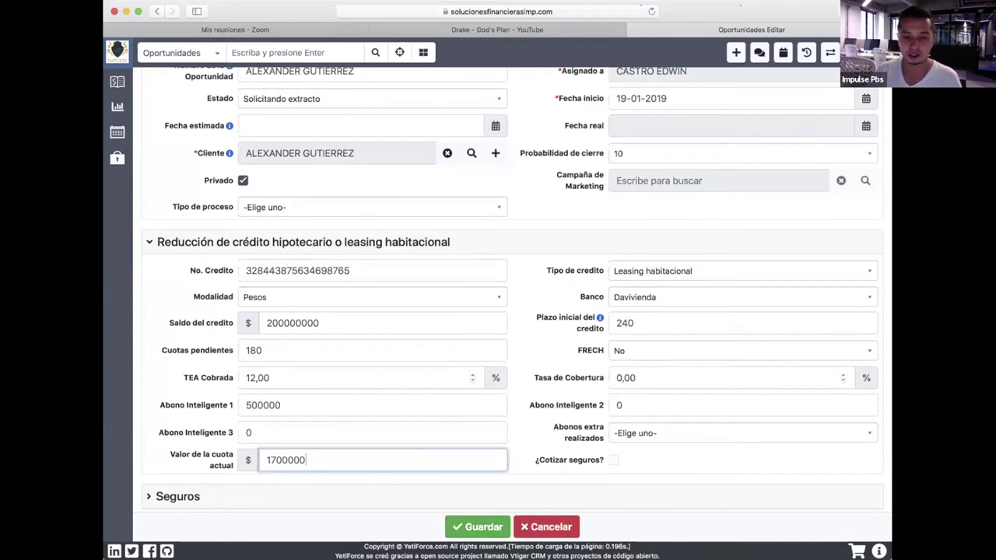
scroll(614, 420, down, 2)
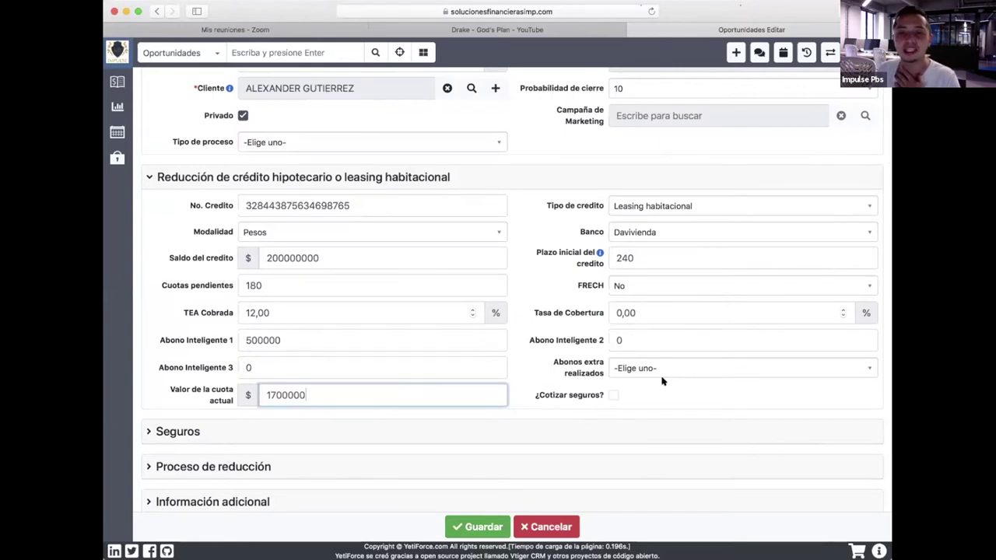
Tick ¿Cotizar seguros? and set the number of titulares to 1 in Seguros.
click(613, 395)
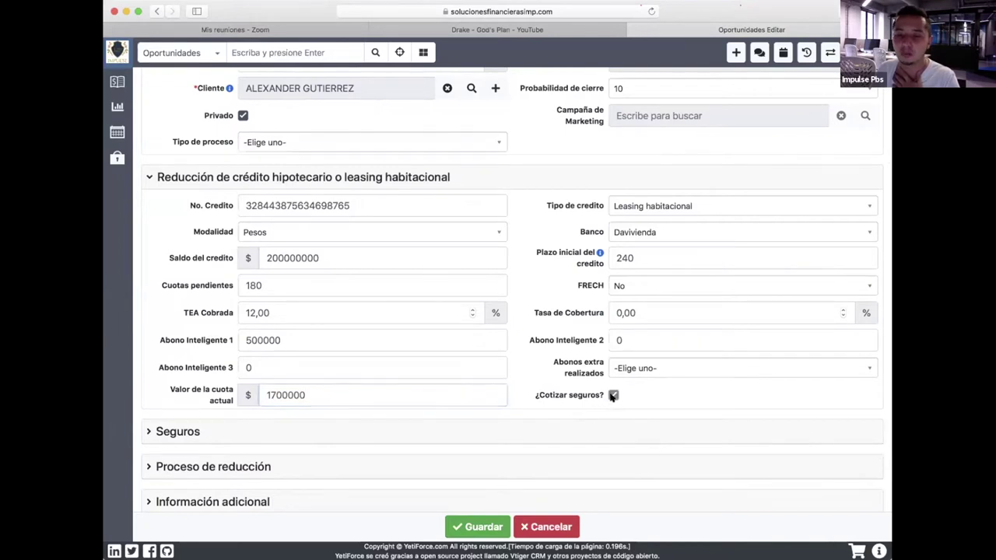
scroll(657, 383, down, 2)
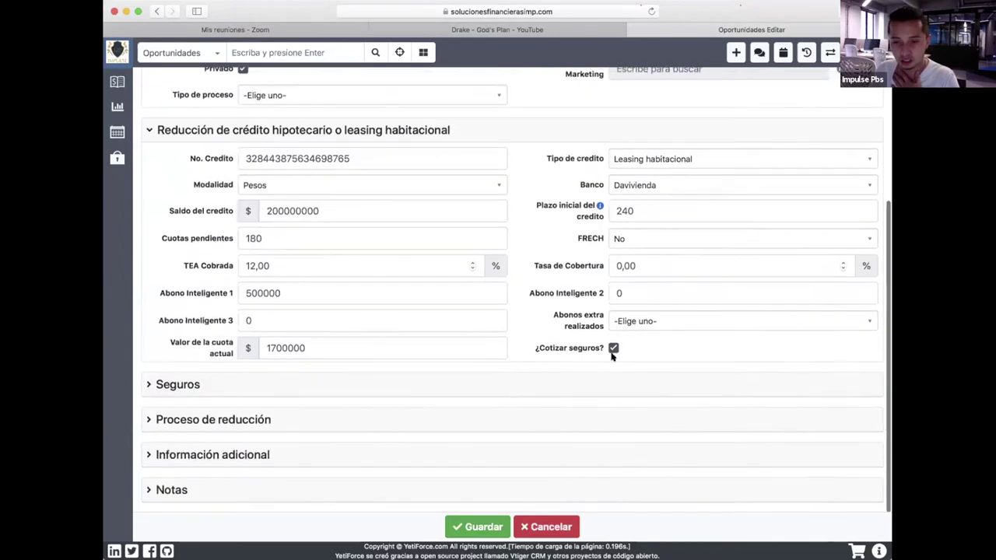
click(150, 385)
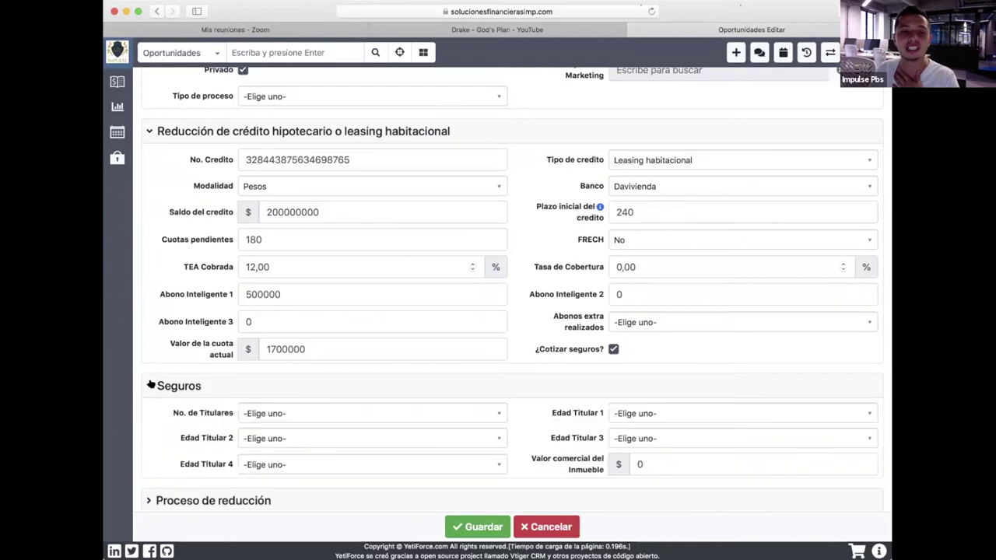
scroll(280, 381, down, 2)
click(319, 340)
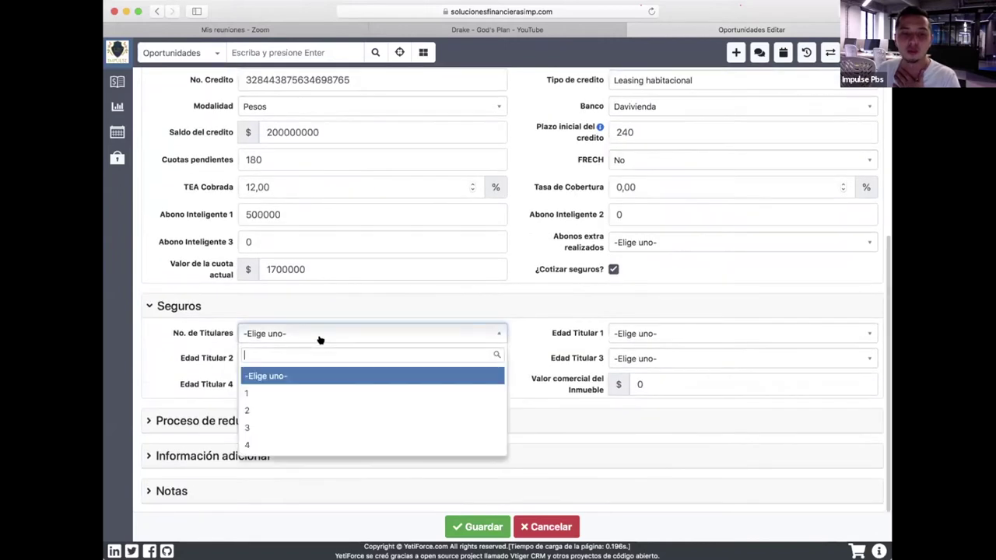
click(280, 391)
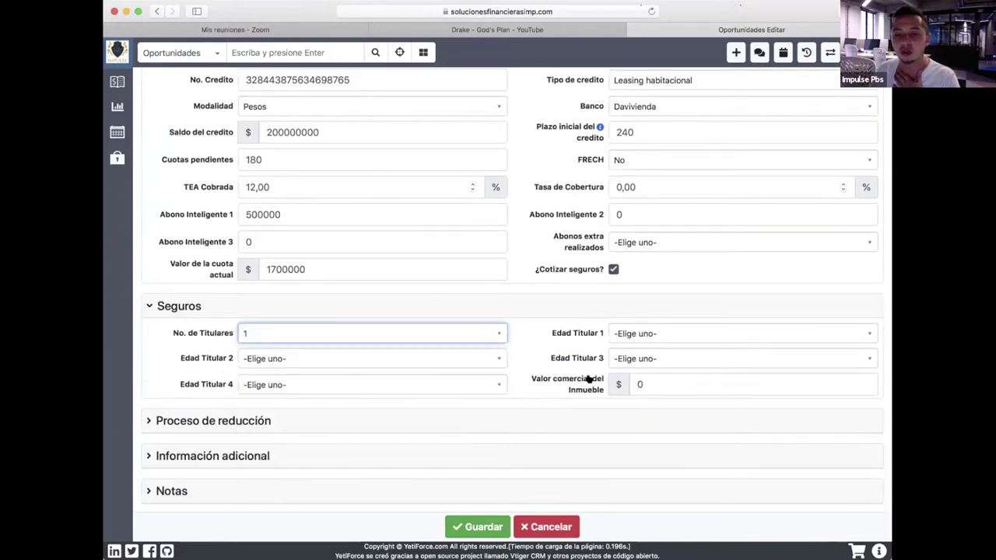
Set Edad Titular 1 to 29 and the property's commercial value to 350000000.
click(700, 332)
scroll(651, 442, down, 5)
scroll(650, 440, down, 2)
scroll(645, 435, up, 4)
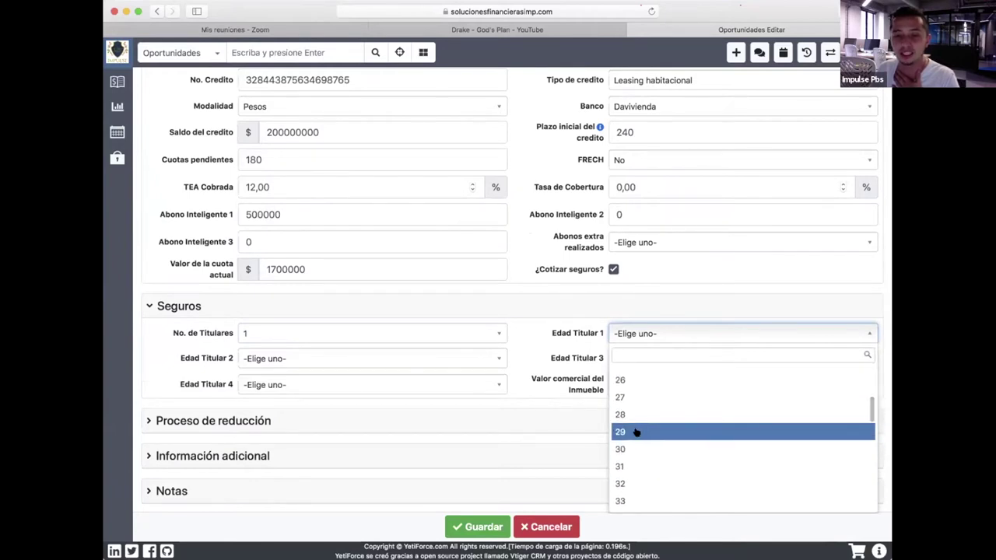
click(637, 432)
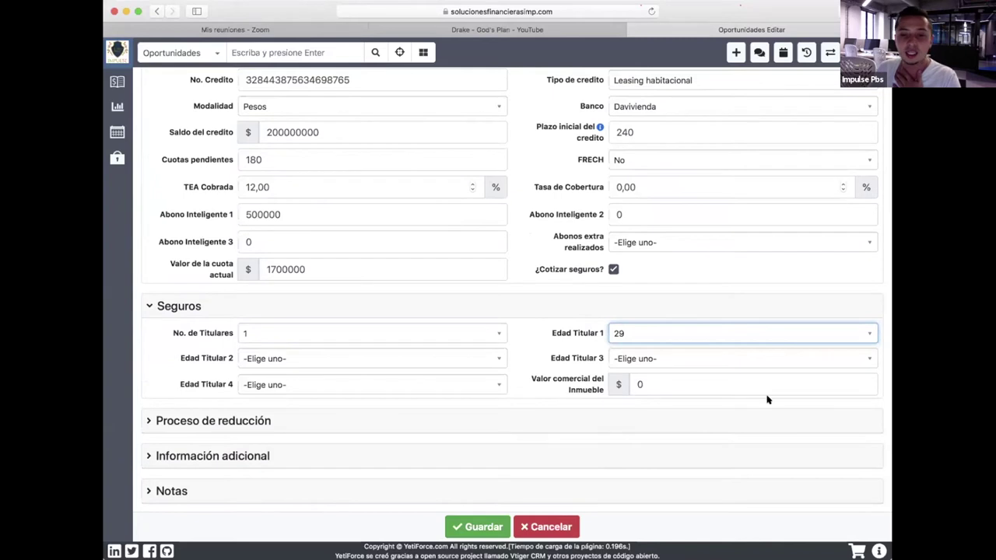
click(532, 379)
text(35)
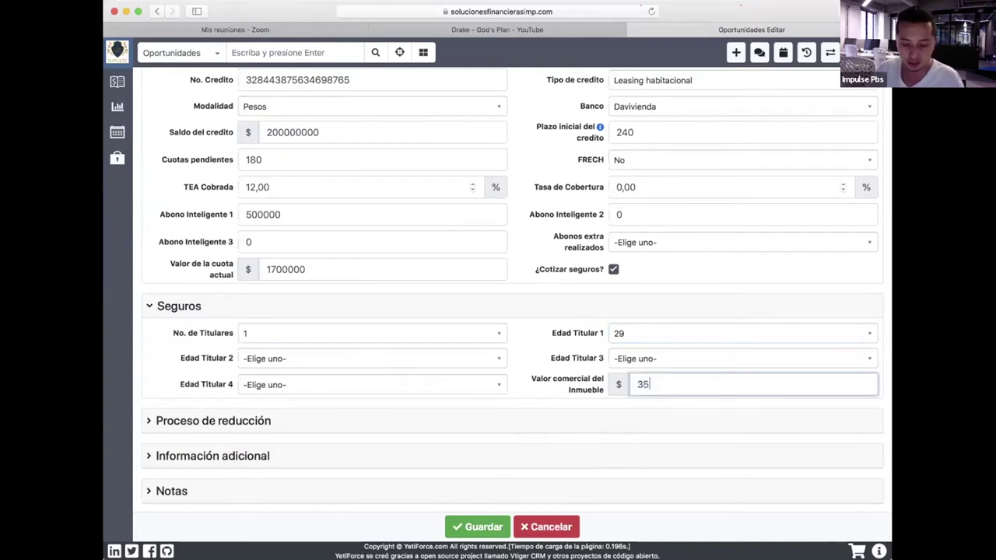
text(000000000)
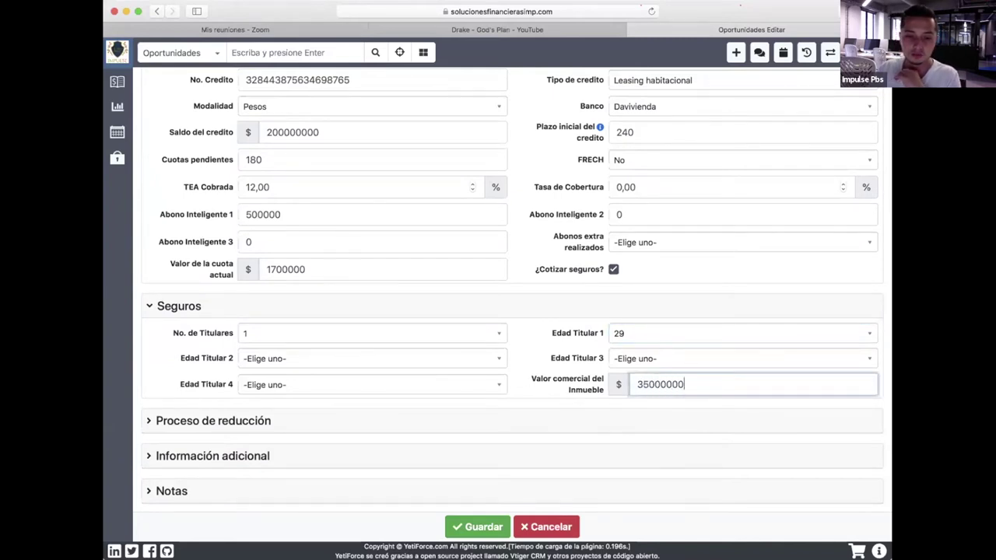
Attempt to save, then clear the invalid 0 from Nuevo Plazo del credito.
click(478, 527)
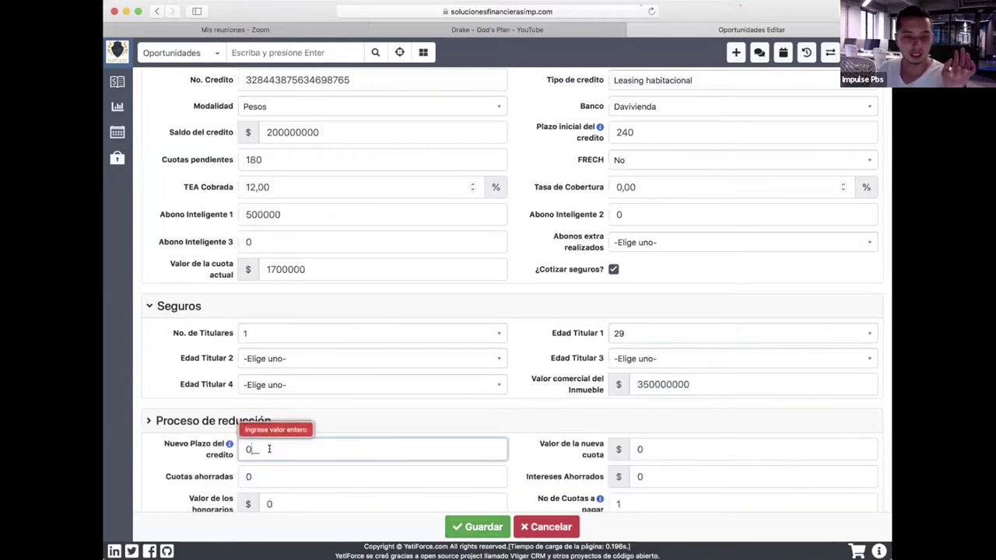
drag(270, 449, 173, 446)
key(BackSpace)
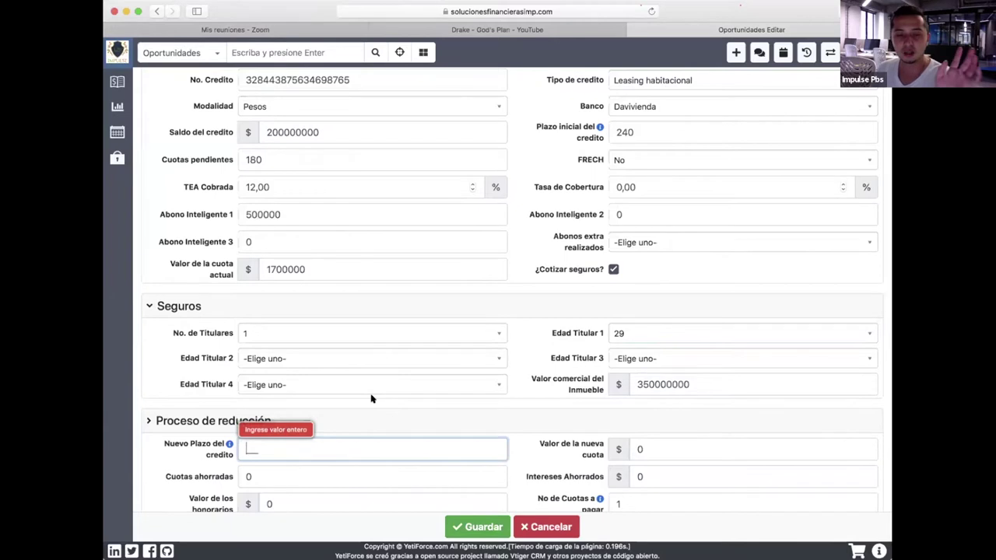
scroll(371, 397, down, 1)
scroll(371, 396, up, 5)
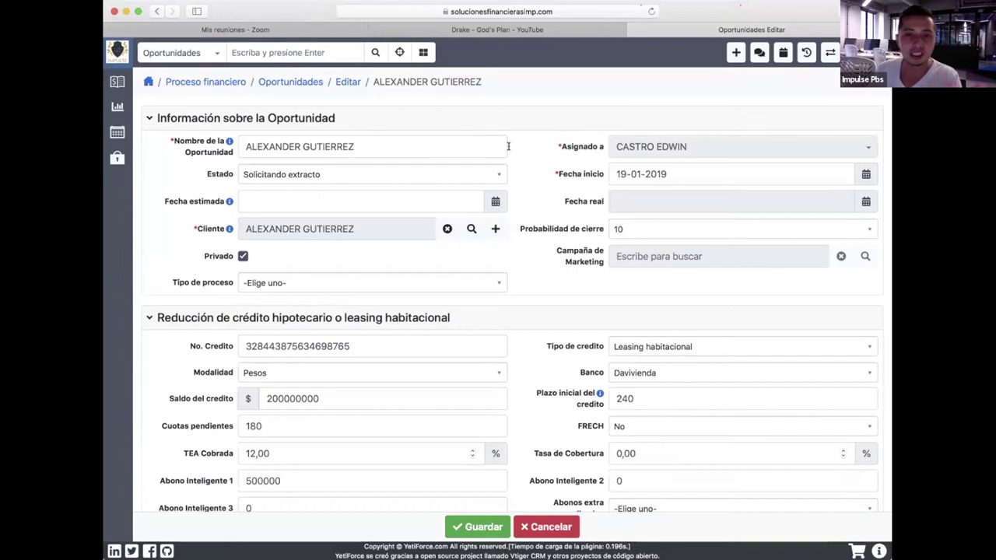
Change Estado to Solicitud de estudio and save the opportunity.
click(456, 174)
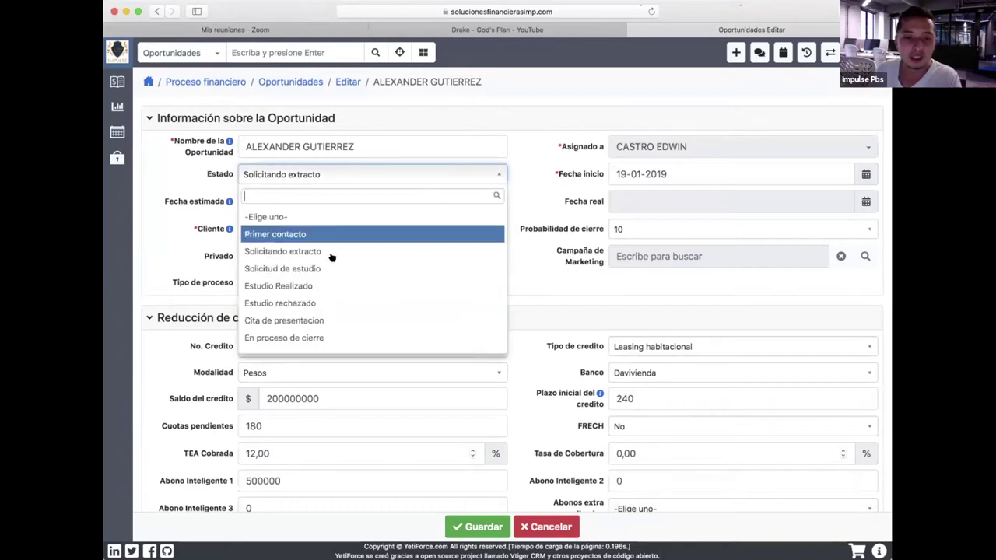
click(324, 269)
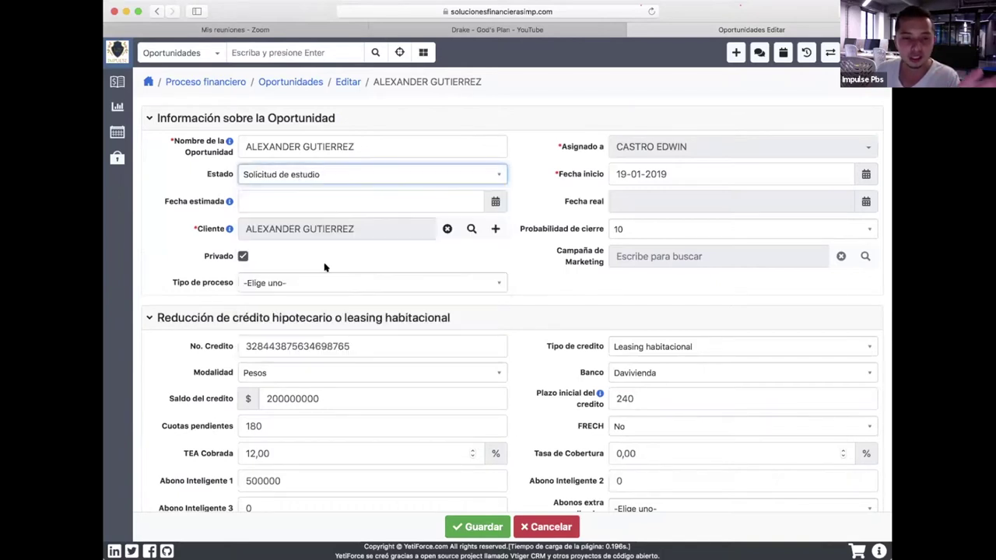
click(478, 526)
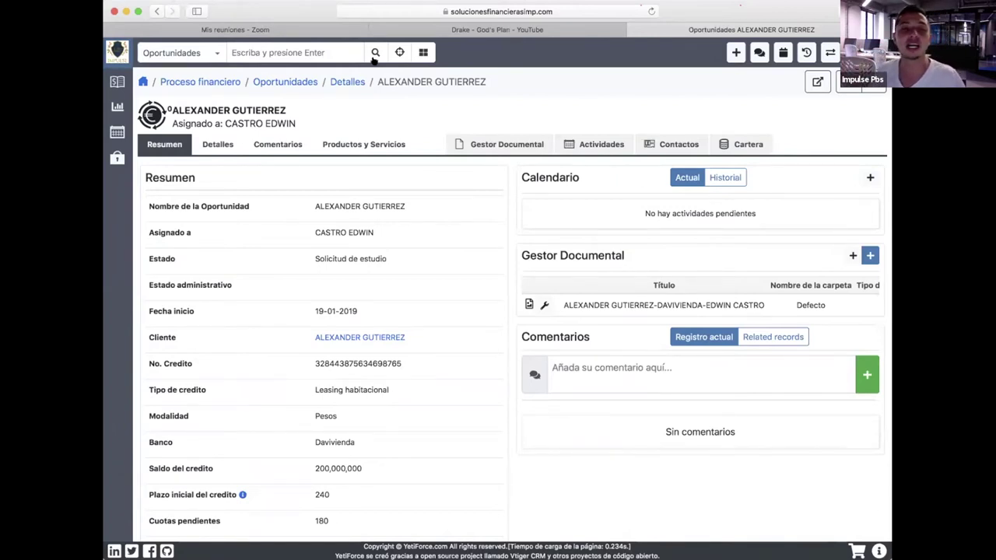
Reopen the edit form, search Abonos extra realizados for 50000 leaving it unset, and expand Notas.
click(817, 81)
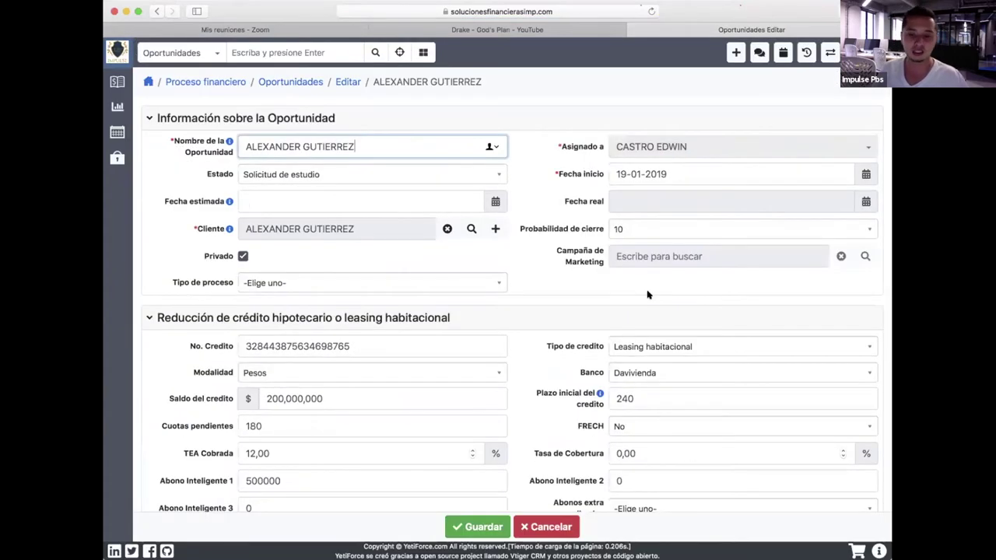
scroll(647, 294, down, 5)
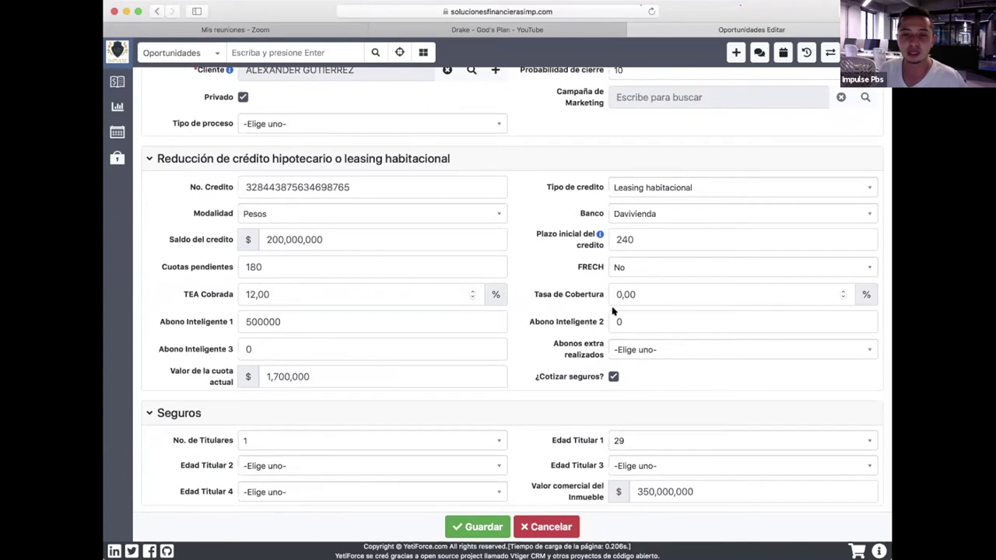
click(659, 348)
click(657, 392)
click(655, 350)
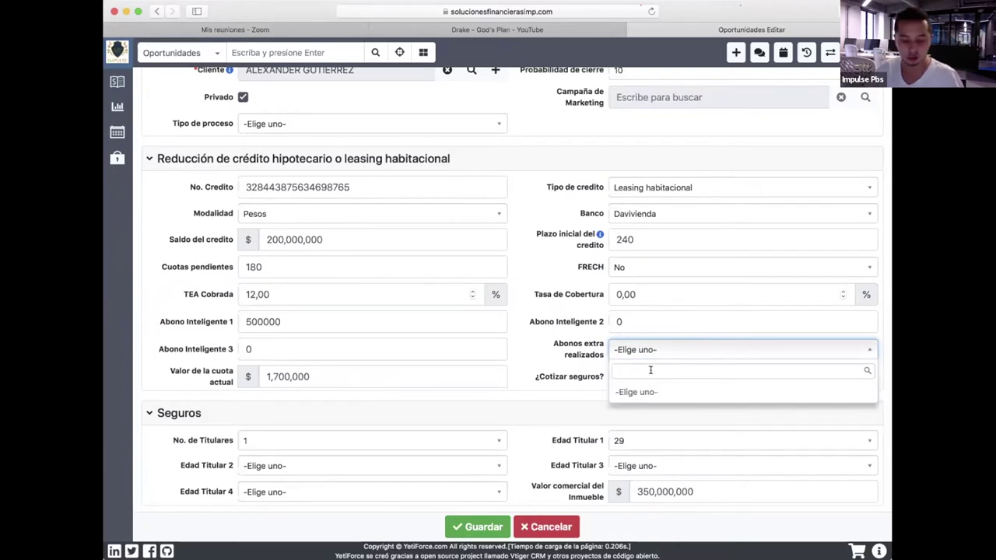
text(50000)
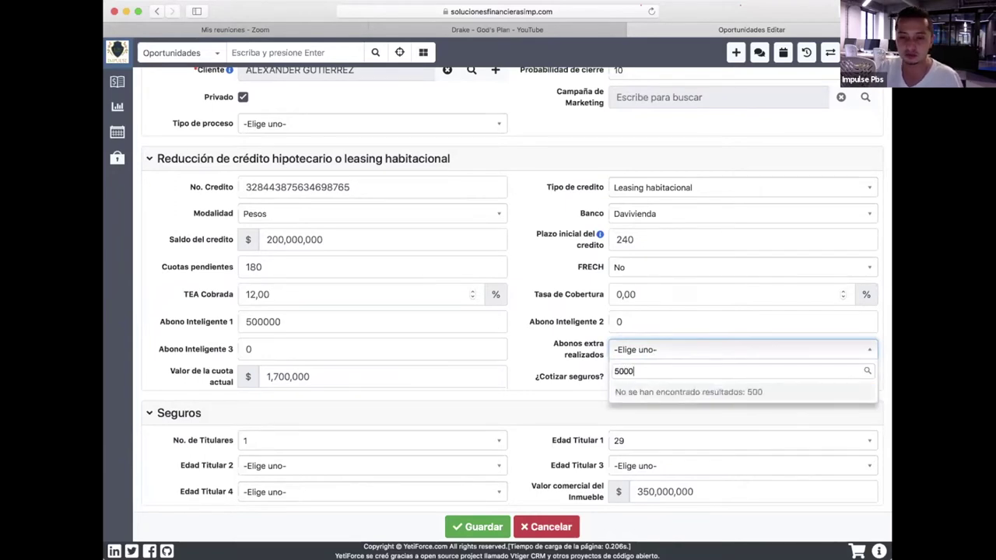
double_click(626, 366)
key(BackSpace)
click(507, 397)
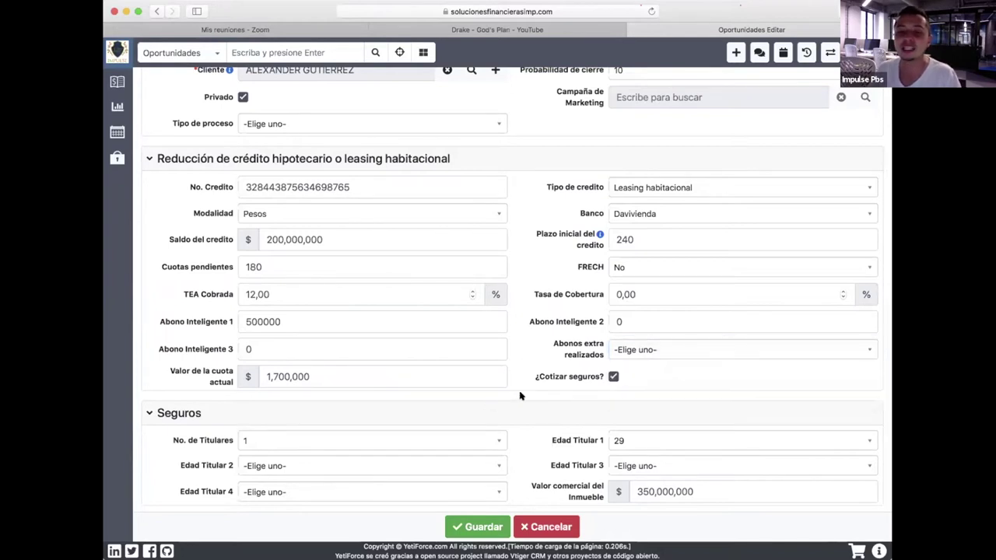
scroll(517, 397, down, 3)
click(168, 483)
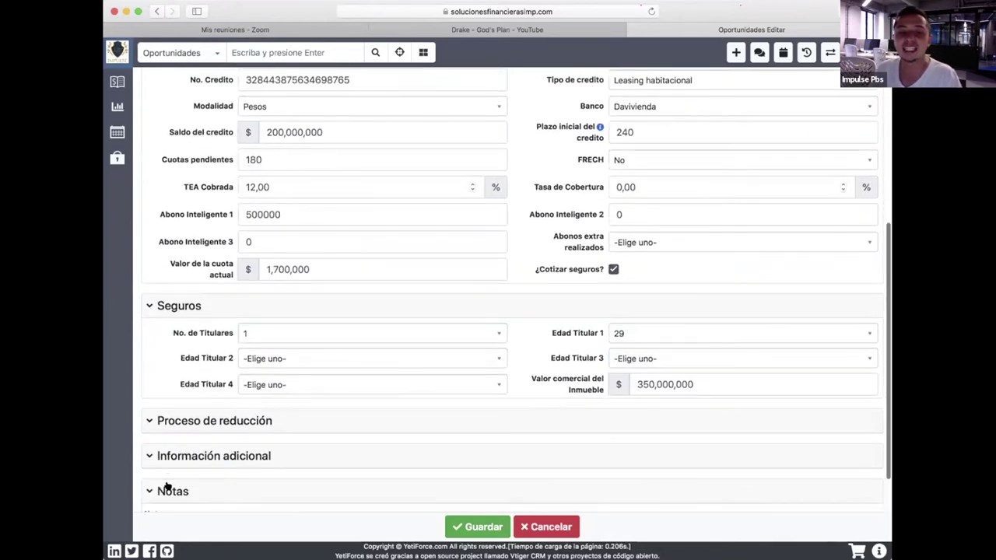
Write a short note starting 'EL CLIENTE' in Notas and try saving.
scroll(340, 353, down, 5)
click(229, 407)
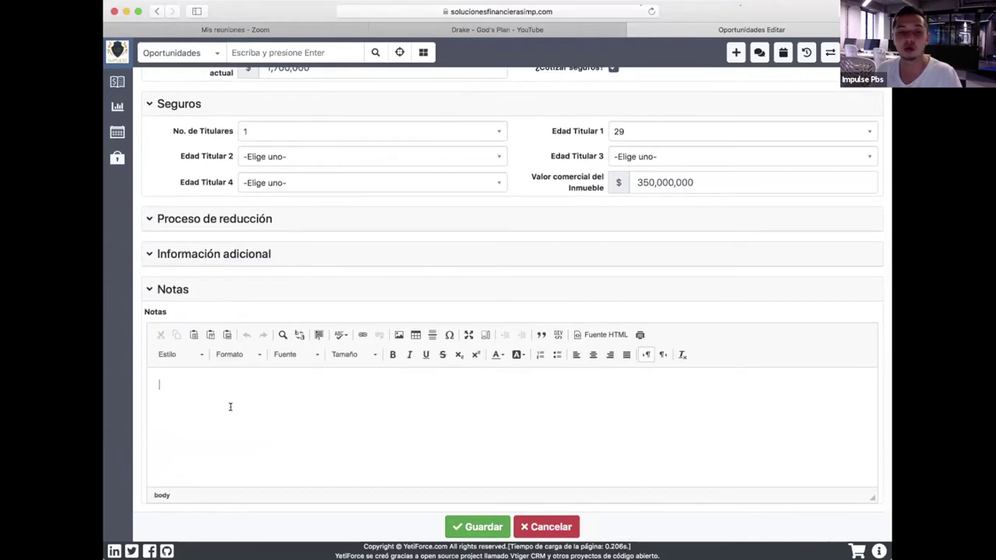
text(EL CLIENTE ESTUVSADÑDSH DFGH)
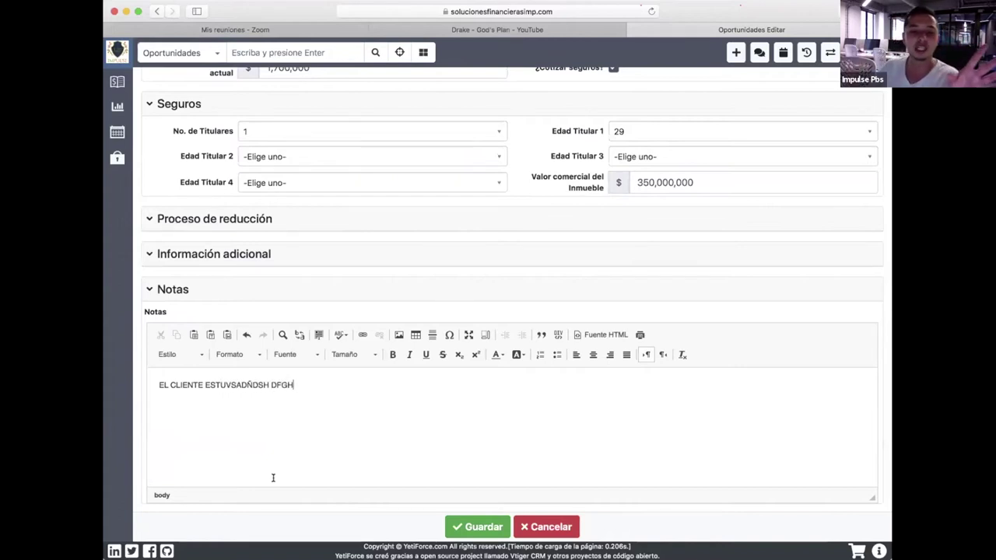
click(467, 527)
Delete the invalid Nuevo Plazo del credito value and save the opportunity.
drag(297, 251, 161, 252)
drag(276, 246, 216, 238)
key(BackSpace)
click(480, 527)
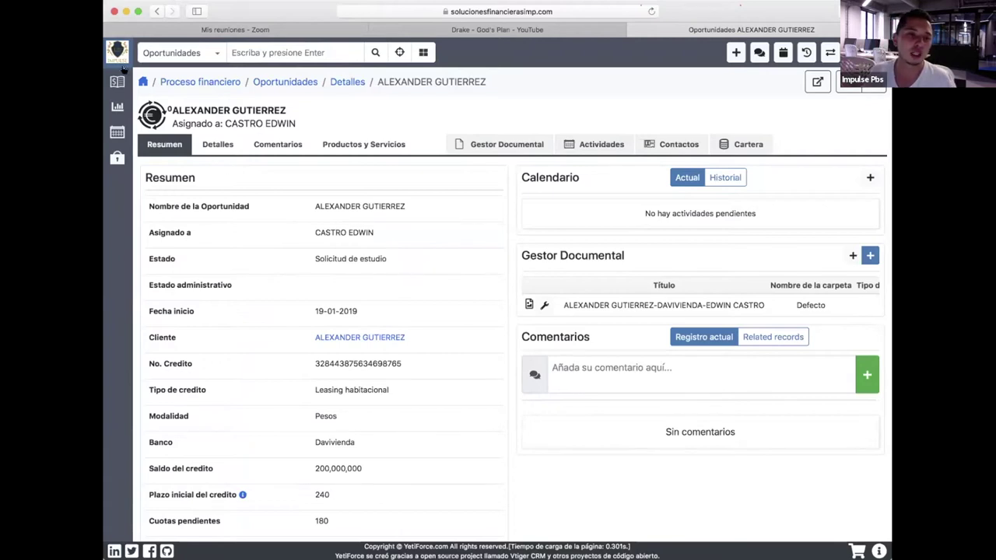
Open Mis procesos under Proceso financiero to view the Solicitando Extacto opportunities list.
mouse_move(126, 68)
click(172, 104)
click(160, 129)
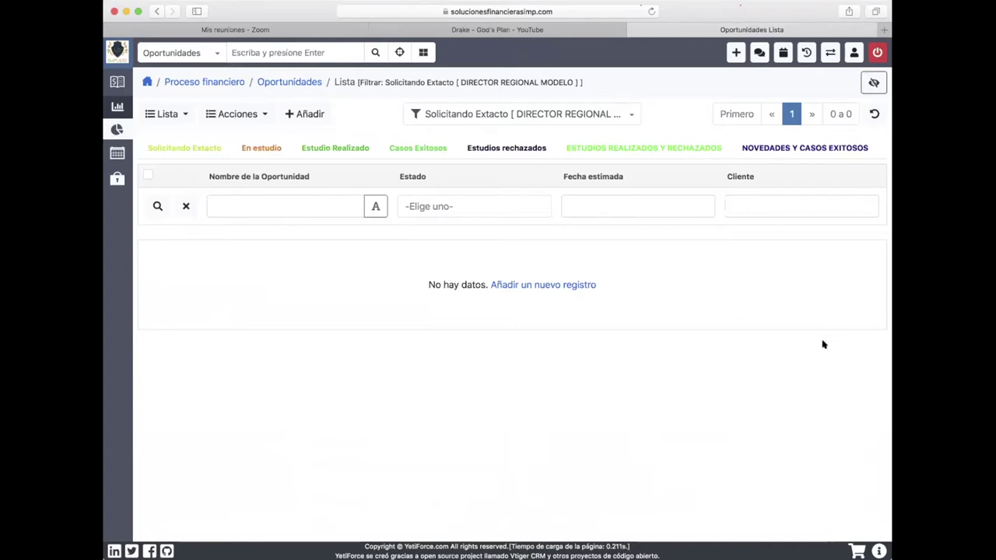
Go to Página inicial to see the Davivienda opportunity listed as Estudio Realizado.
click(143, 126)
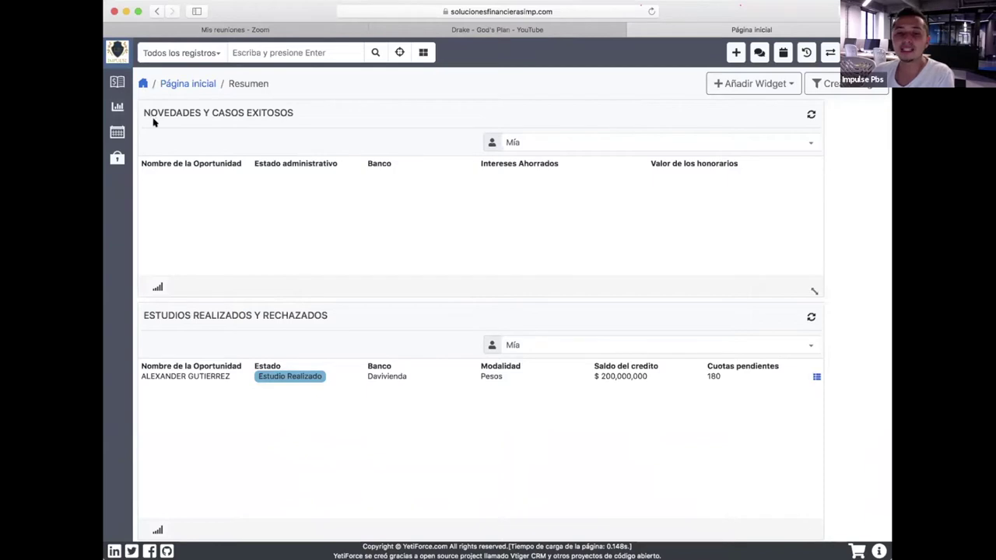
Open the client's opportunity from the dashboard widget and show its Gestor Documental attachments.
click(814, 378)
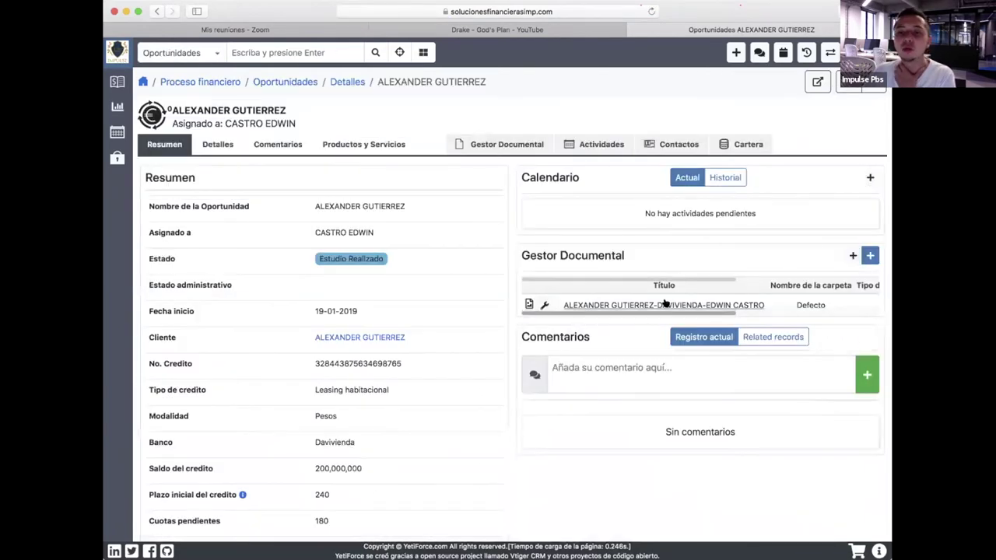
scroll(614, 304, down, 1)
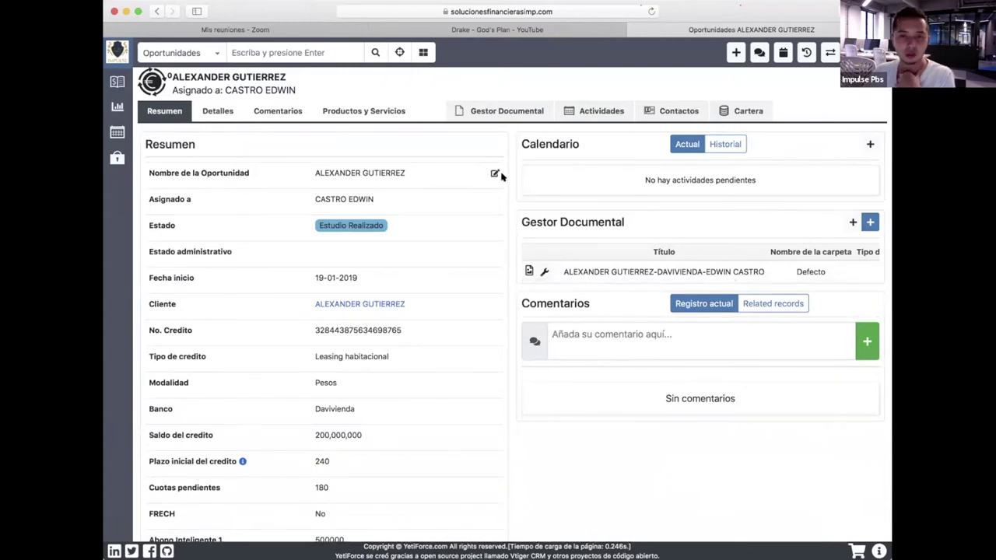
click(509, 112)
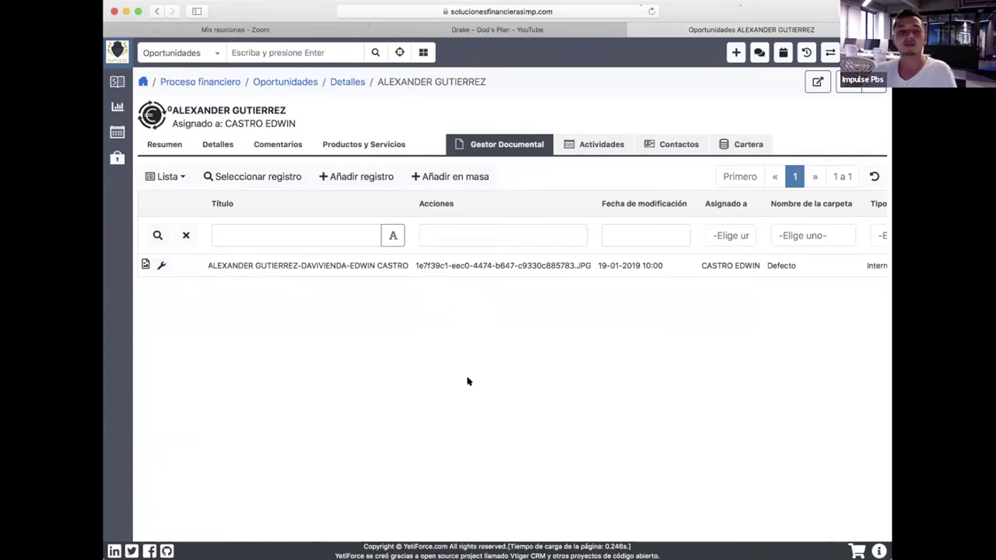
Download the attached JPG document, then go back to Mis procesos under Proceso financiero.
click(296, 266)
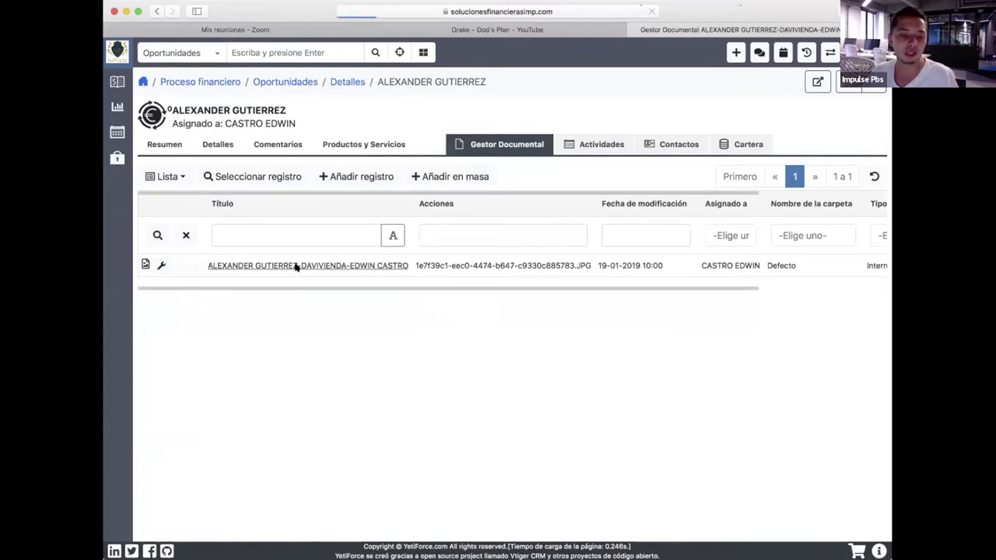
click(350, 241)
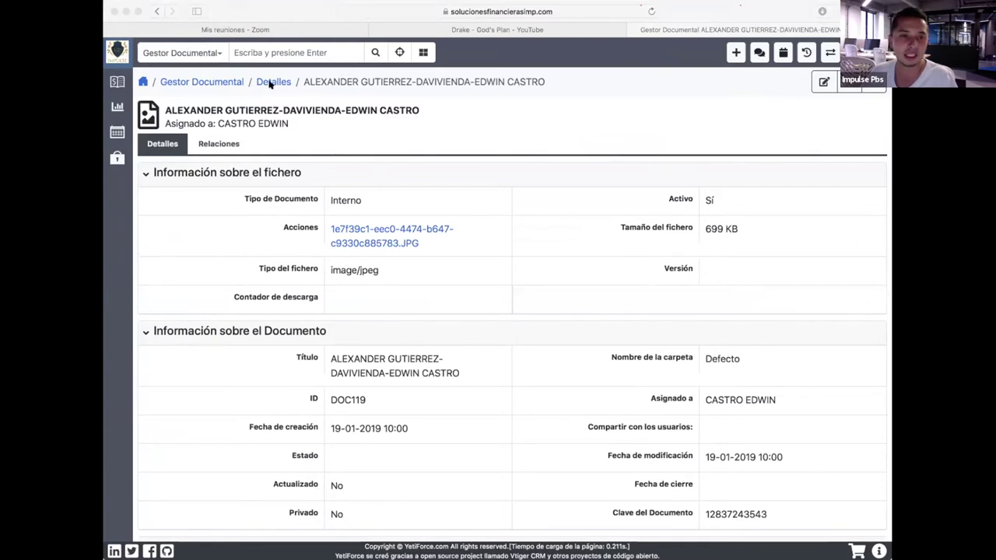
click(118, 83)
mouse_move(118, 83)
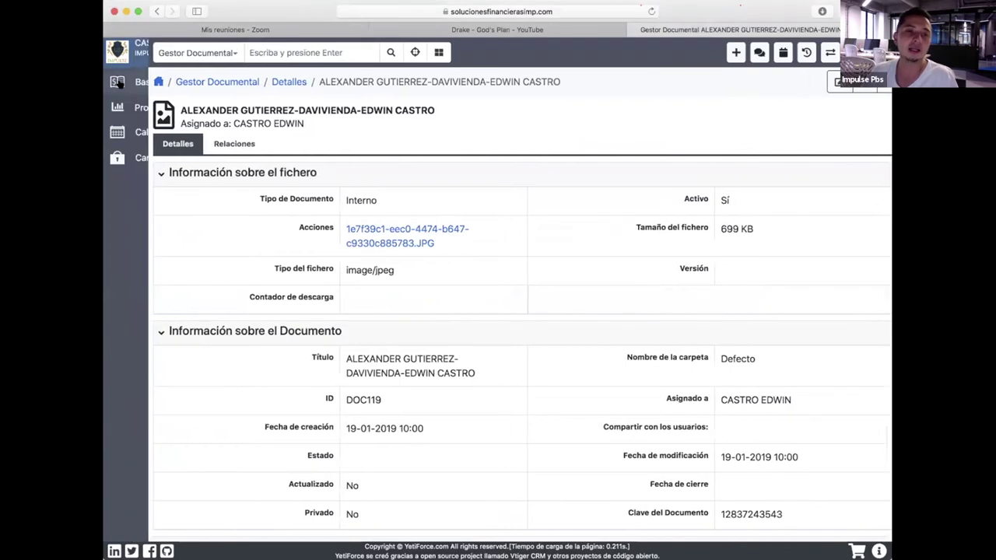
click(171, 151)
click(173, 130)
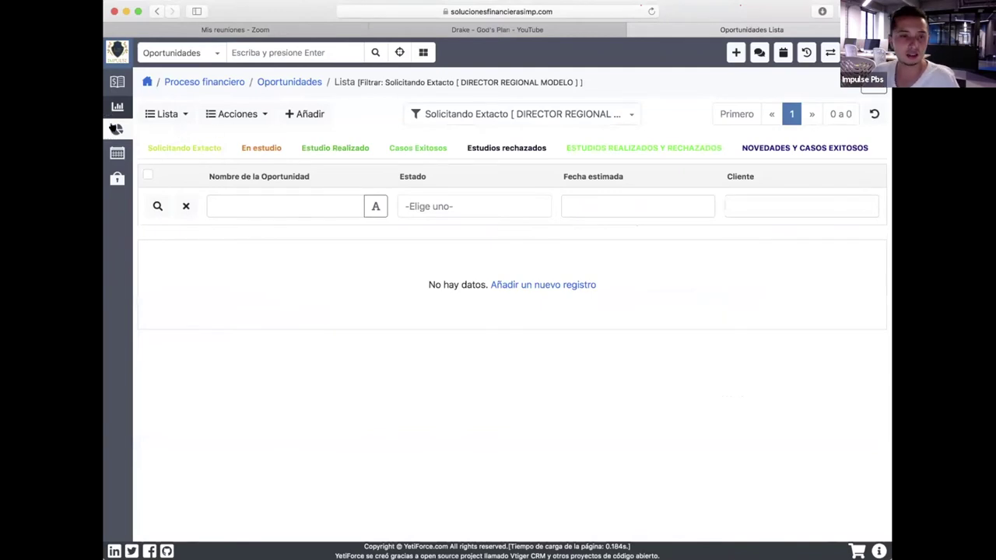
Switch the list filter to Todos los registros, open the client's opportunity and edit Estado.
mouse_move(113, 129)
click(600, 107)
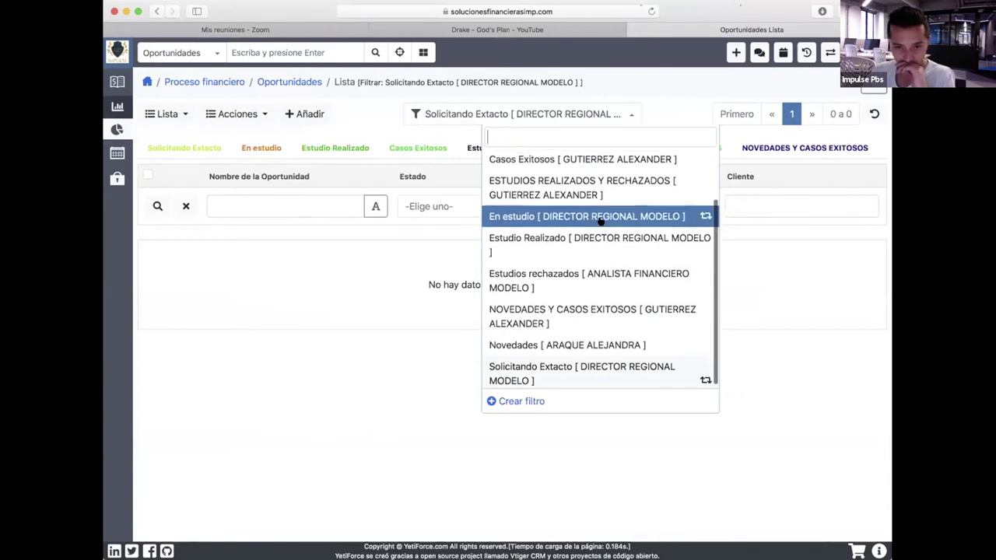
scroll(600, 220, up, 3)
click(566, 186)
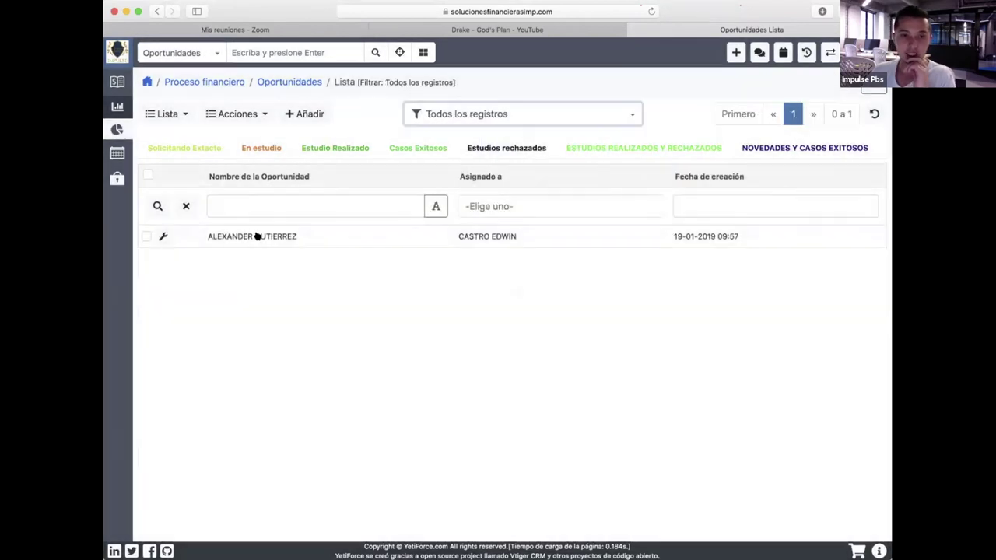
click(230, 235)
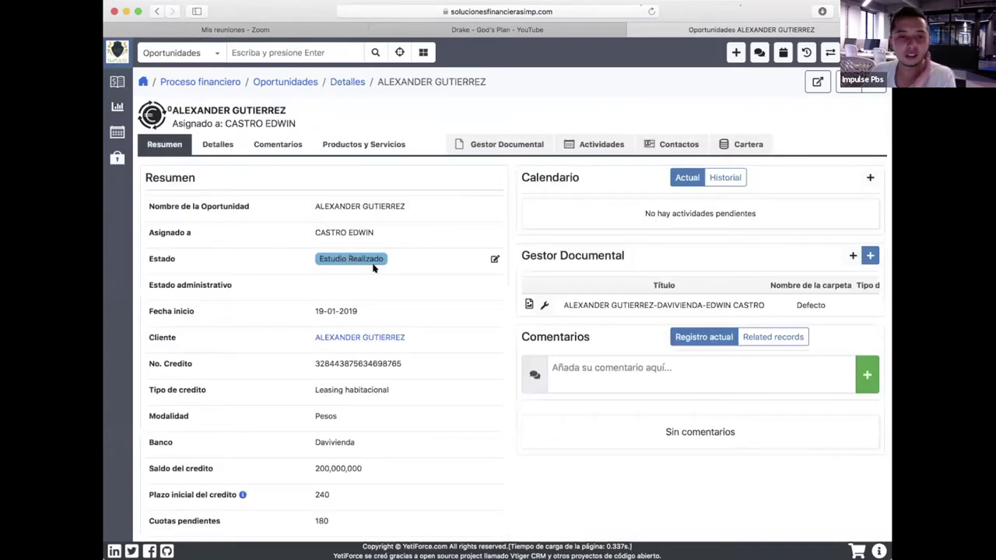
click(493, 258)
Set the opportunity's Estado to Recopilando documentos and save the inline edit.
click(481, 259)
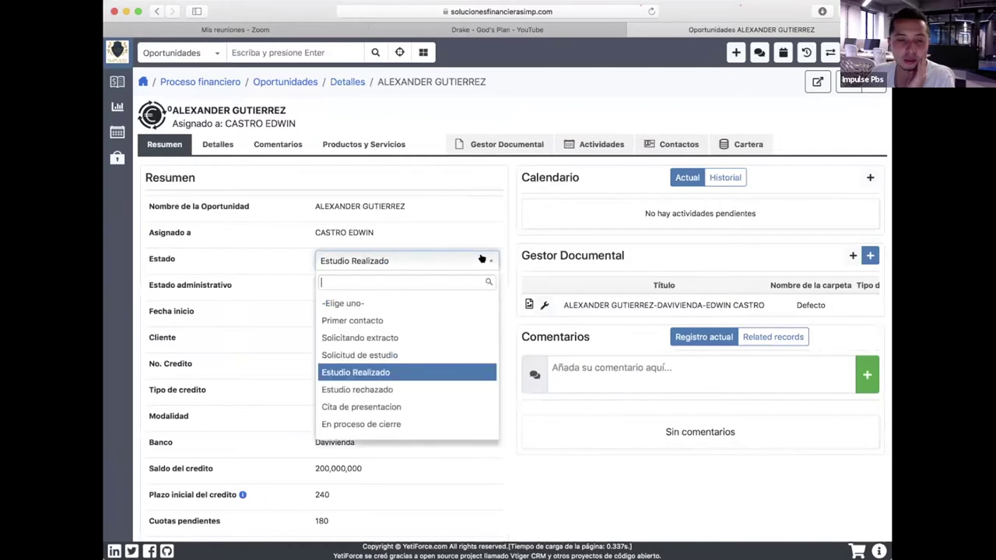
scroll(427, 369, down, 3)
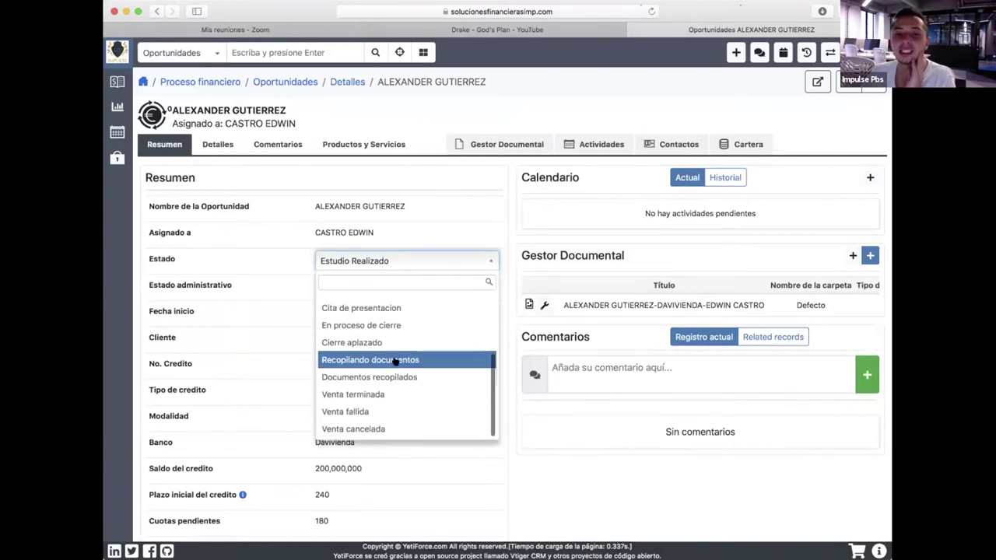
click(401, 359)
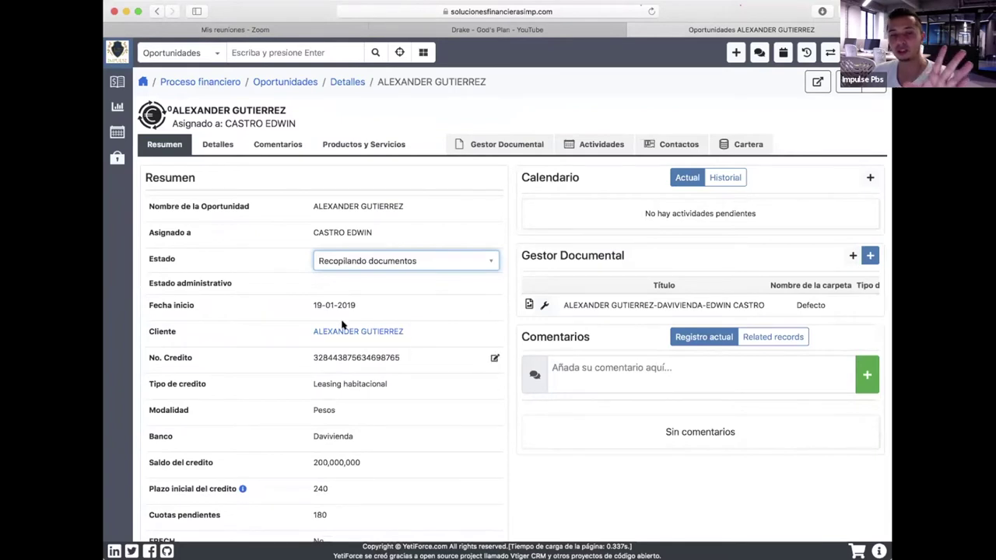
click(383, 424)
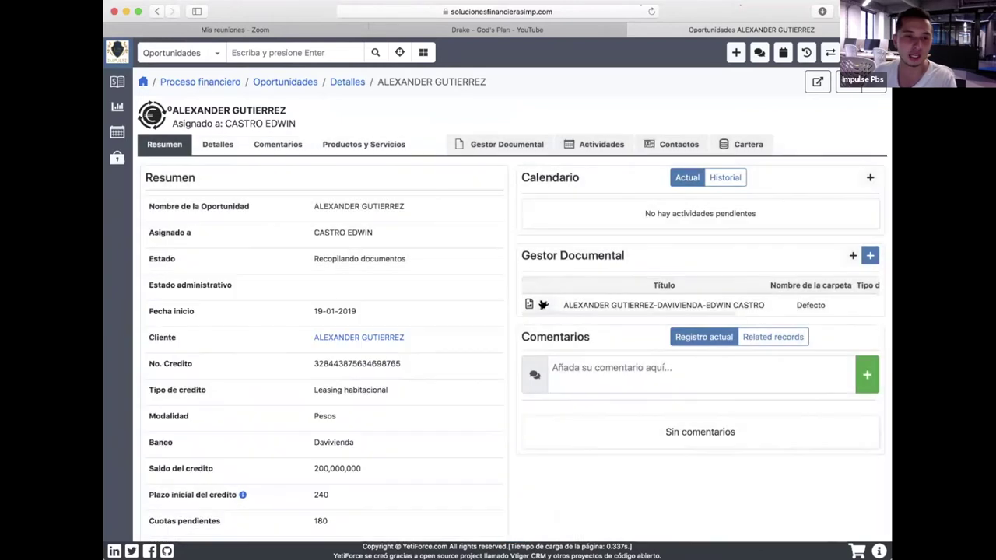
mouse_move(123, 105)
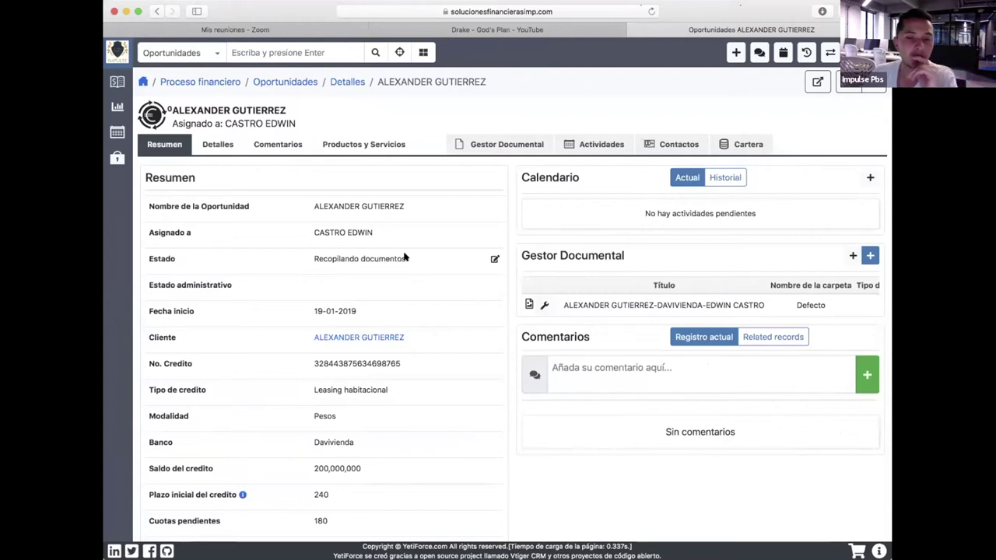
Change the Estado inline to Documentos recopilados and save it.
click(492, 259)
click(466, 260)
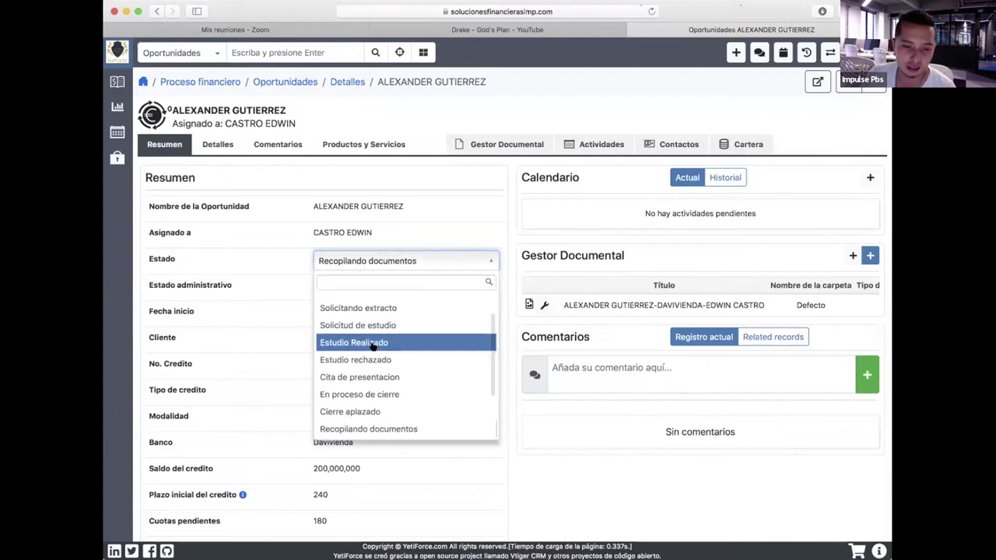
scroll(373, 342, down, 2)
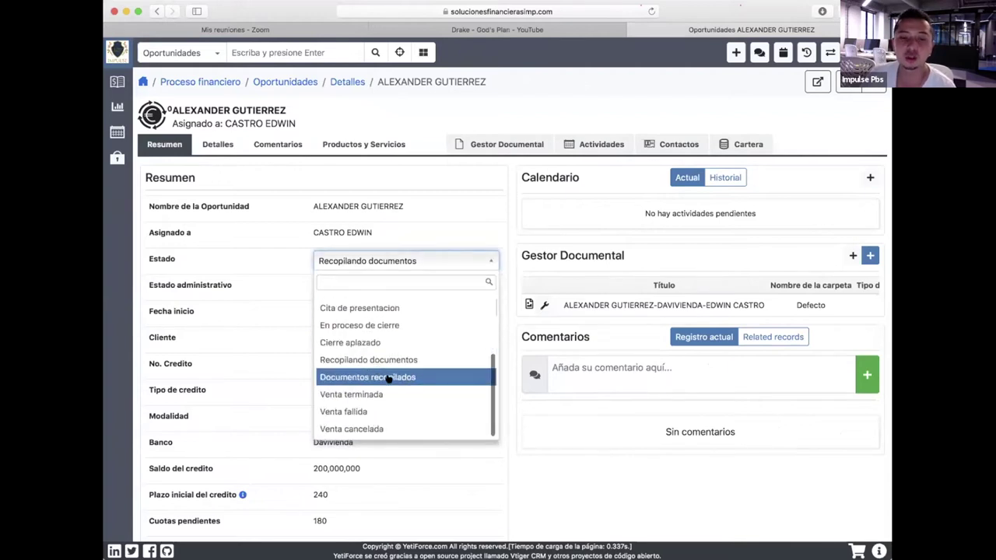
click(387, 376)
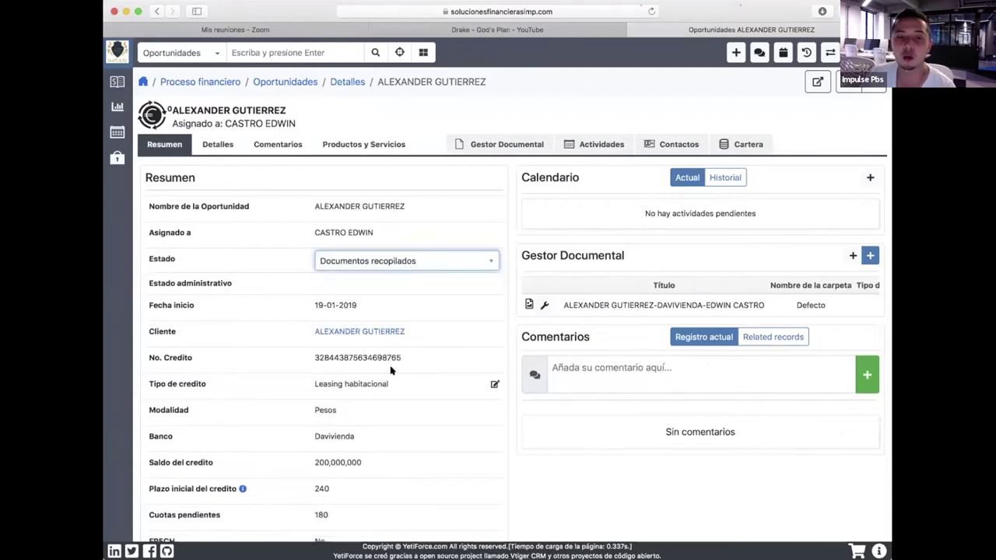
click(410, 278)
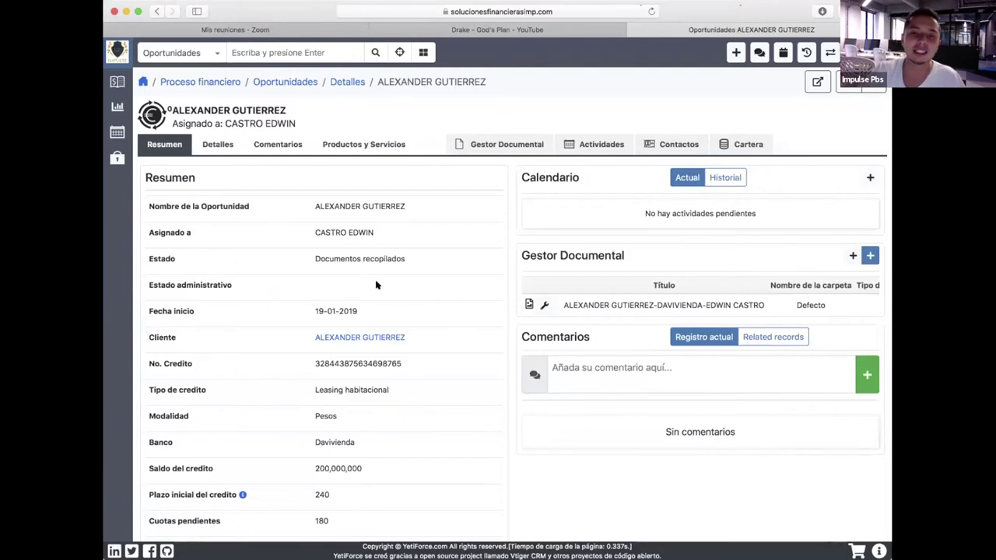
Open the opportunity's full edit form and expand the Proceso de reducción section.
click(840, 82)
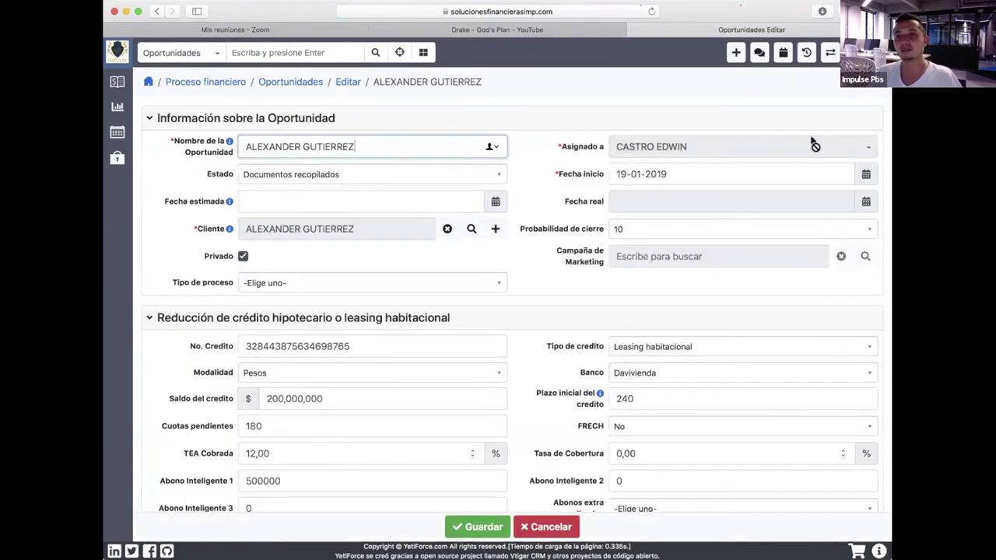
scroll(394, 342, down, 6)
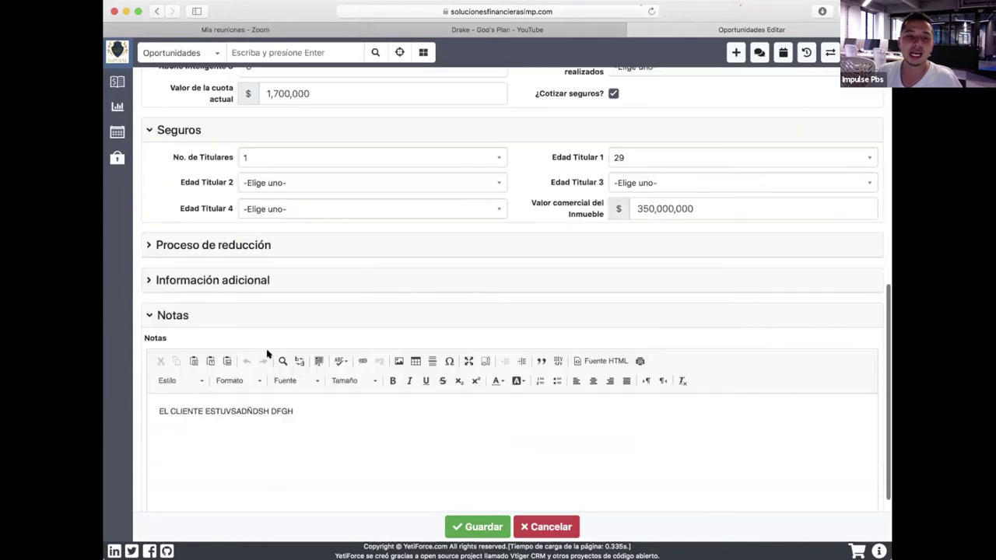
scroll(266, 354, down, 1)
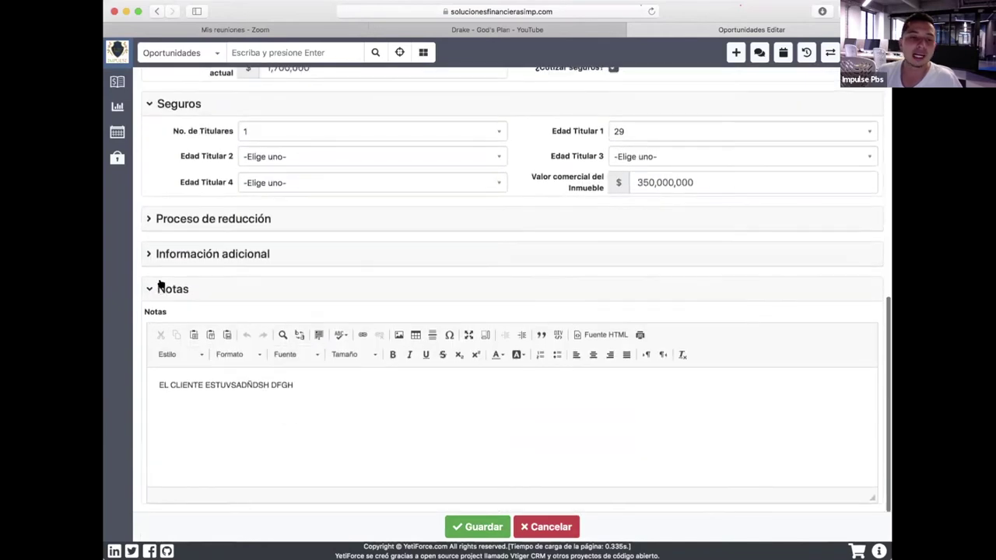
click(148, 219)
Collapse the Seguros, Reducción de crédito hipotecario and Información sobre la Oportunidad sections.
click(158, 108)
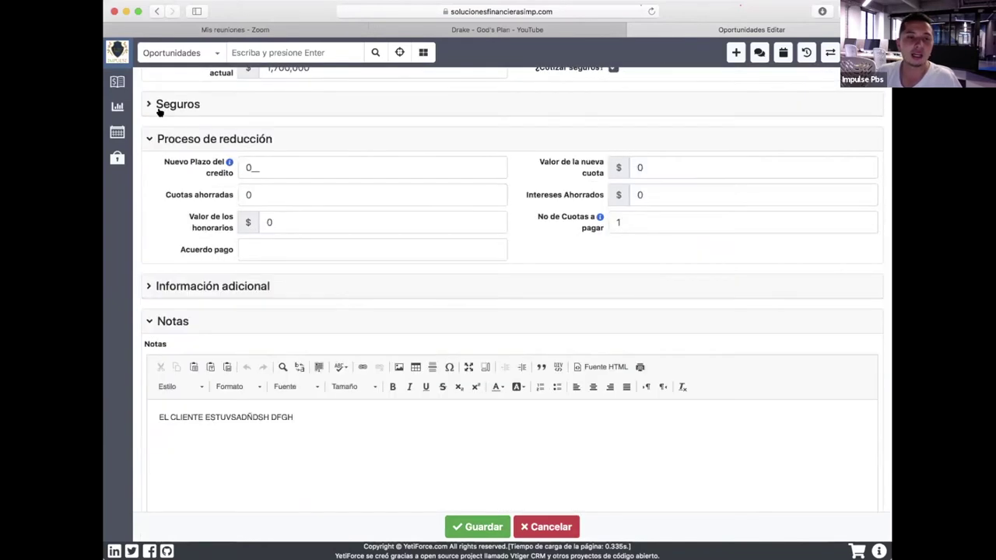
scroll(157, 111, down, 1)
scroll(155, 116, up, 4)
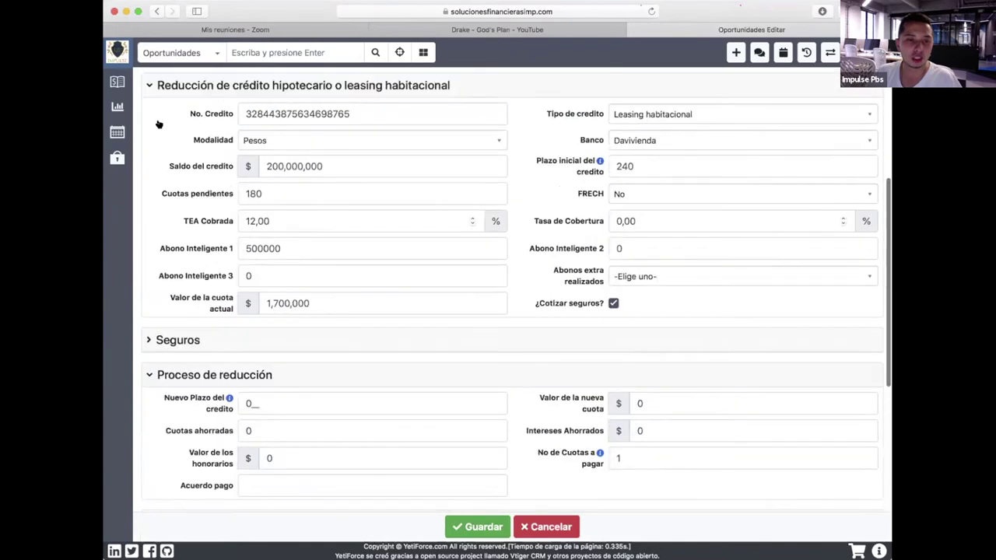
scroll(158, 124, up, 2)
click(145, 145)
scroll(172, 148, up, 3)
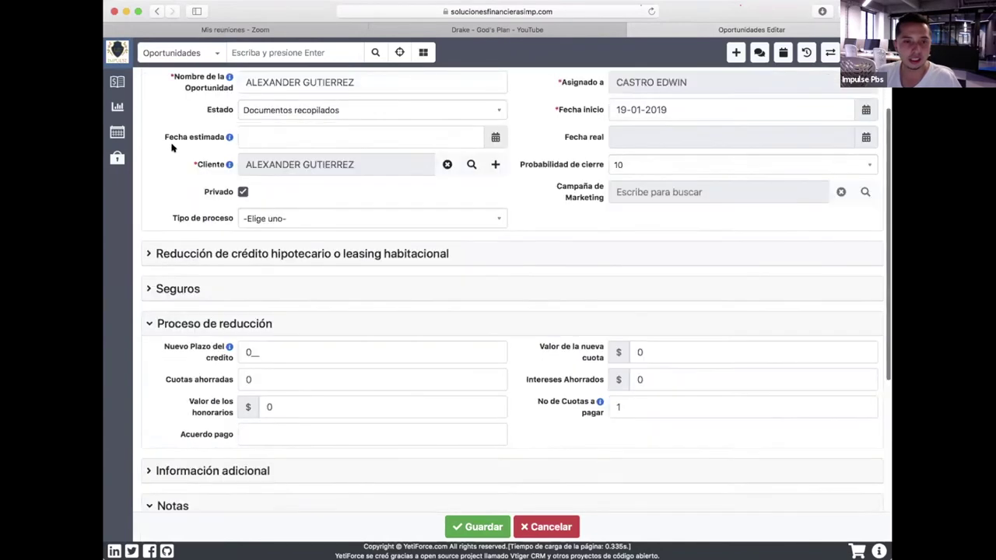
scroll(172, 148, up, 1)
click(153, 117)
scroll(395, 185, down, 1)
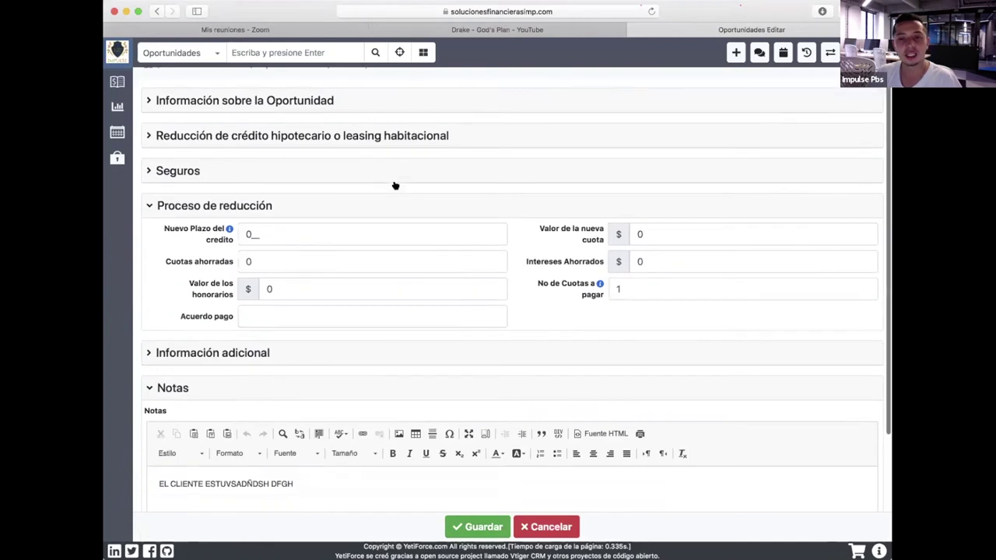
scroll(395, 185, down, 1)
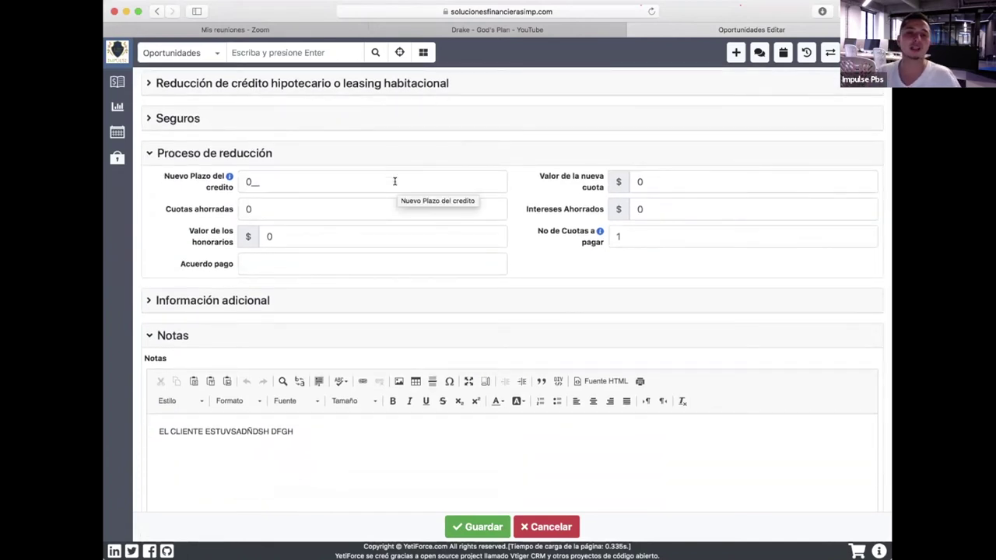
Enter Nuevo Plazo del credito 120, nueva cuota 2200000 and Cuotas ahorradas 60.
click(358, 175)
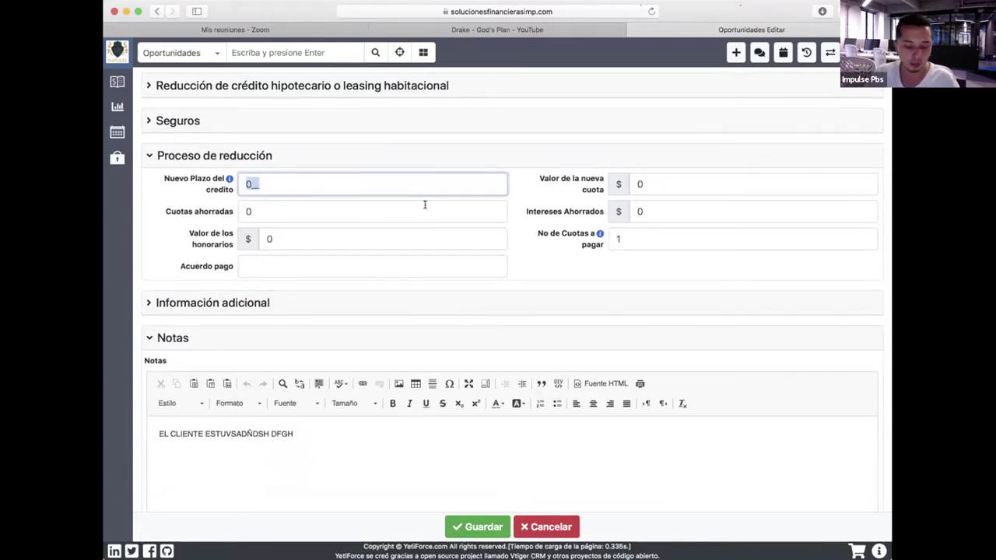
text(120)
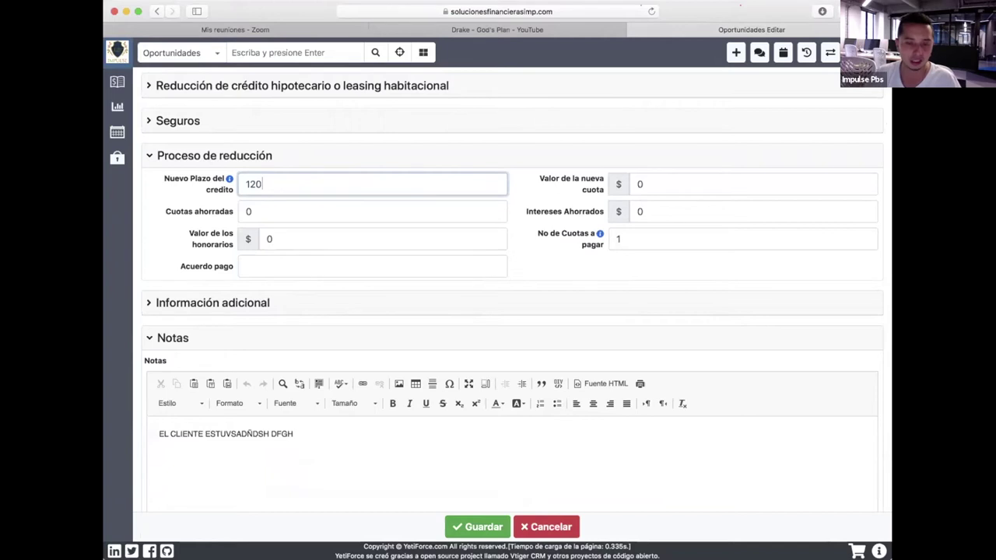
key(Tab)
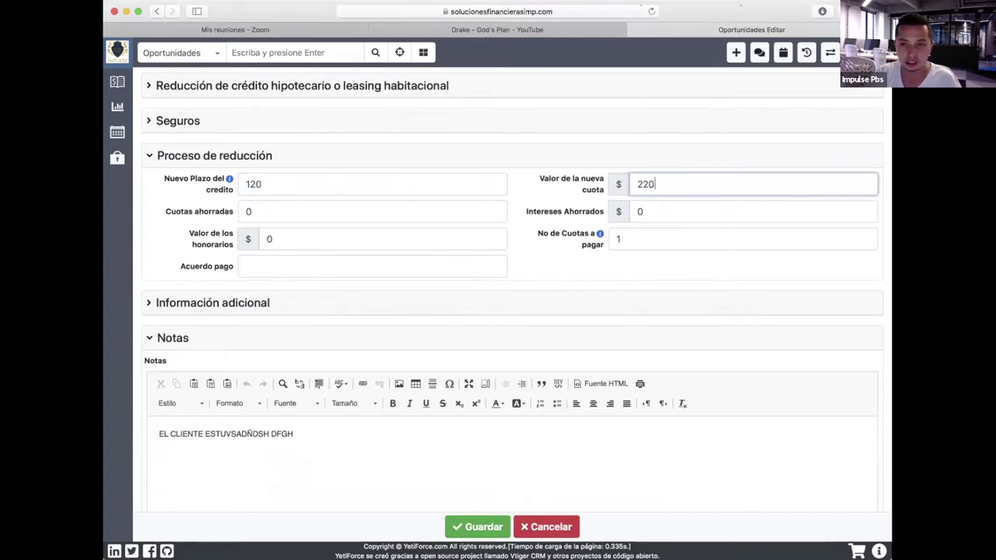
text(2200000)
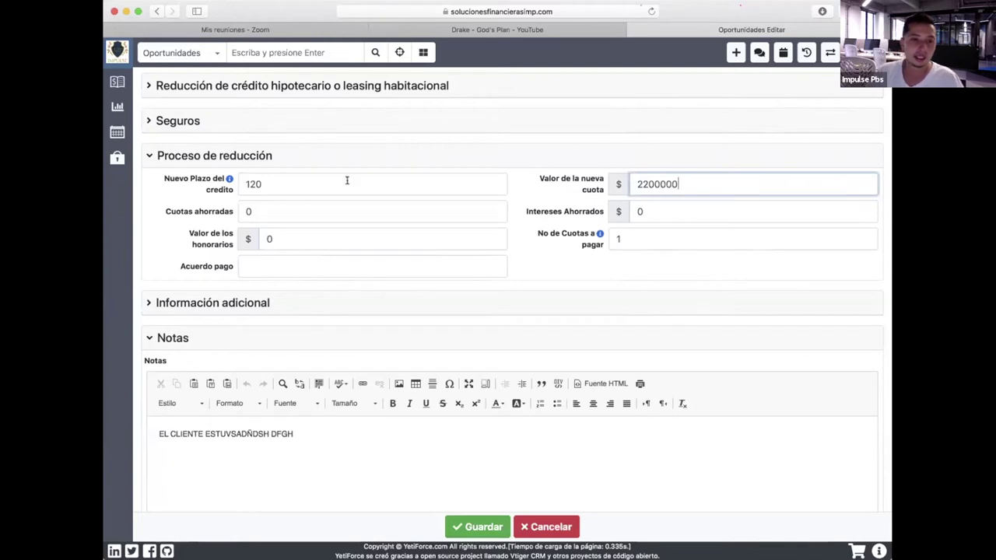
key(Tab)
text(60)
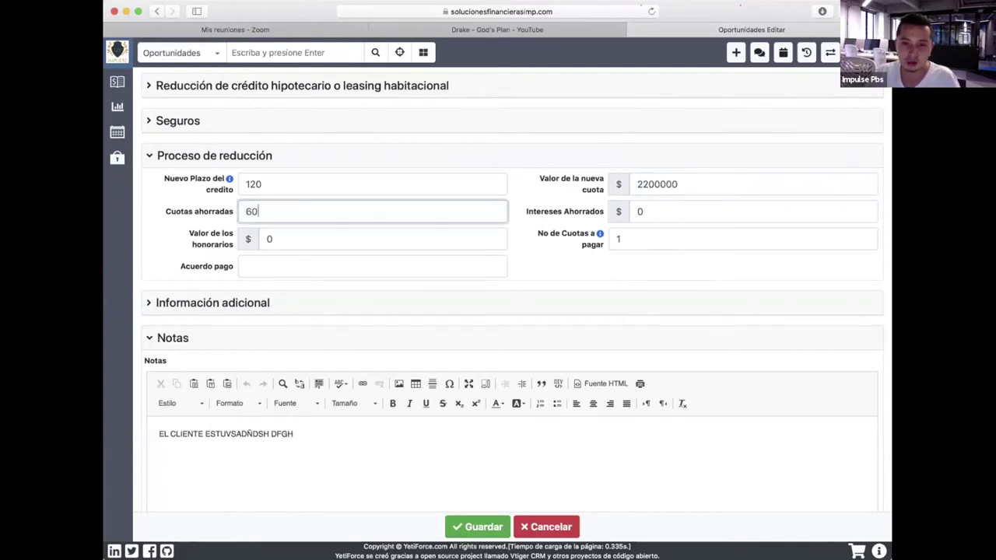
Enter Intereses Ahorrados 100000000 and Valor de los honorarios 5000000.
key(Tab)
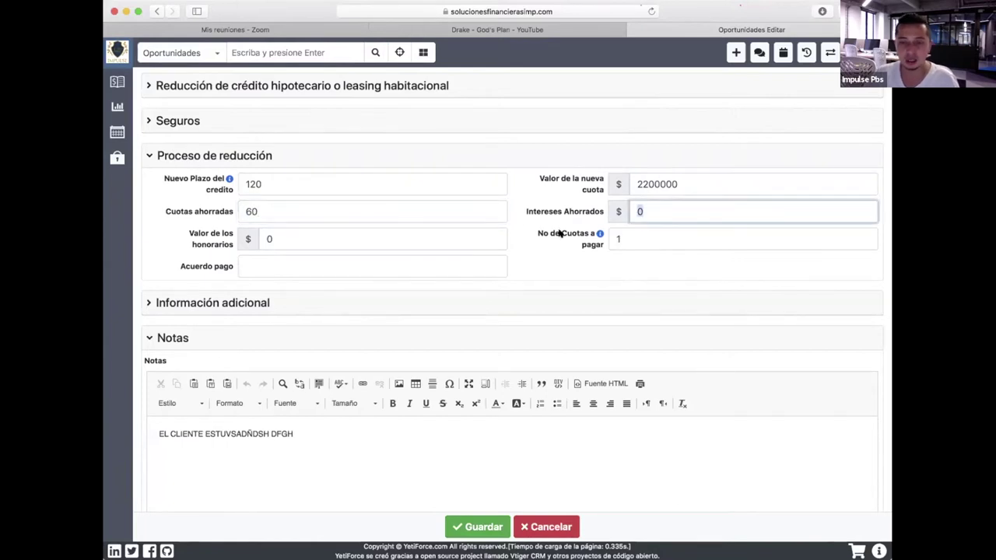
text(100)
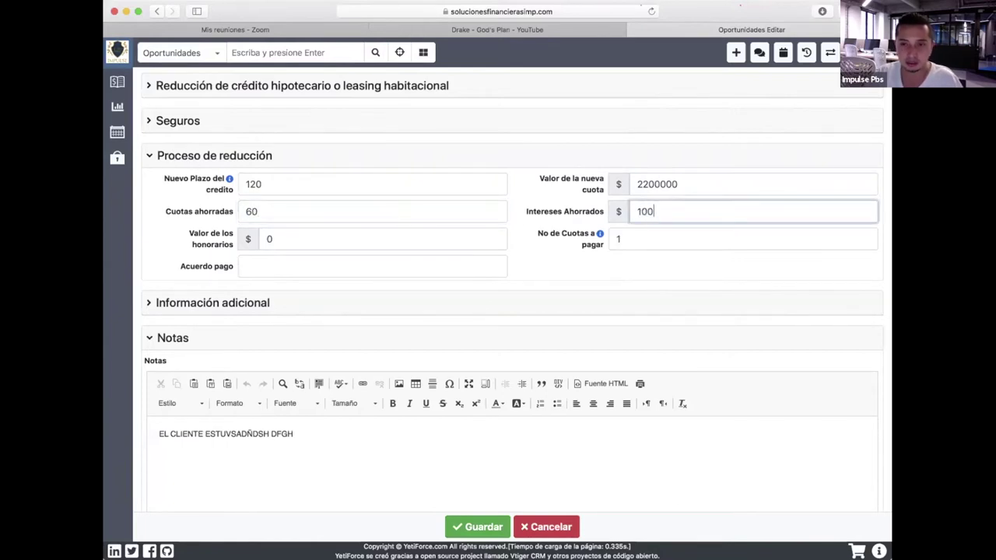
text(000000)
click(314, 243)
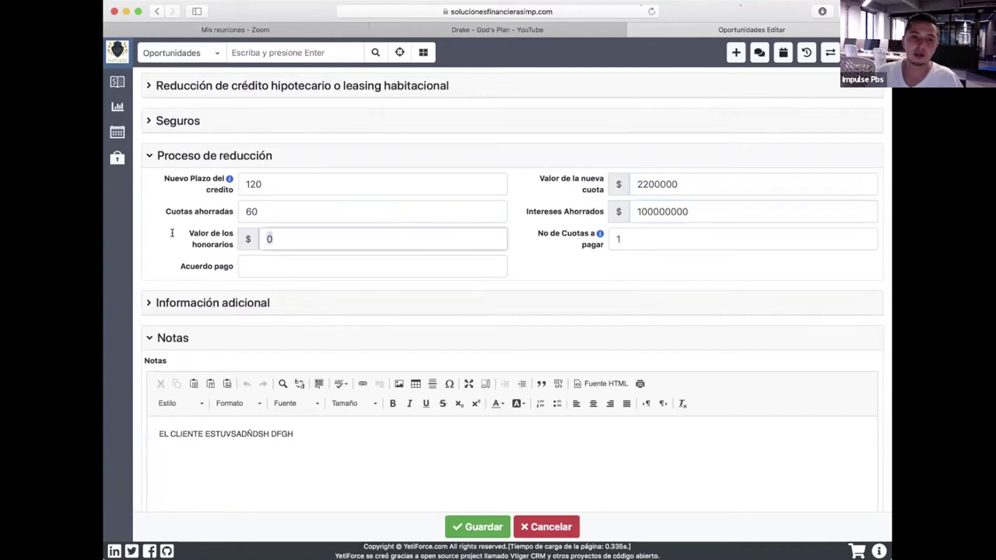
key(BackSpace)
text(5000000)
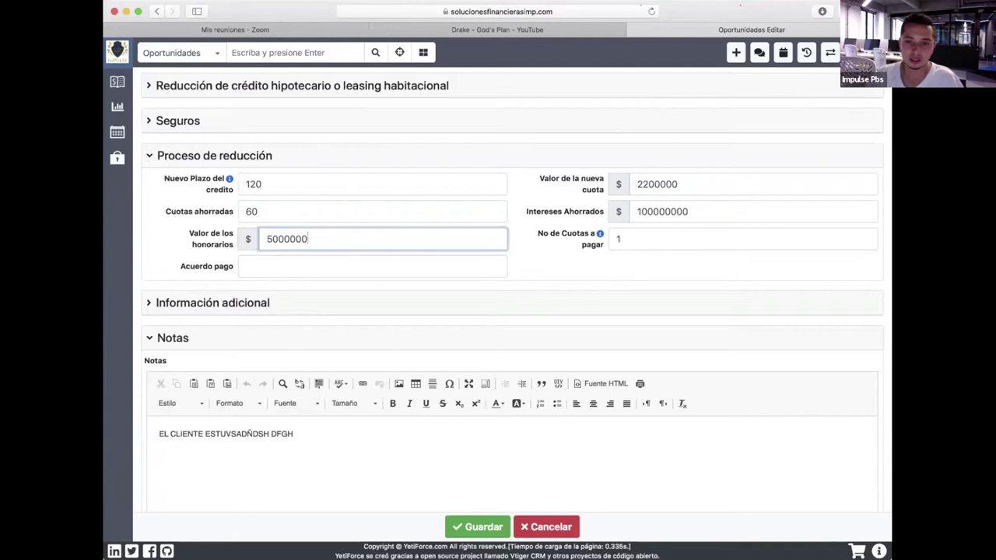
click(627, 241)
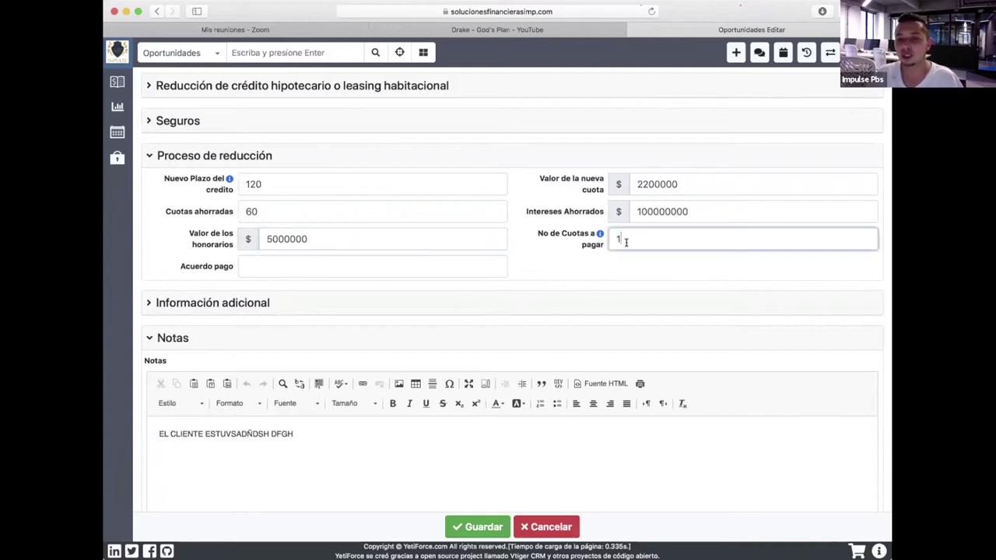
Save the edit form, keep Estado as Documentos recopilados, and reload the Resumen page.
click(494, 524)
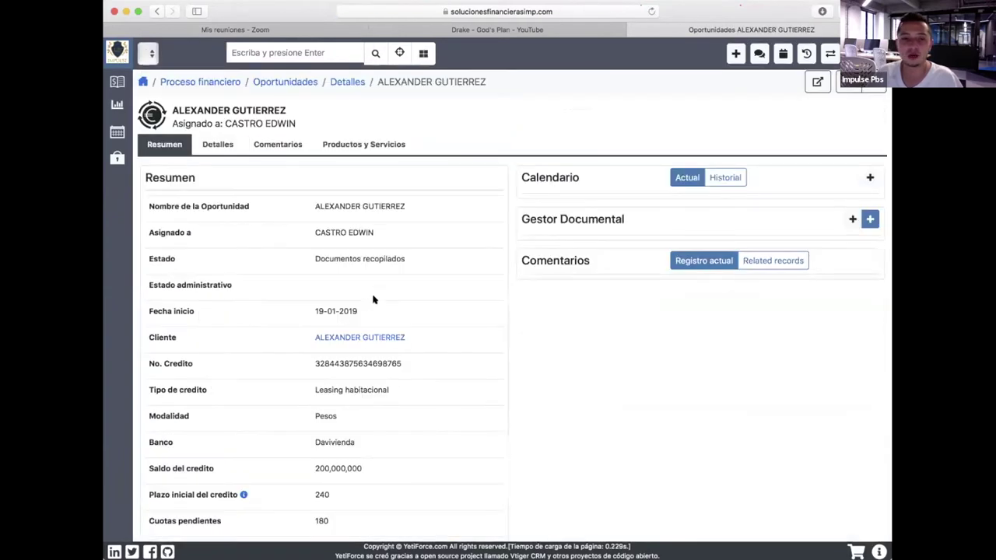
click(493, 259)
click(457, 262)
scroll(420, 355, up, 1)
scroll(420, 360, down, 2)
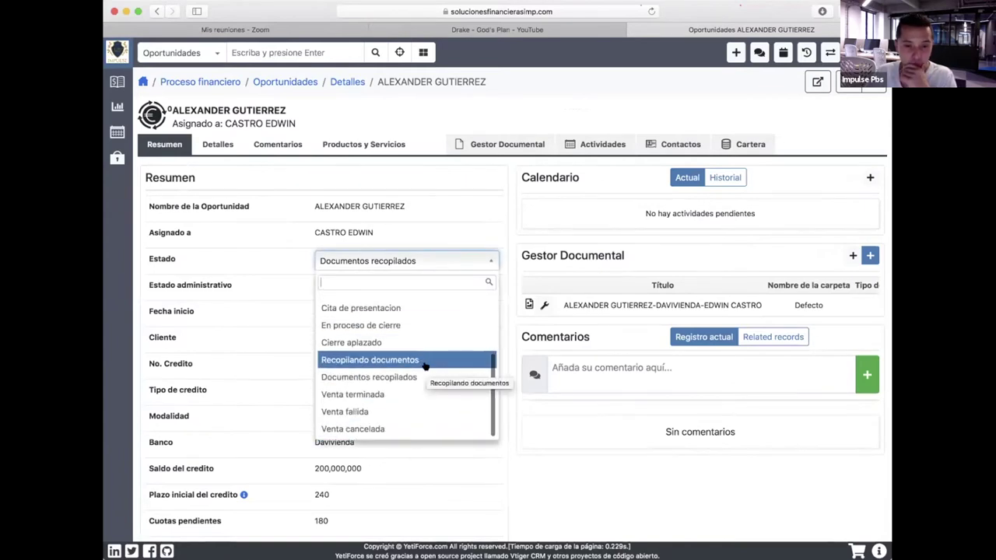
click(407, 378)
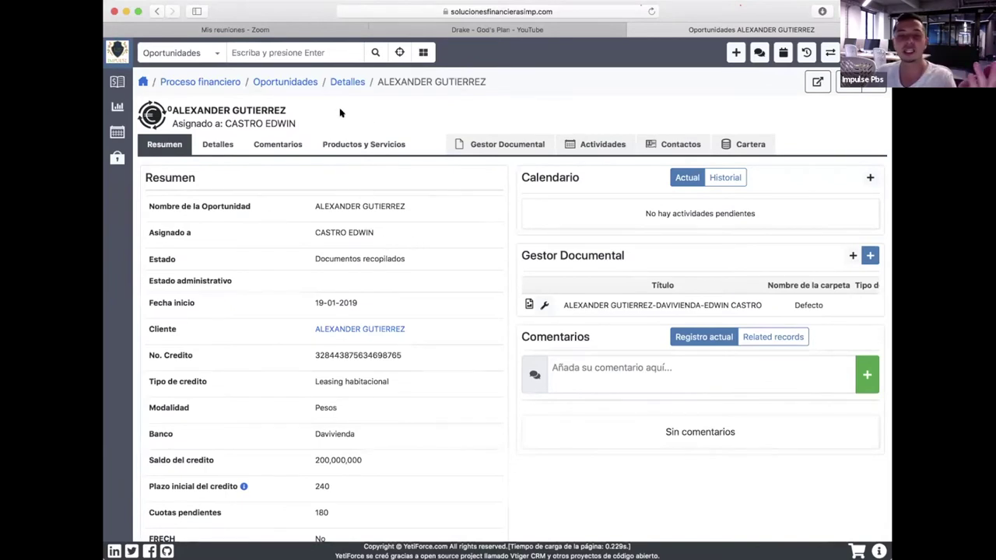
click(164, 144)
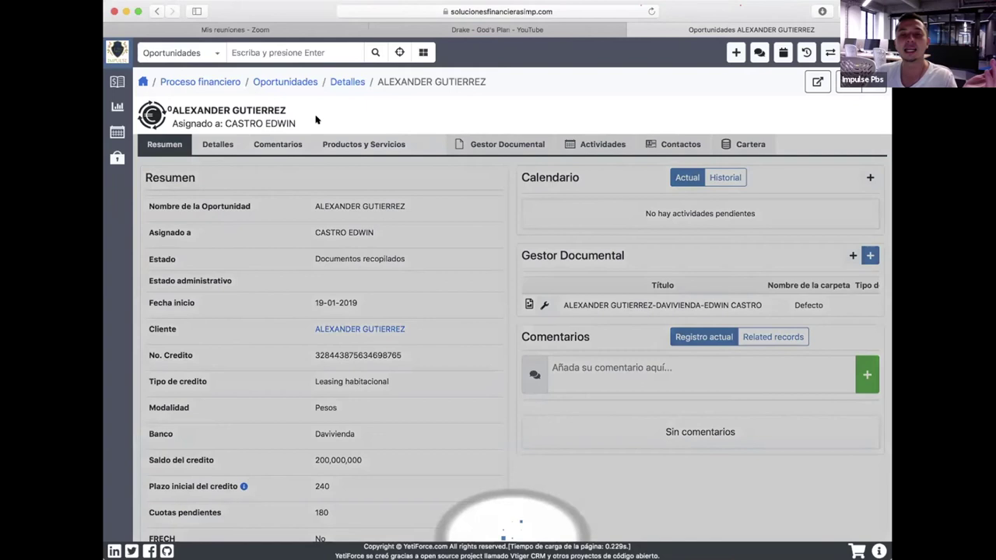
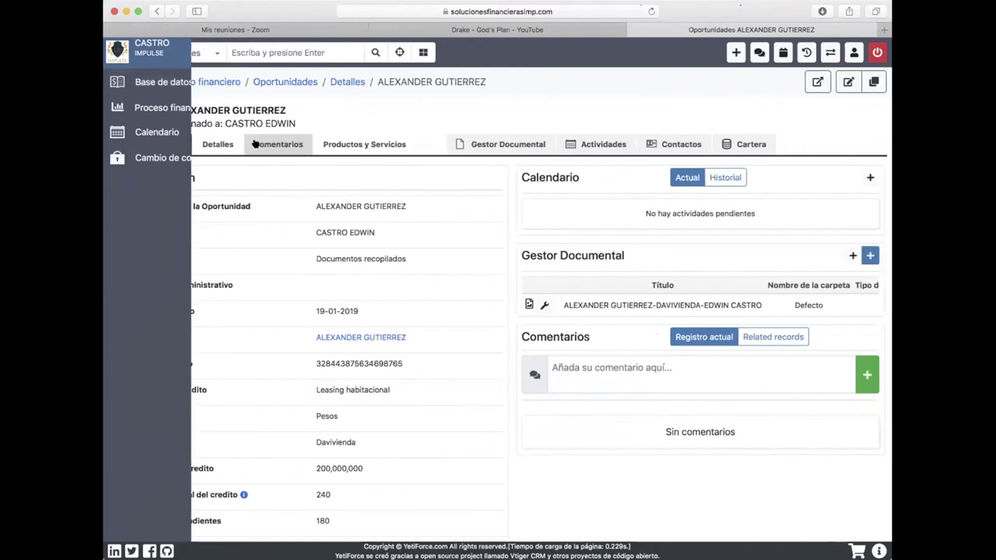
Switch the opportunity between its full details and its summary view.
click(229, 147)
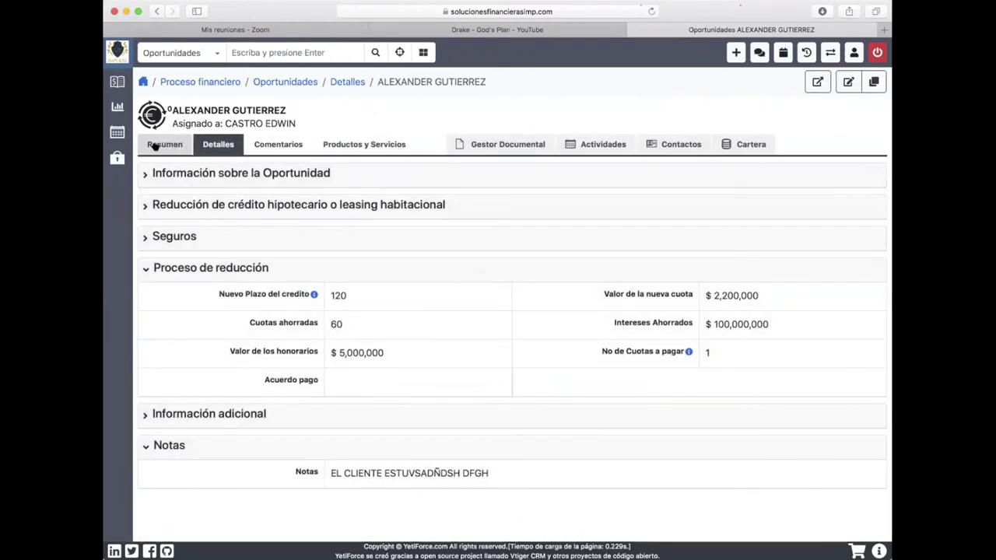
click(155, 147)
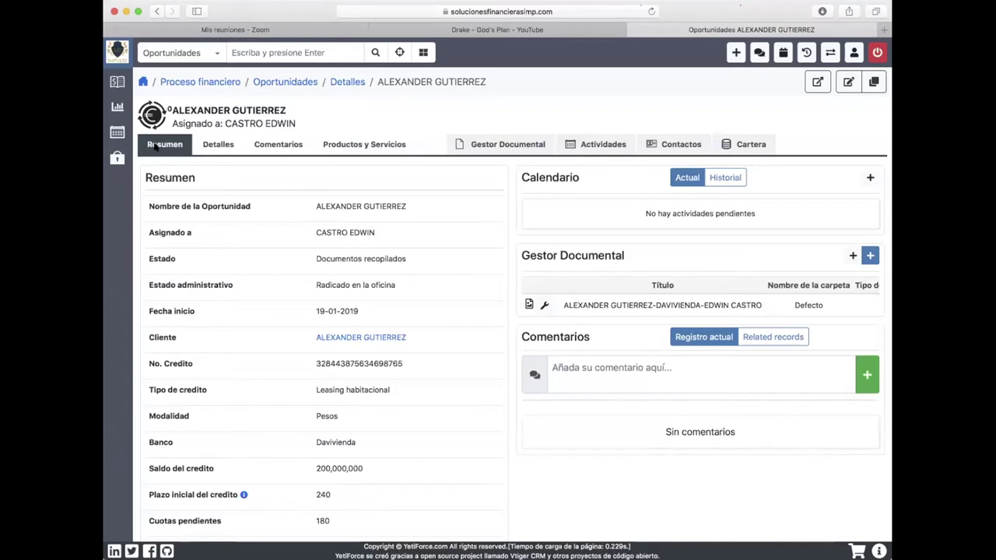
click(218, 144)
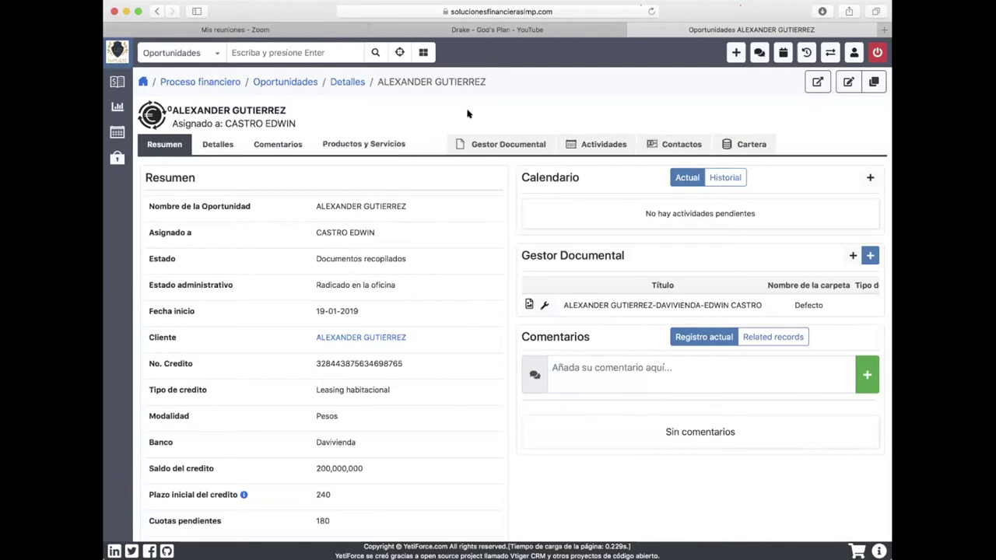
Open Proceso financiero > Mis procesos to list the opportunities under Todos los registros.
mouse_move(114, 86)
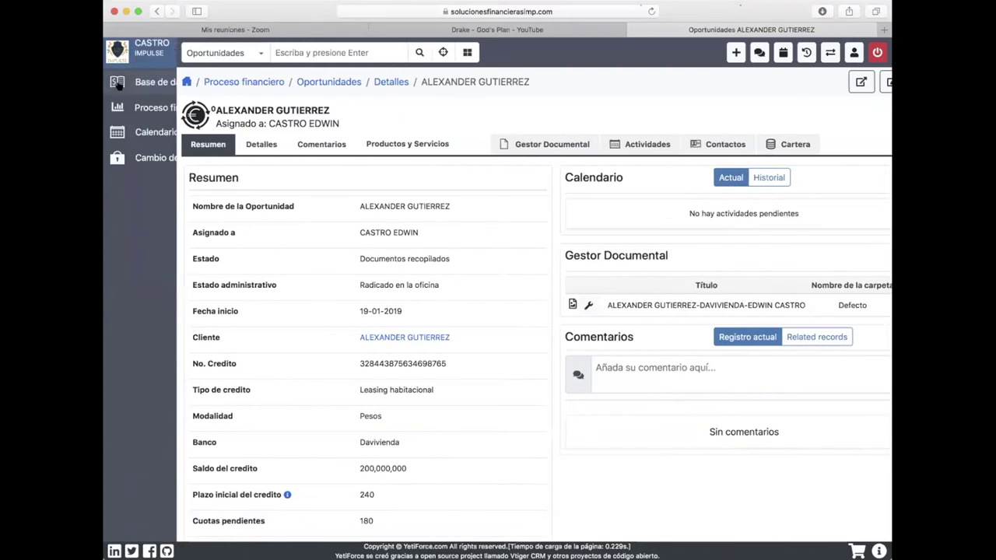
click(167, 153)
click(170, 132)
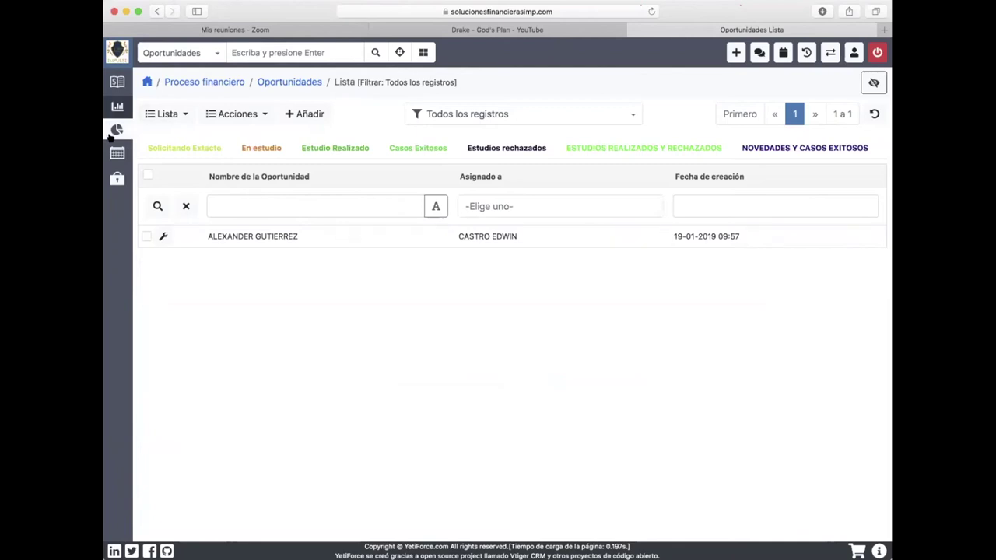
mouse_move(112, 138)
click(491, 116)
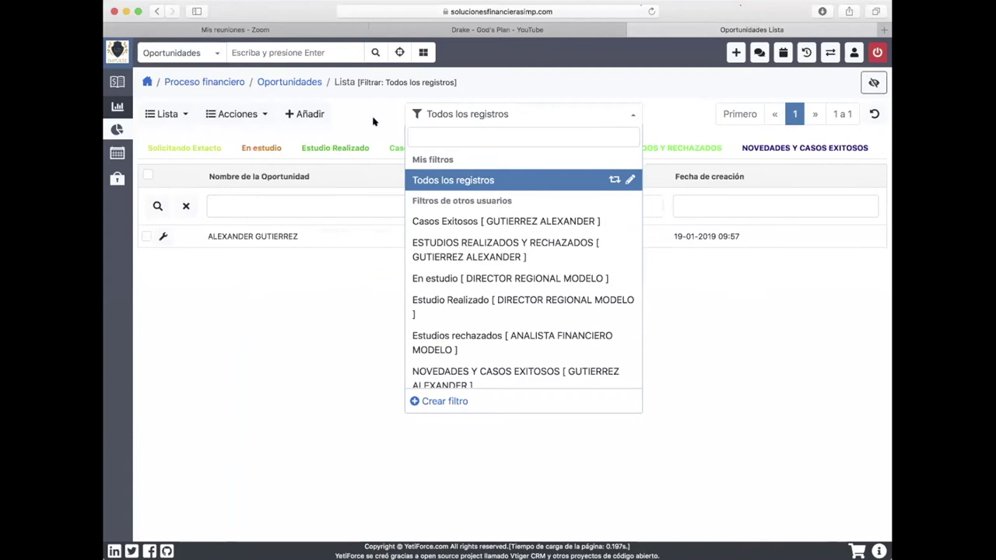
click(485, 182)
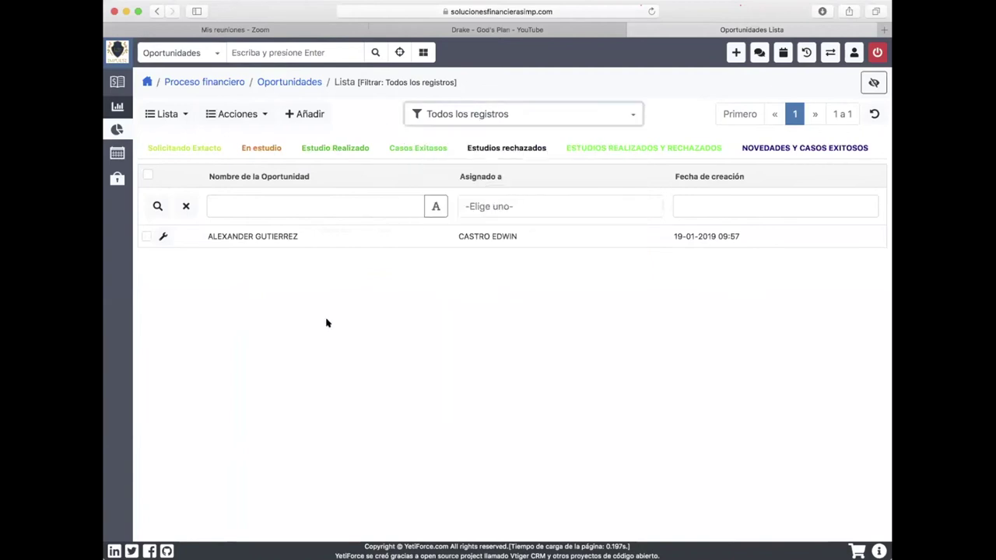
click(254, 237)
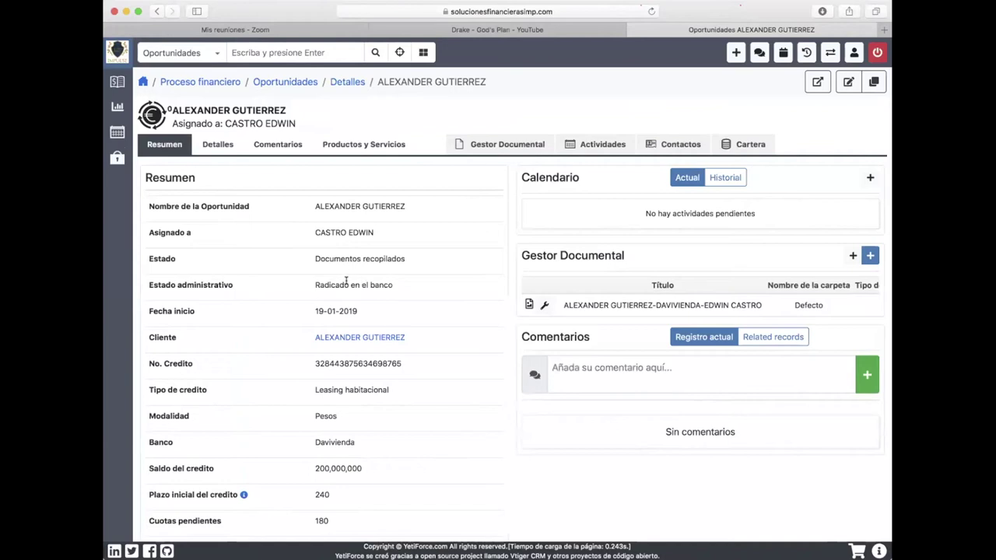
mouse_move(116, 109)
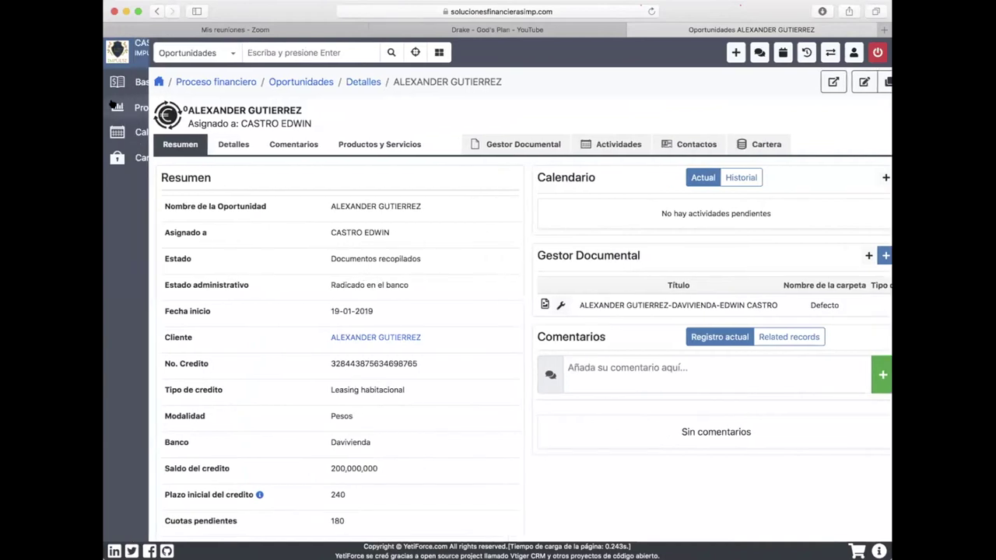
click(168, 131)
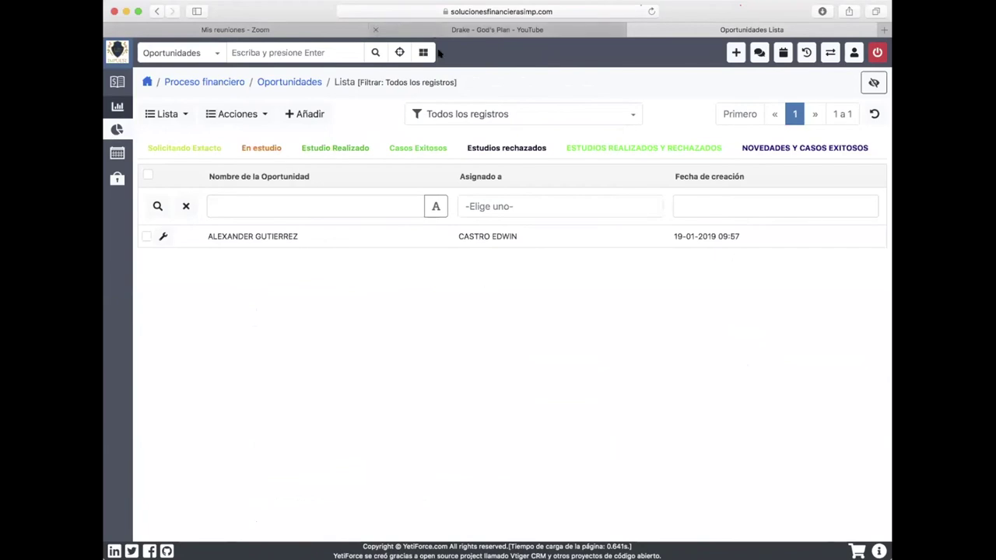
Browse the saved opportunity filters, keeping Todos los registros selected.
click(526, 111)
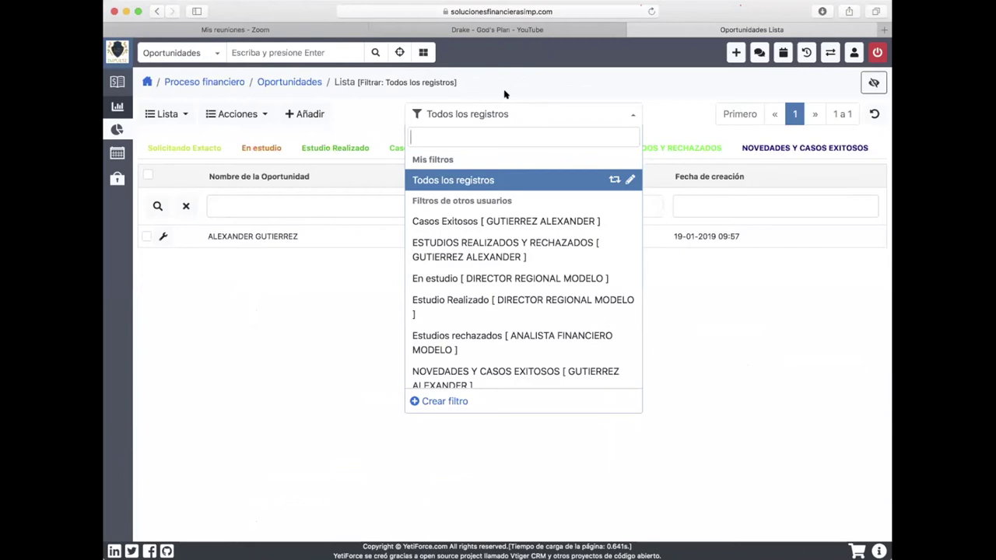
key(Down)
key(Up)
click(513, 114)
click(512, 114)
Start a new filter named 'RADICADOS EN BANCO' and go to its column choices.
click(451, 401)
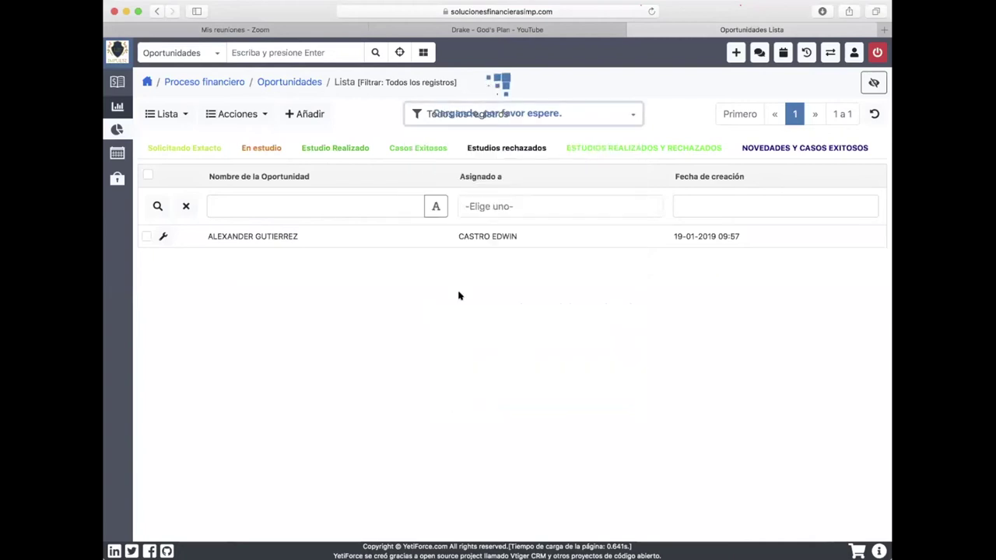
click(339, 168)
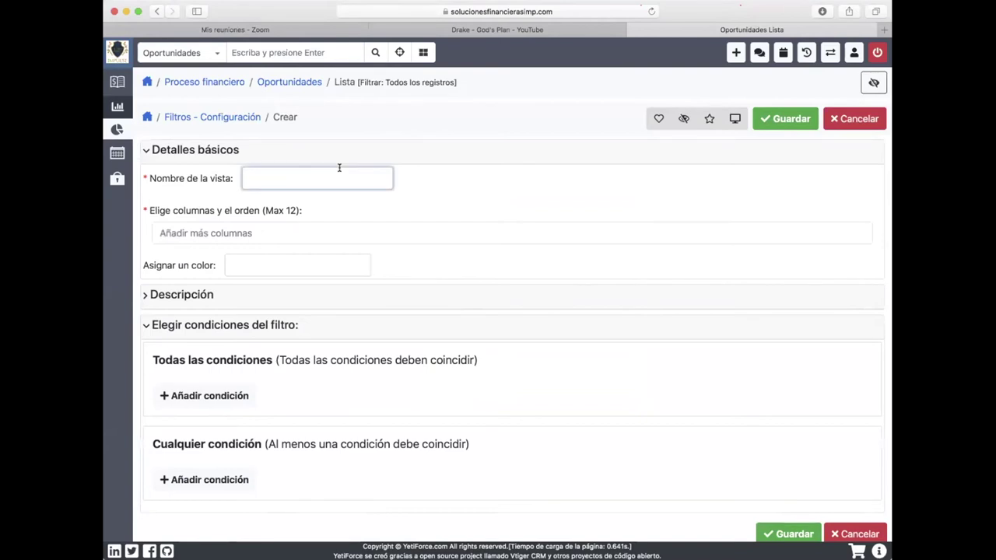
text(RADICADOS EN BANCO)
click(243, 234)
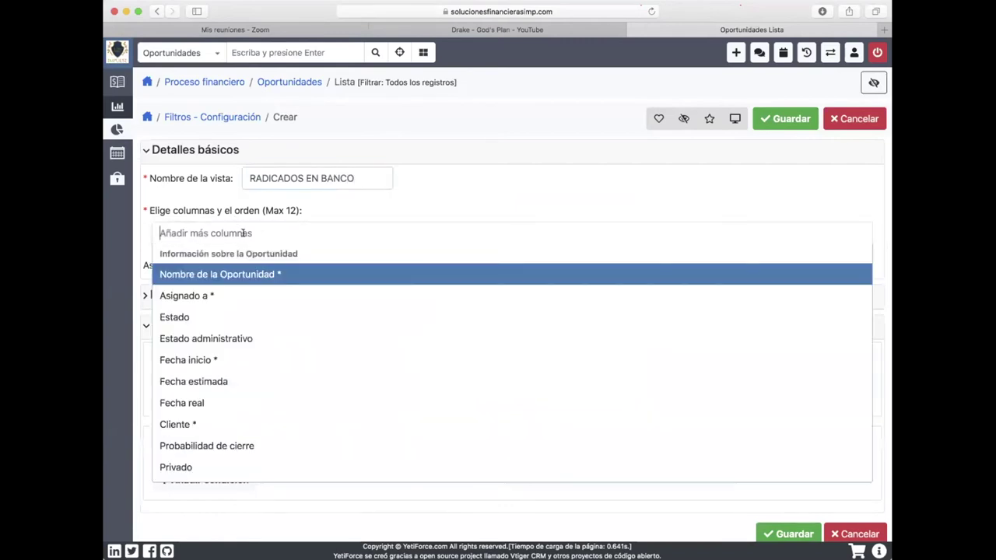
Add the Nombre de la Oportunidad, Estado and Banco columns to the filter.
click(243, 274)
click(327, 237)
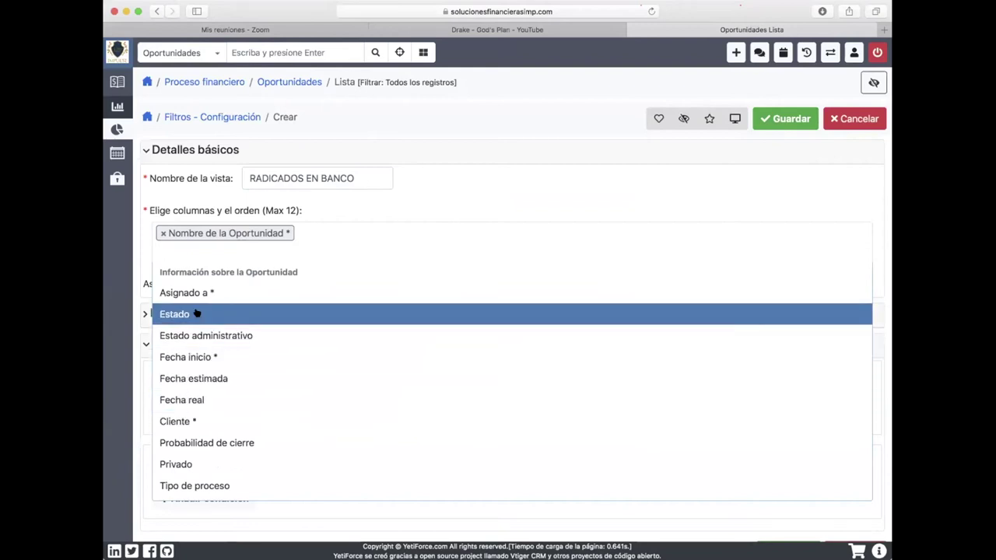
click(198, 313)
click(412, 241)
scroll(334, 420, down, 5)
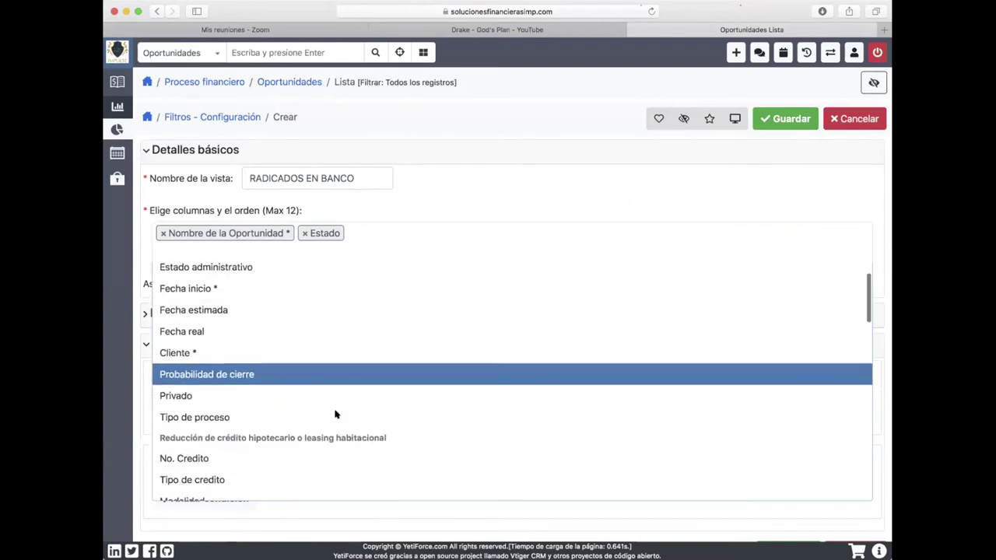
click(210, 430)
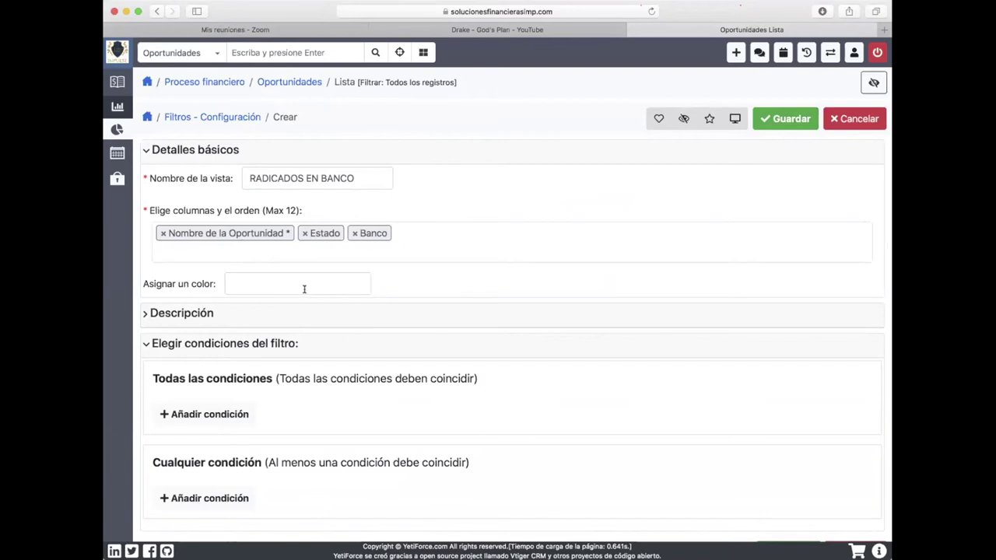
scroll(420, 345, down, 1)
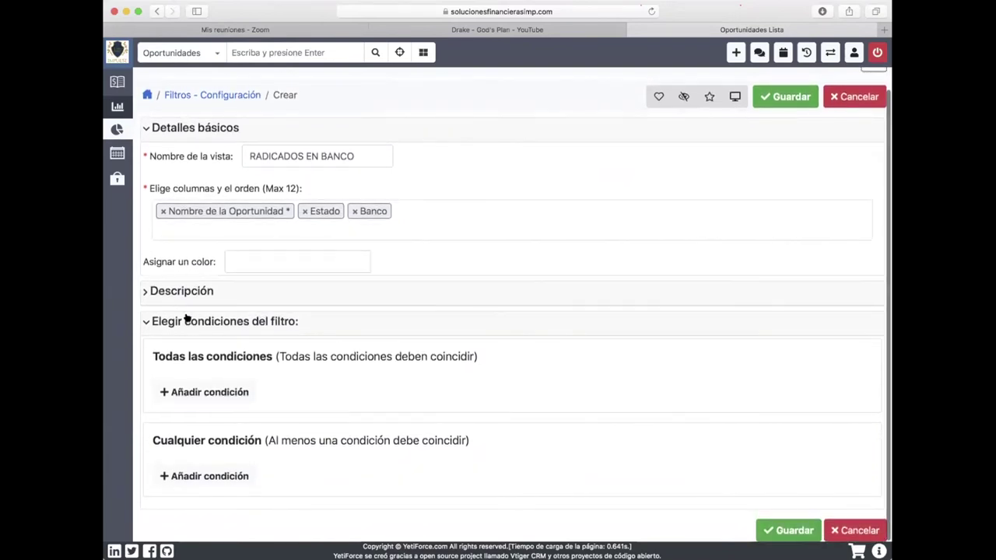
Add a required condition that checks the Estado field.
click(238, 392)
click(260, 391)
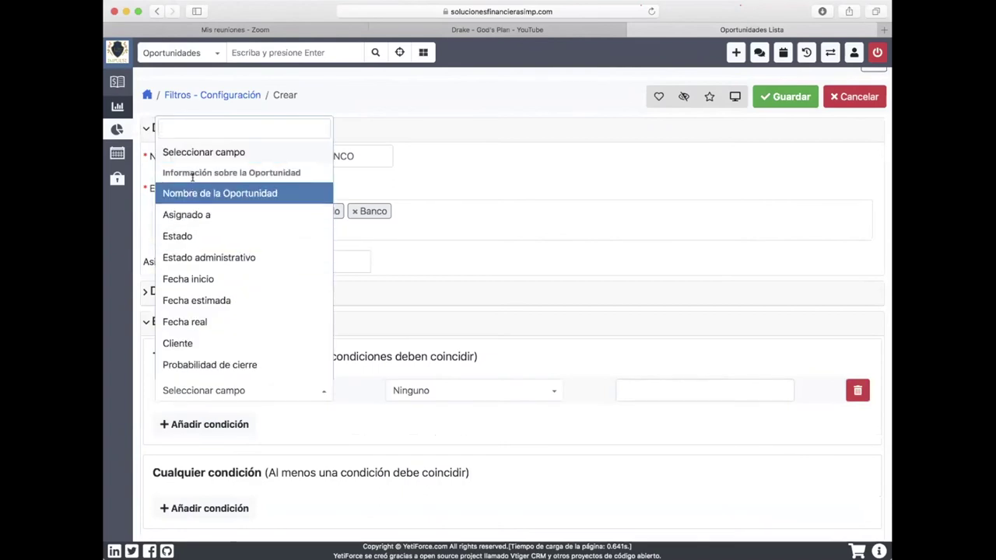
click(192, 236)
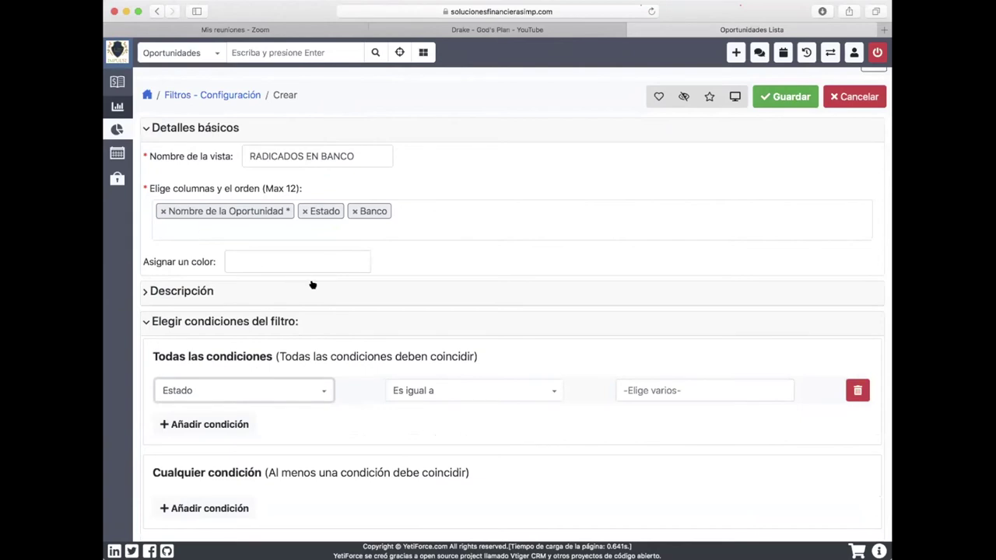
click(457, 391)
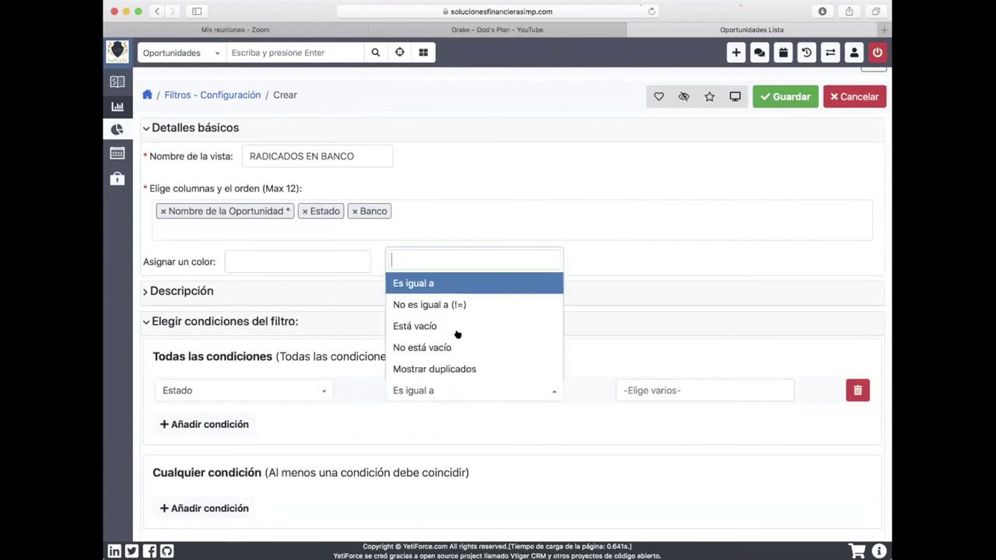
click(448, 285)
Set the condition value to Cita de presentacion instead of Solicitando extracto.
click(672, 390)
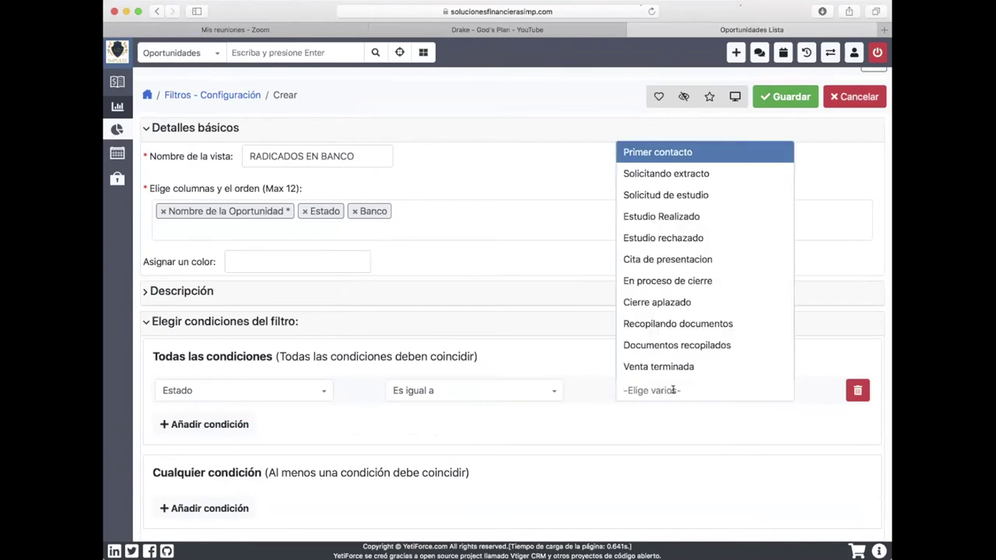
scroll(696, 287, down, 1)
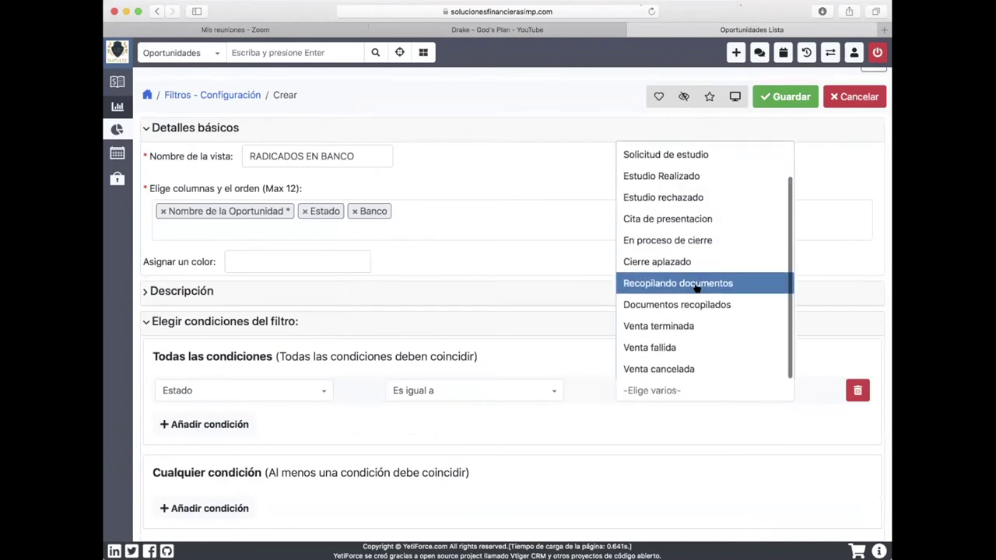
scroll(696, 287, up, 1)
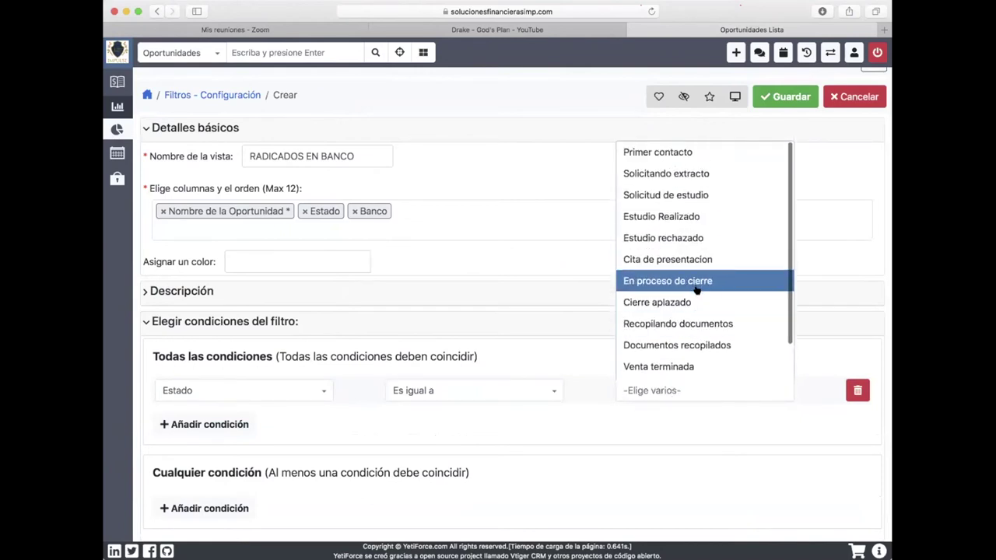
scroll(697, 287, down, 1)
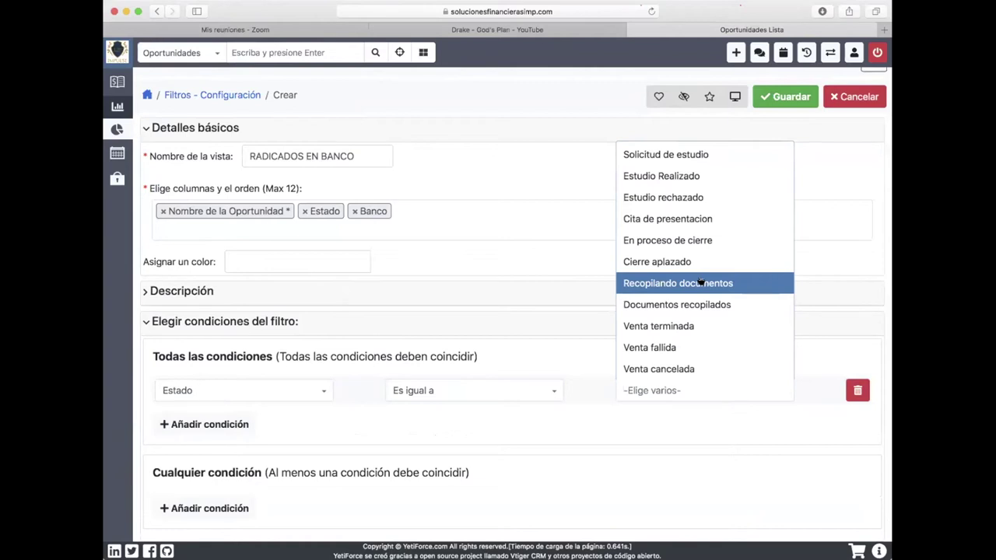
scroll(700, 283, up, 1)
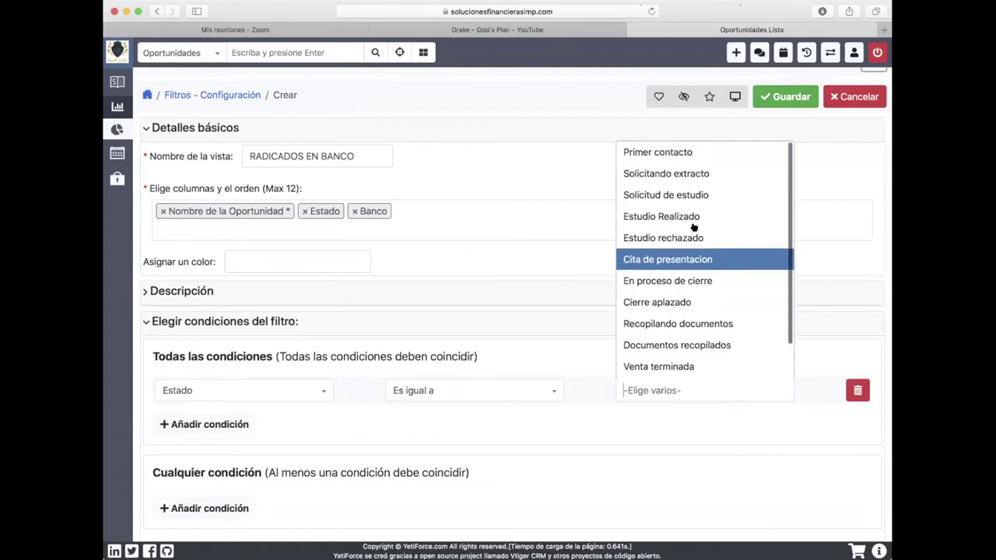
click(700, 178)
click(621, 389)
click(688, 387)
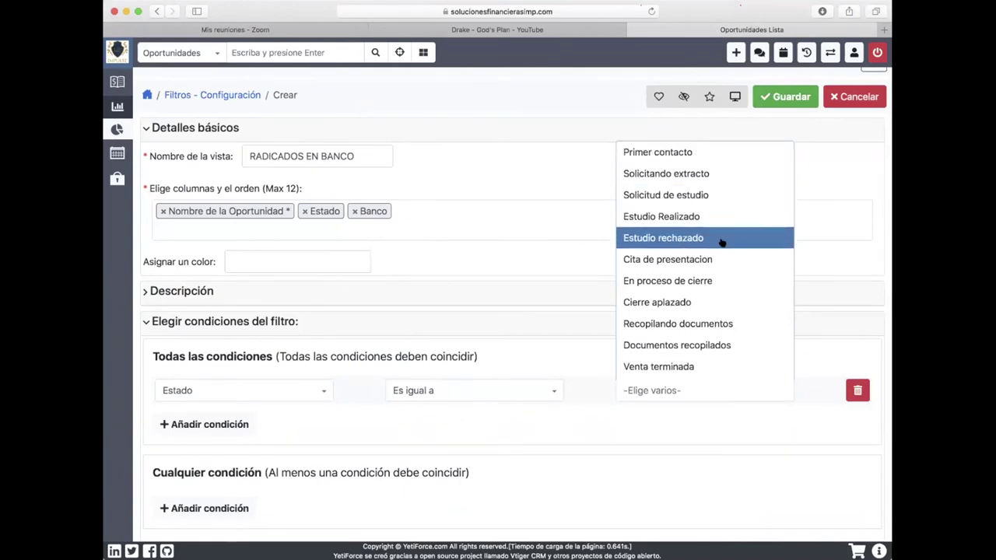
scroll(720, 246, down, 1)
scroll(711, 243, up, 1)
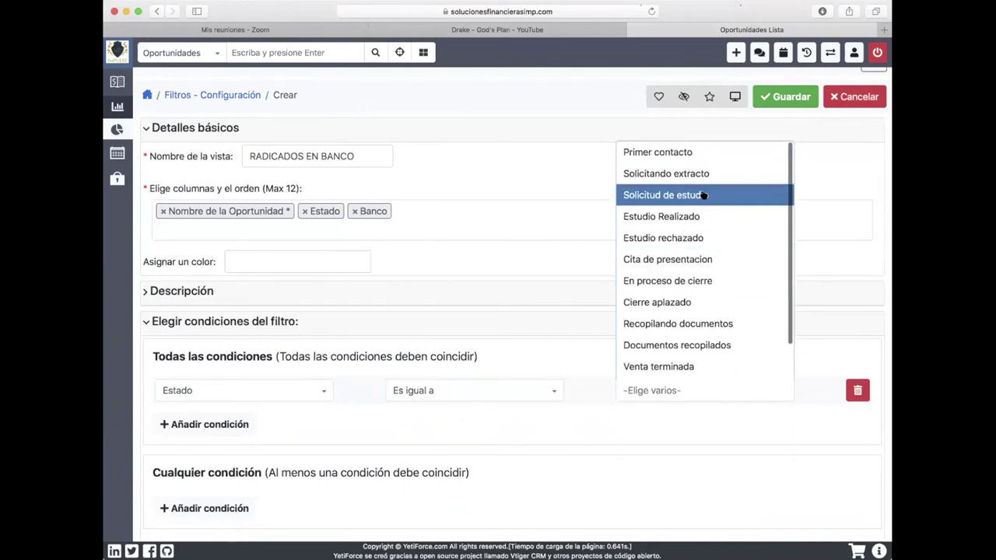
click(698, 259)
scroll(583, 283, down, 3)
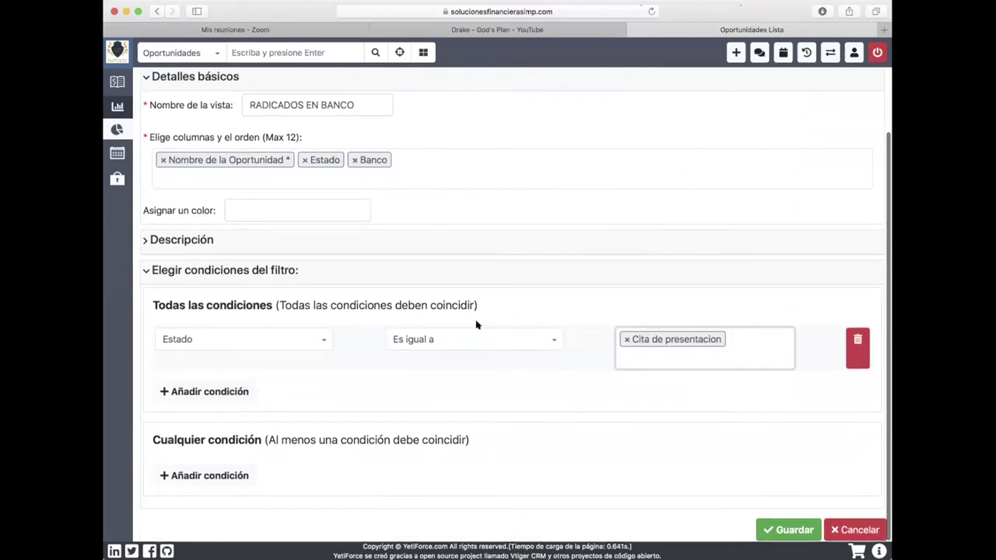
Save the RADICADOS EN BANCO filter and keep it active in the list view.
click(782, 530)
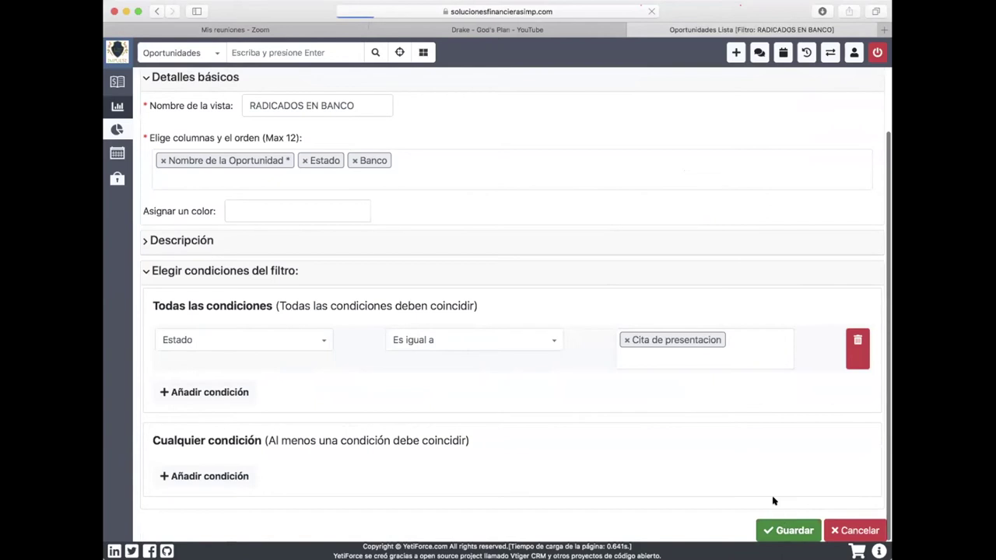
click(553, 109)
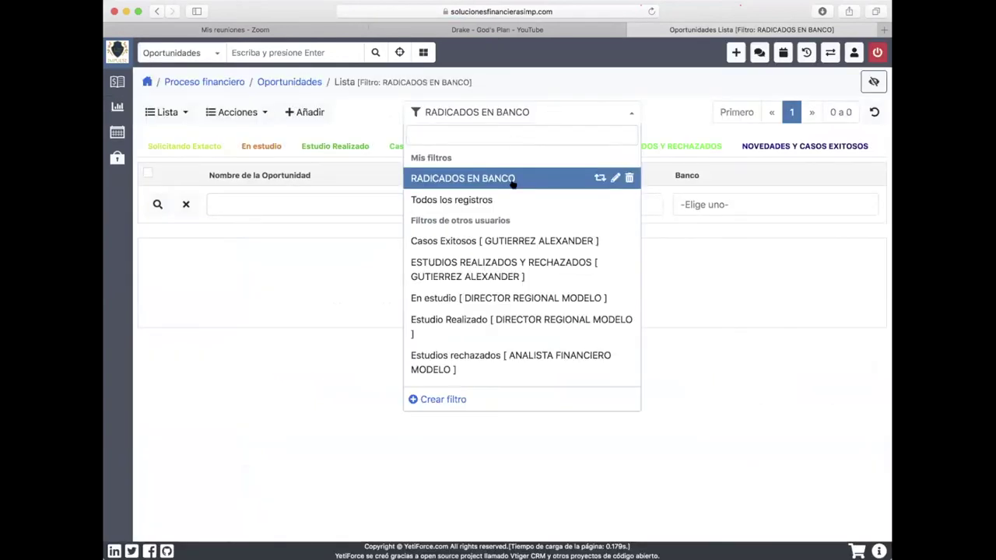
click(507, 181)
click(523, 112)
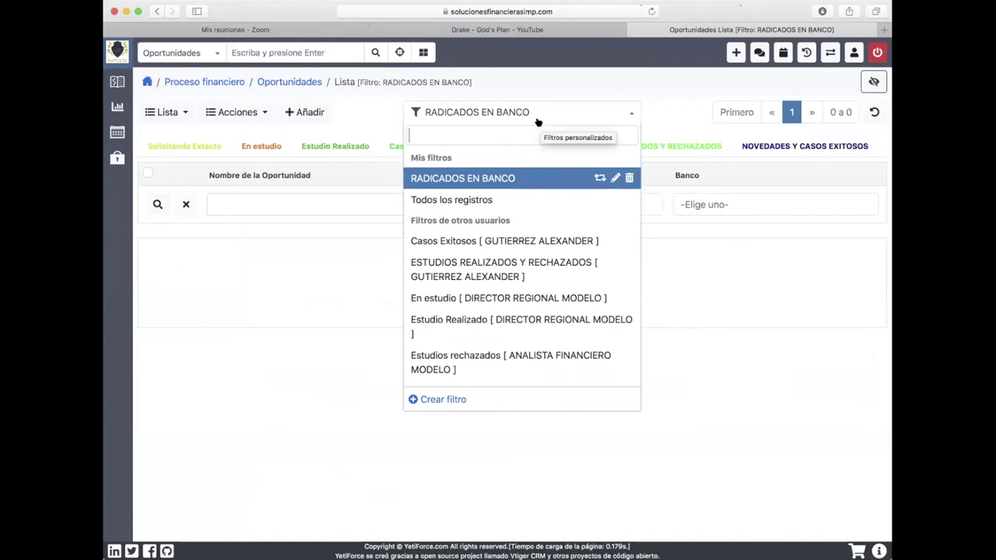
Switch the list from Solicitando Exacto to Todos los registros and open the single opportunity.
click(509, 180)
click(204, 146)
click(496, 113)
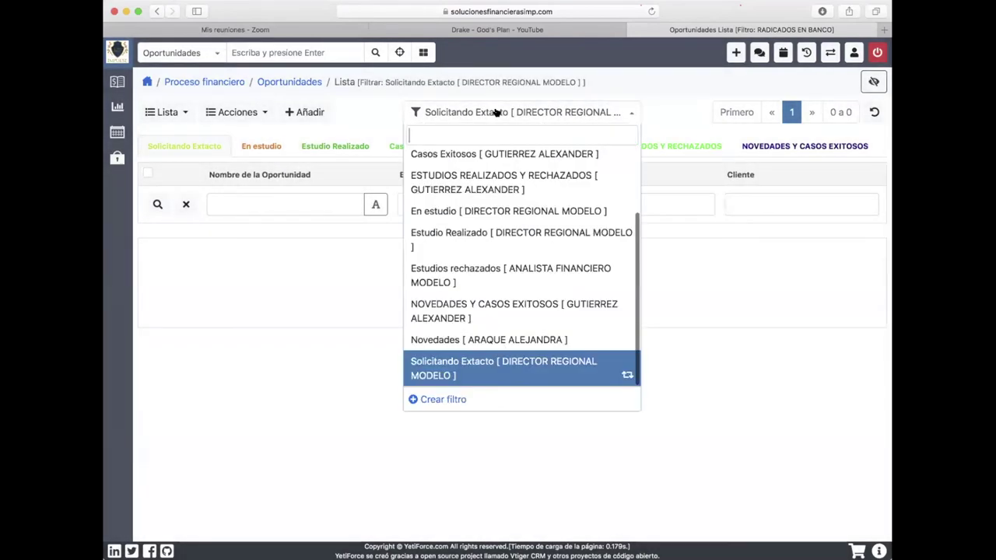
scroll(495, 180, up, 3)
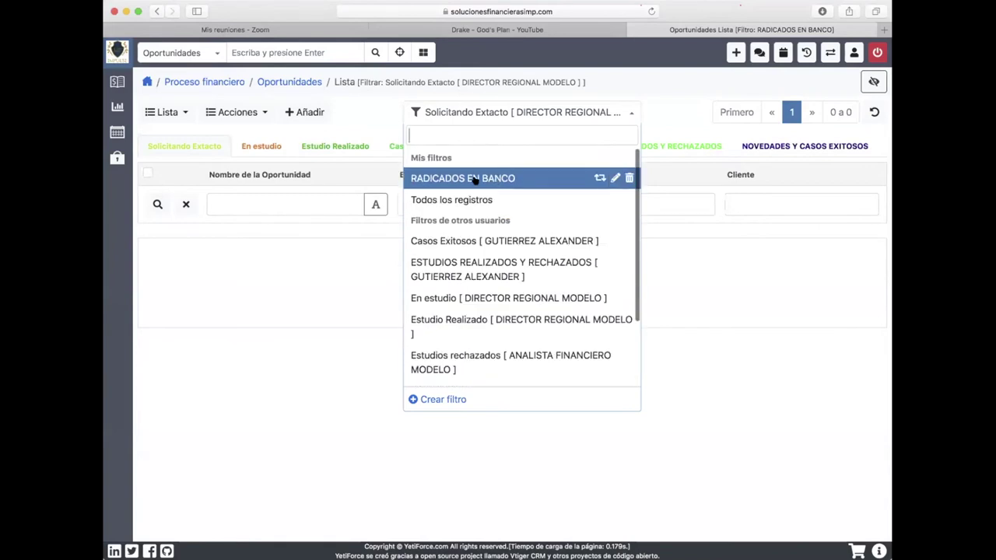
click(482, 201)
click(268, 236)
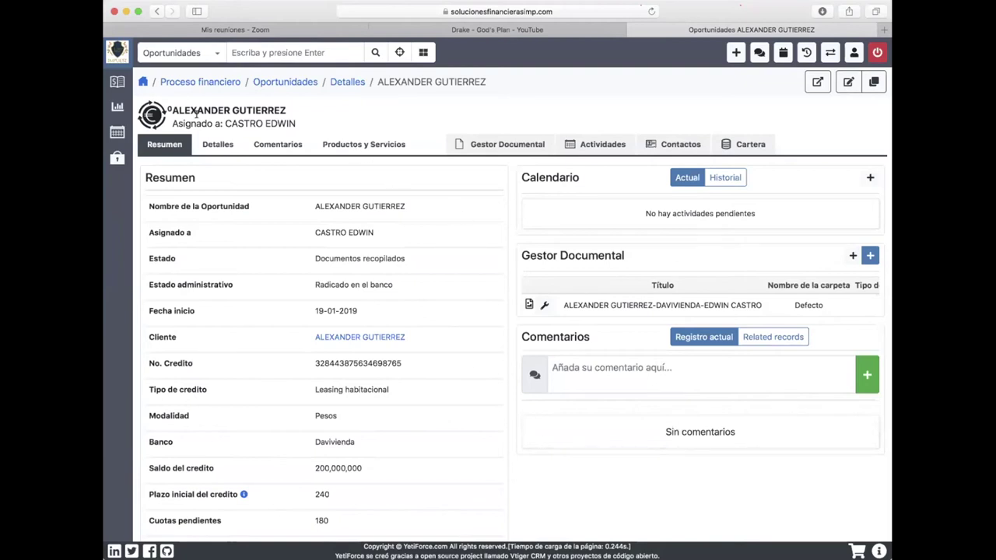
Pass through the Mis procesos list to Página inicial, showing the opportunity as Novedades.
click(129, 83)
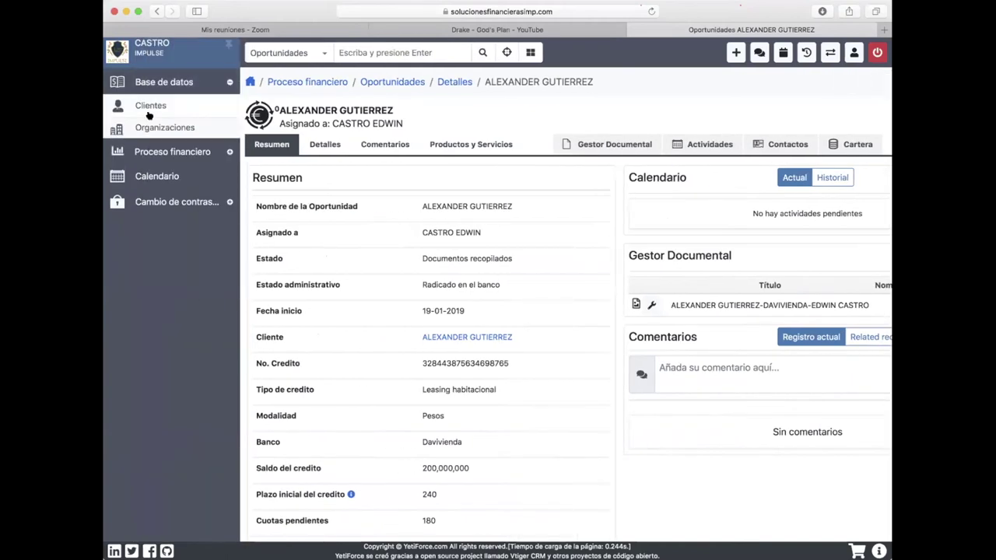
click(159, 154)
click(170, 132)
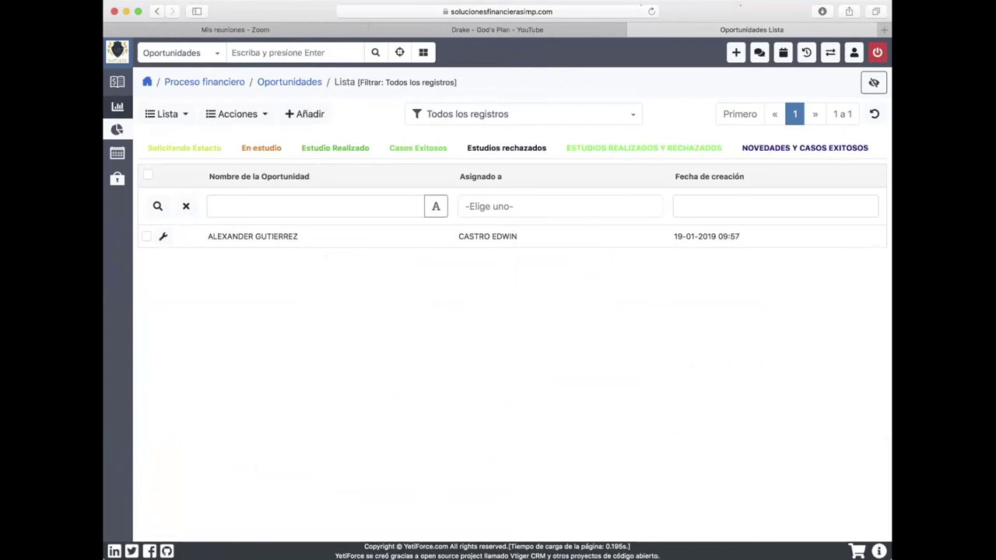
mouse_move(110, 60)
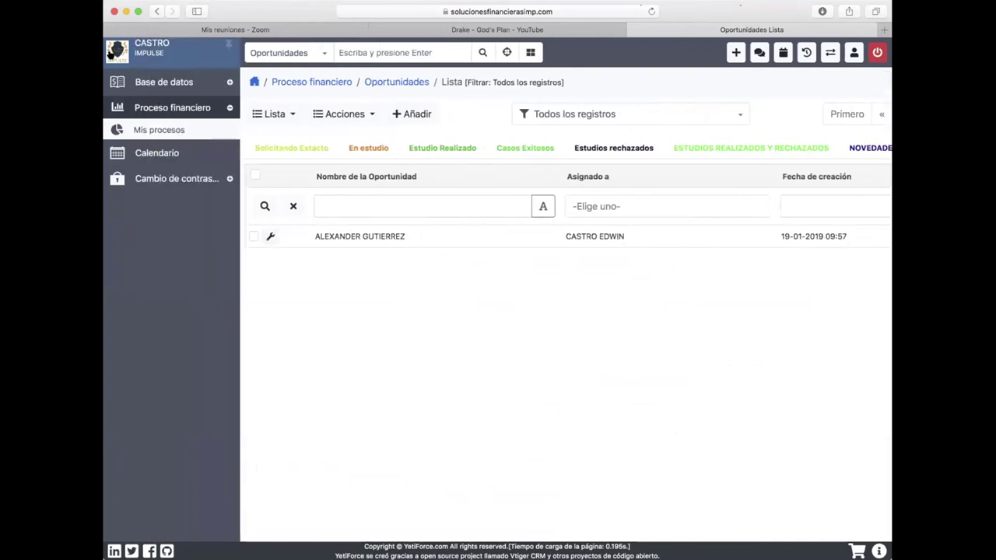
click(111, 54)
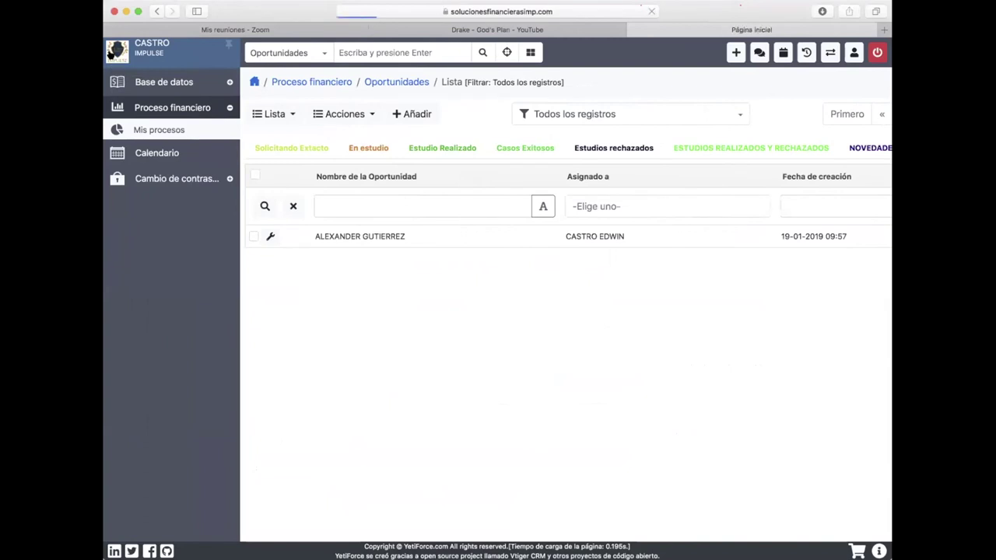
mouse_move(111, 53)
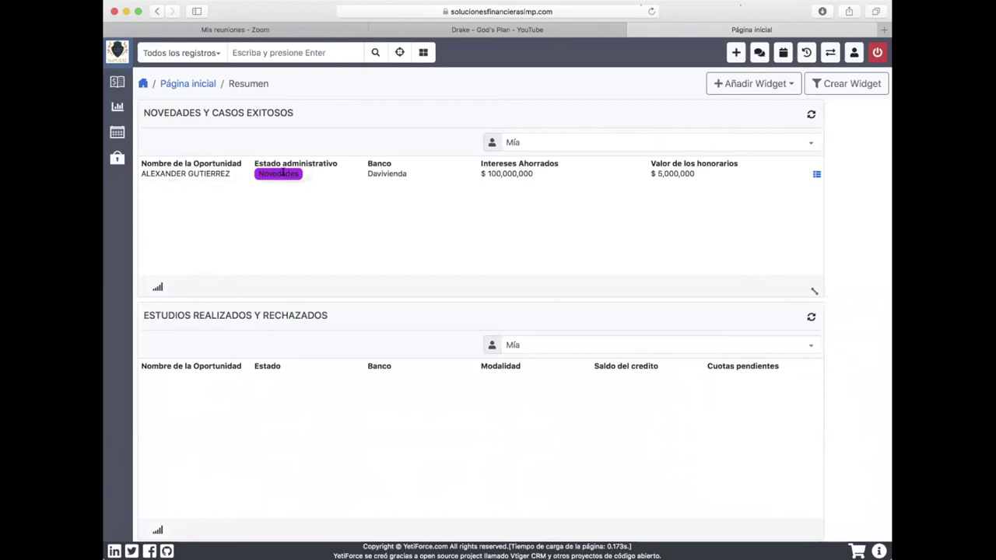
Open the opportunity from the home widget and scroll its Resumen, showing Estado administrativo Novedades.
click(816, 173)
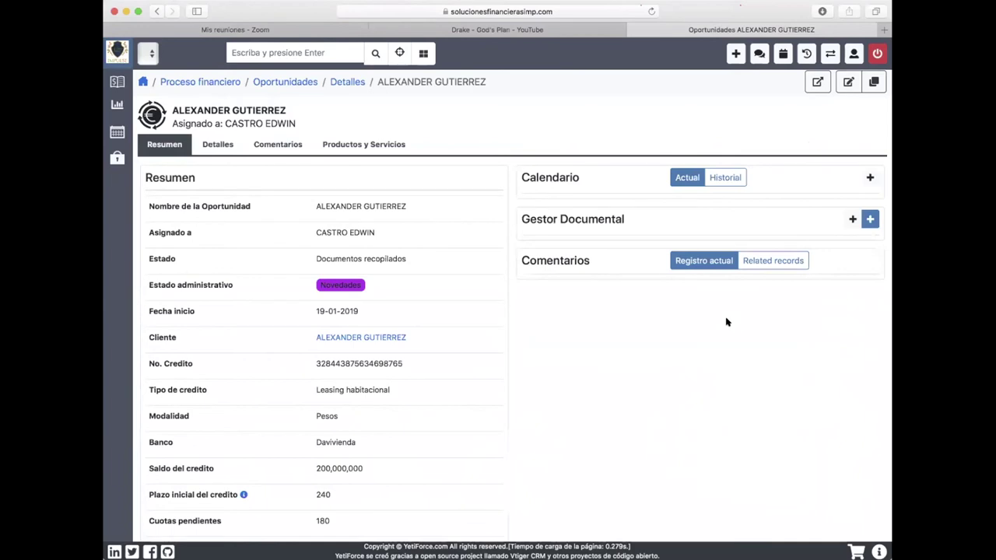
scroll(726, 321, down, 5)
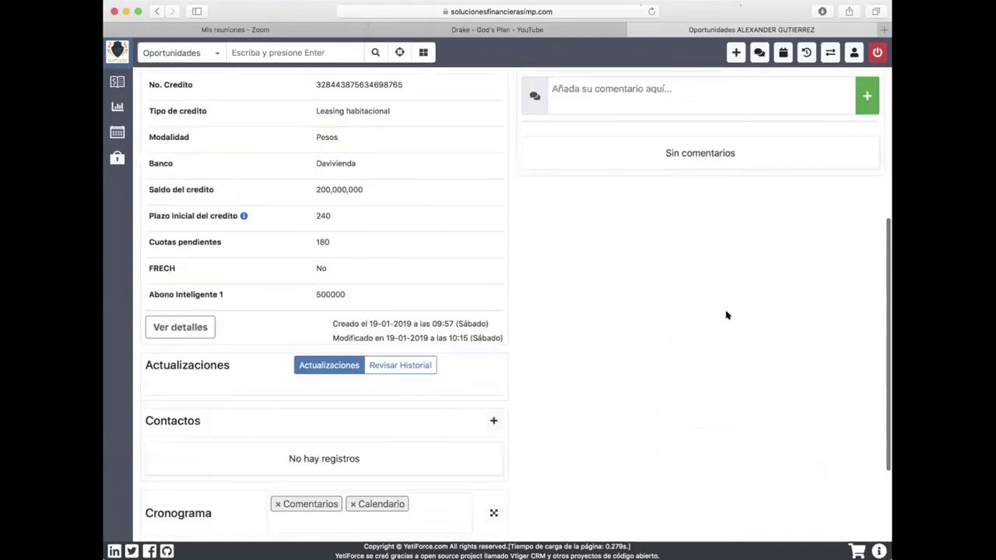
scroll(727, 314, up, 5)
scroll(740, 265, down, 2)
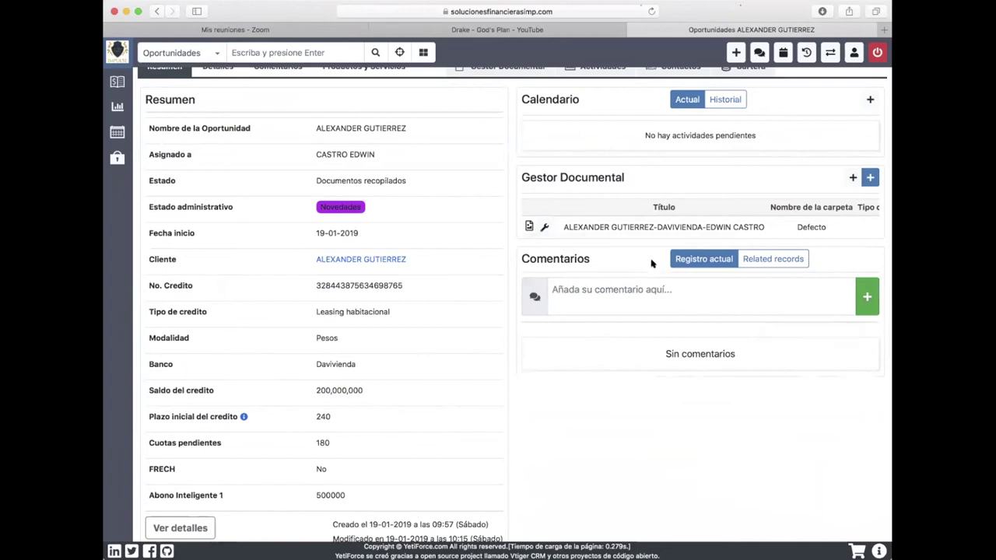
scroll(652, 265, up, 2)
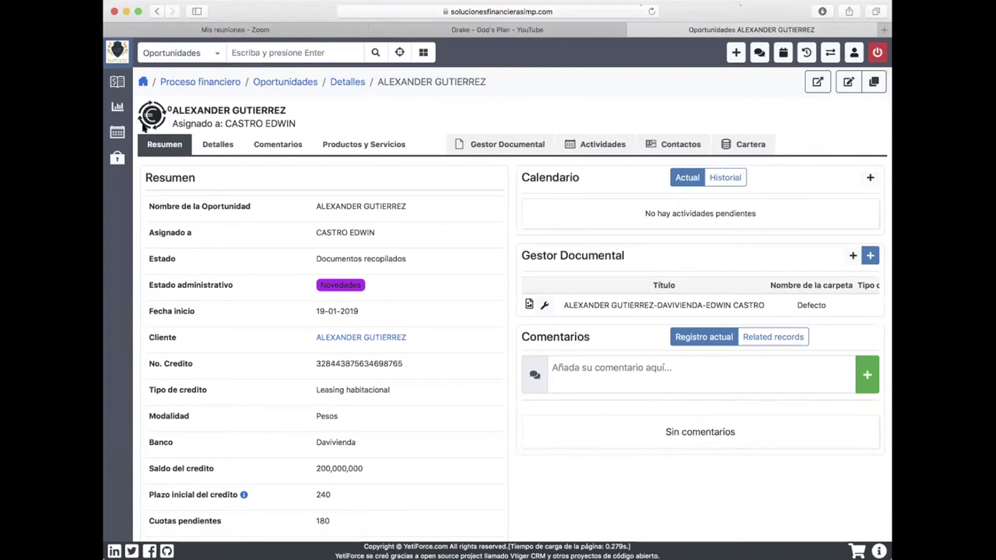
Change Estado administrativo to Caso exitoso, then confirm the home widget lists the opportunity that way.
mouse_move(115, 83)
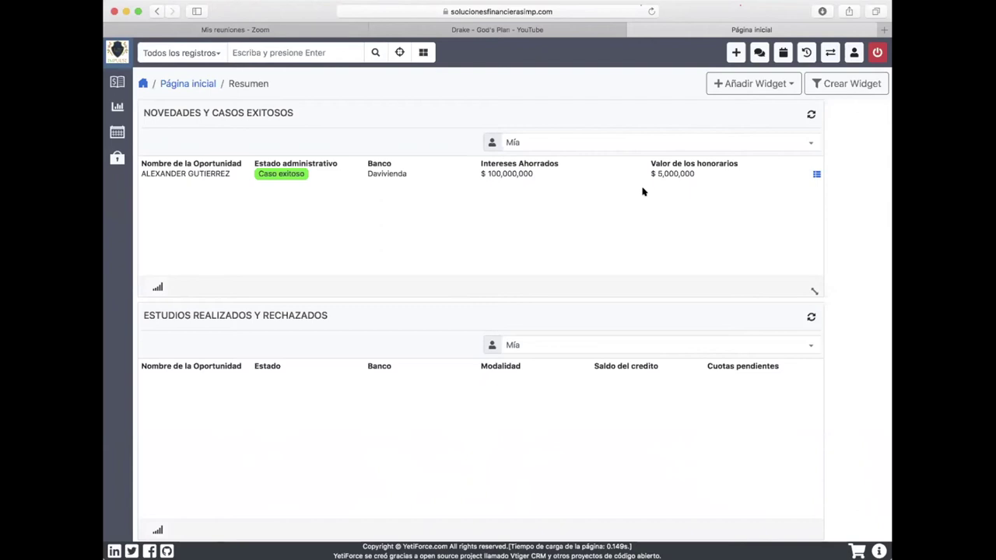
Open Proceso financiero > Mis procesos to list the opportunities.
mouse_move(115, 109)
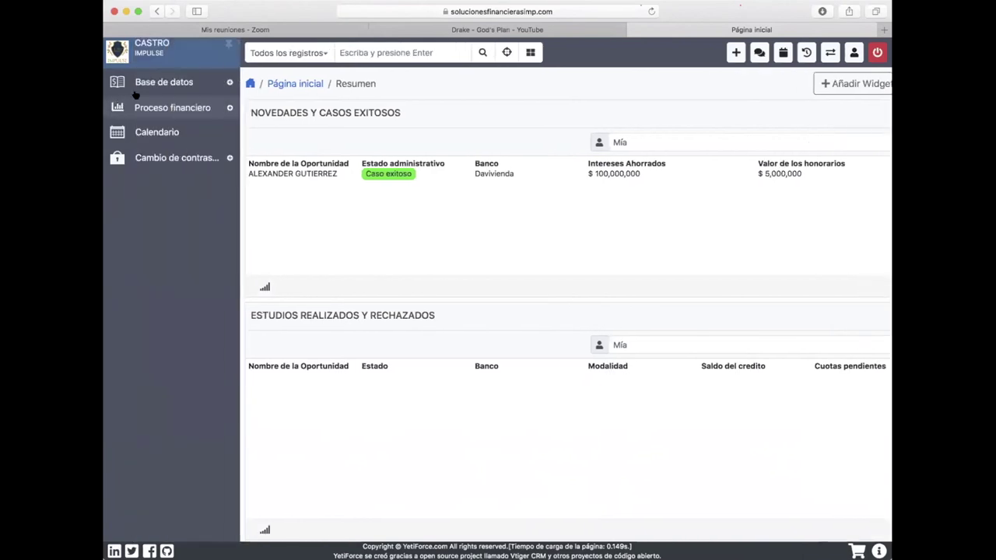
click(171, 109)
click(176, 130)
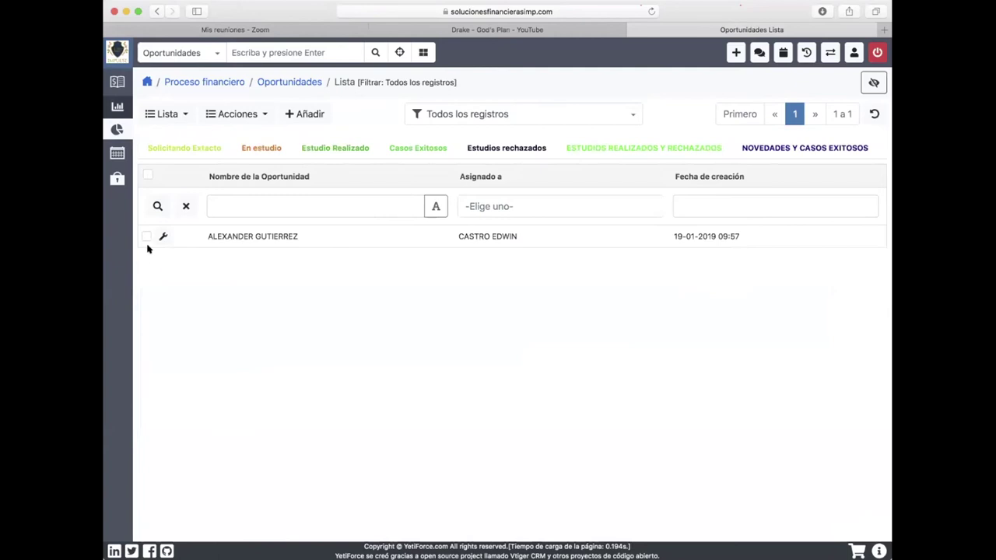
Select the opportunity row, close Acciones unused, and reload Mis procesos.
click(146, 236)
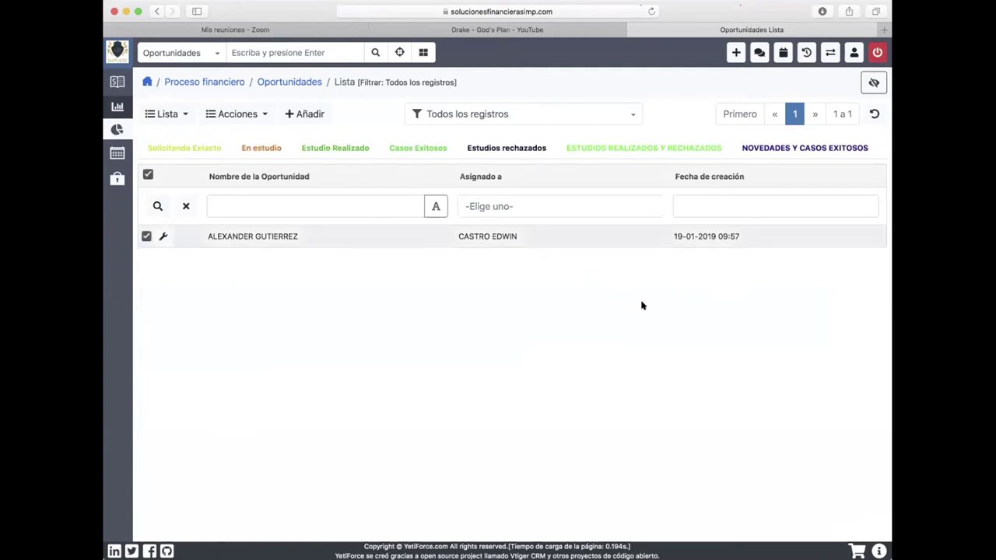
click(236, 114)
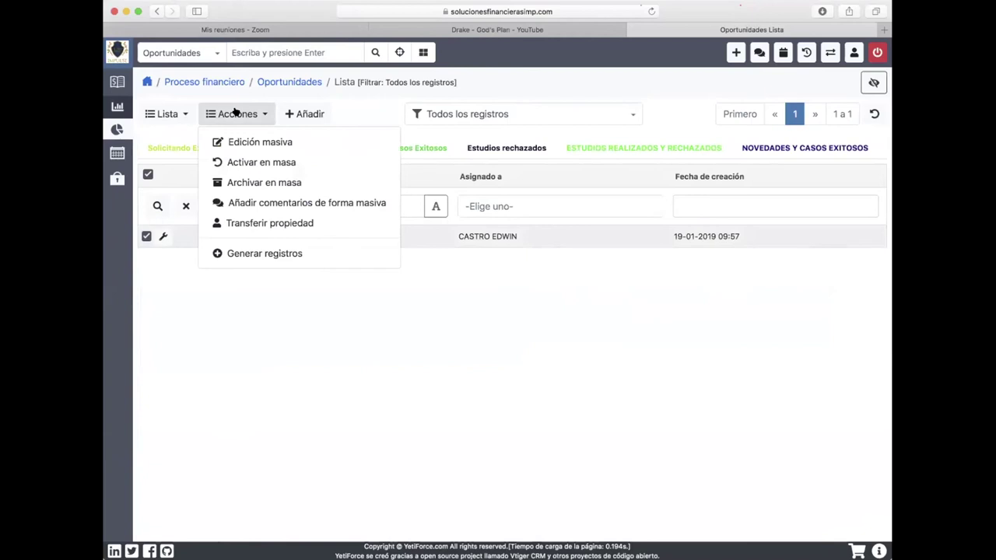
click(264, 333)
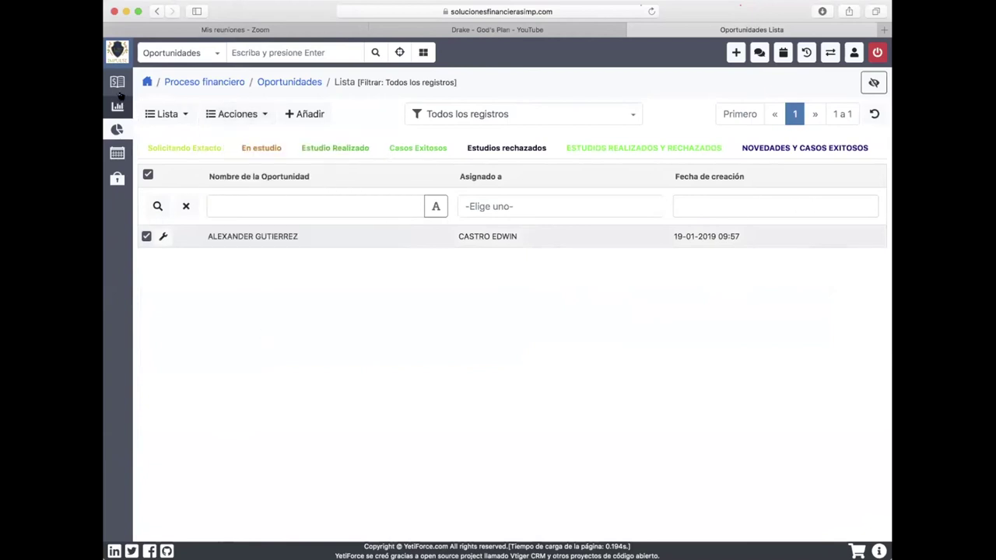
mouse_move(111, 129)
click(171, 132)
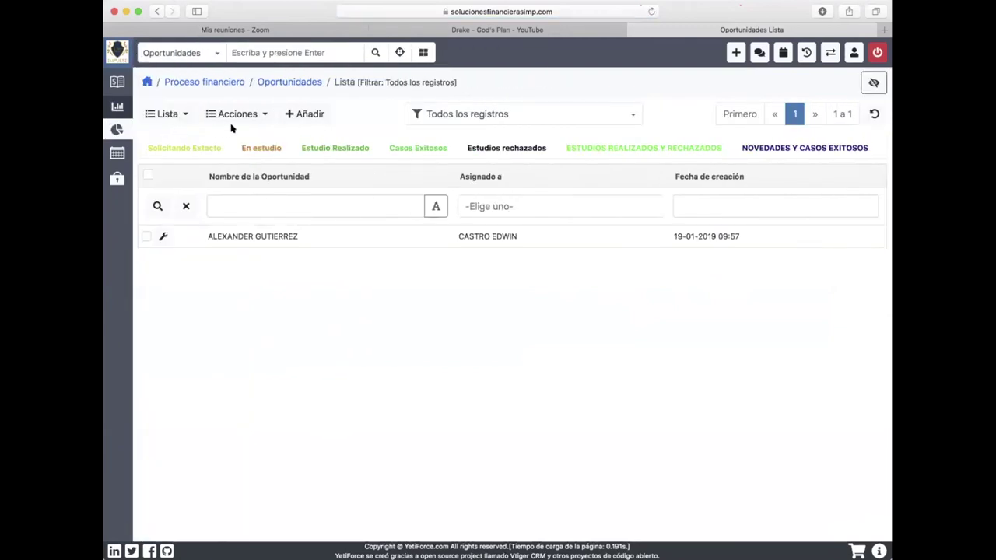
Return to Página inicial, where the widget lists the opportunity as Caso exitoso with Davivienda.
click(118, 53)
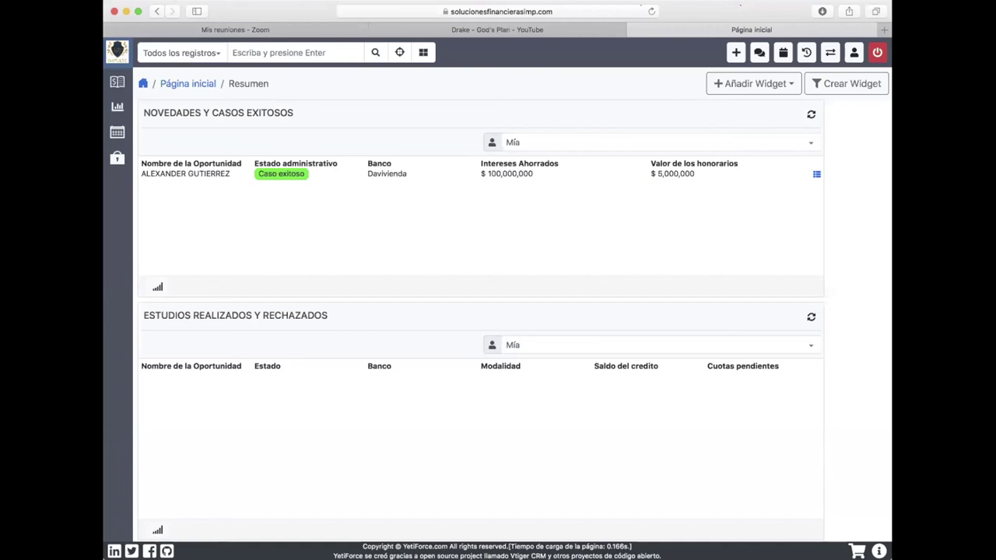
click(815, 175)
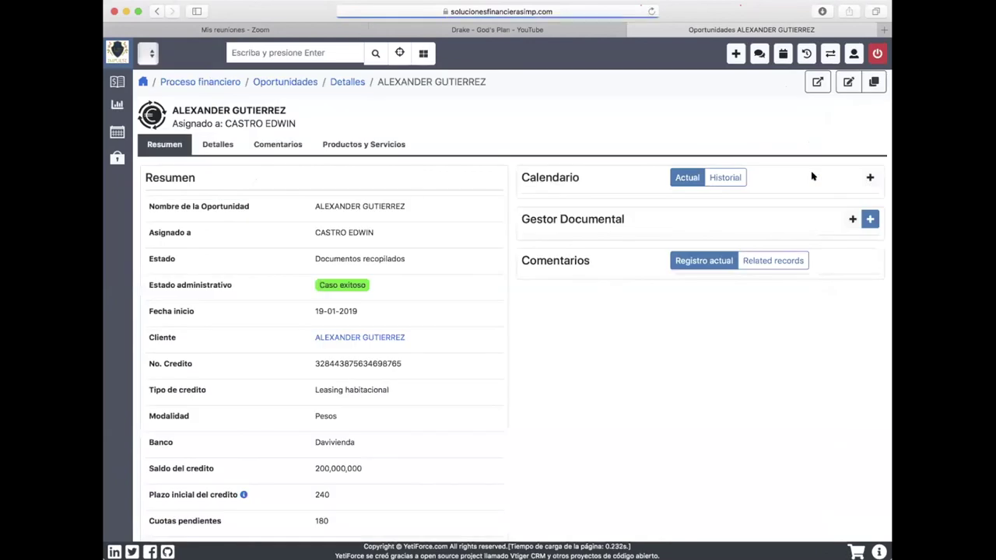
scroll(449, 314, down, 5)
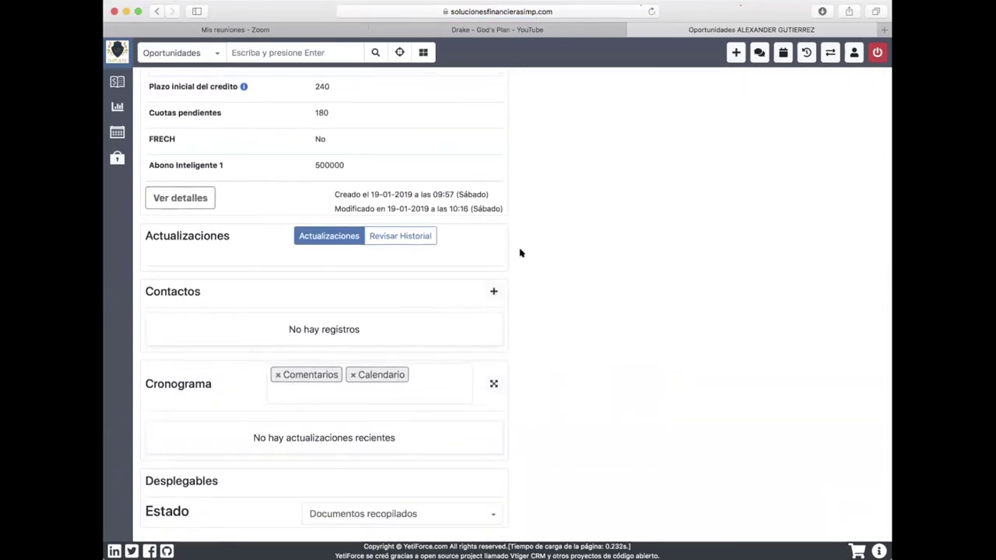
scroll(521, 249, up, 2)
scroll(521, 249, up, 4)
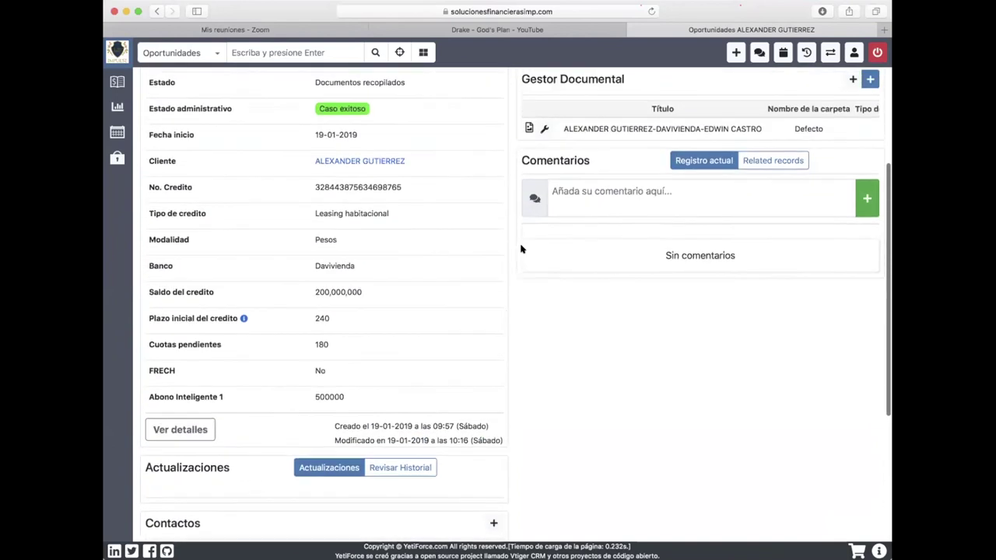
scroll(451, 206, up, 3)
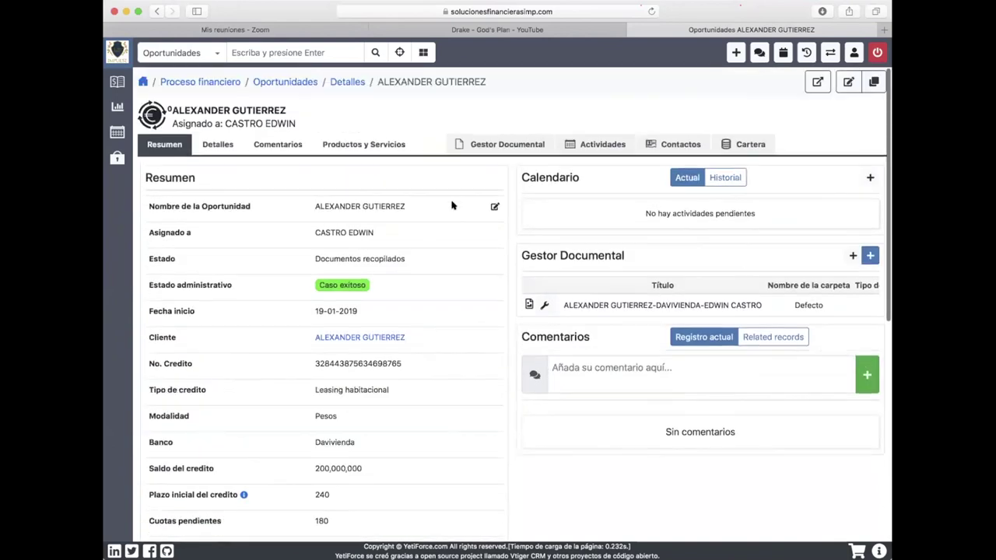
scroll(451, 202, down, 5)
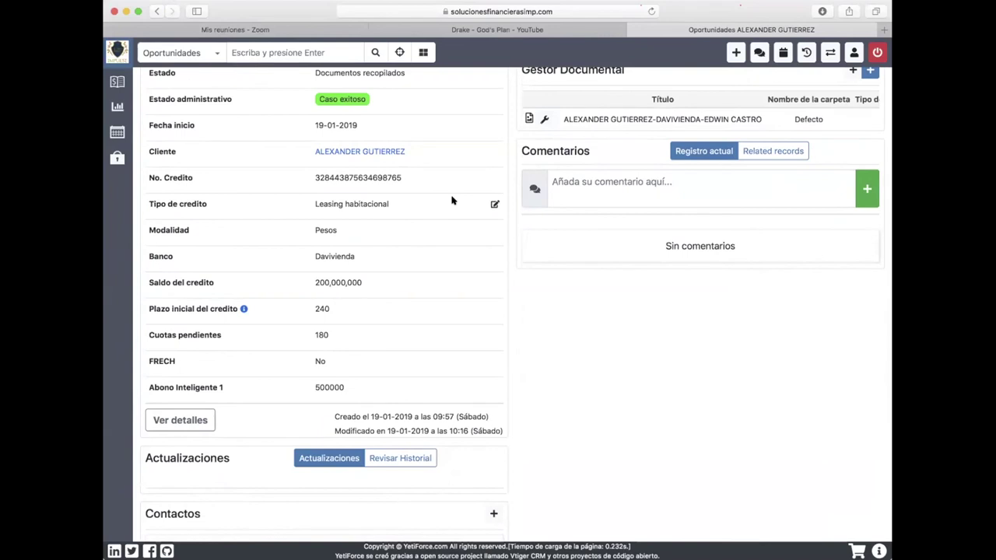
scroll(454, 200, down, 5)
scroll(453, 200, up, 9)
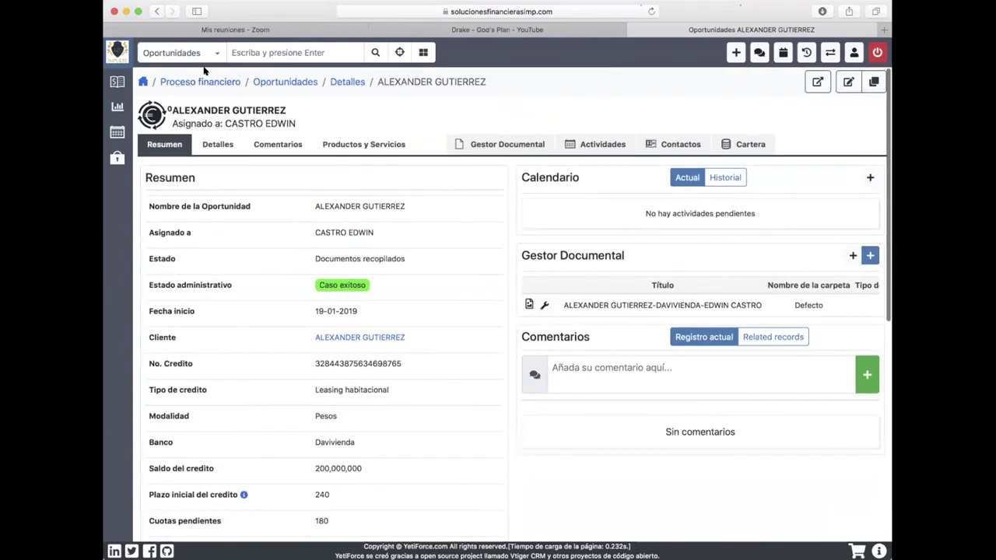
click(117, 51)
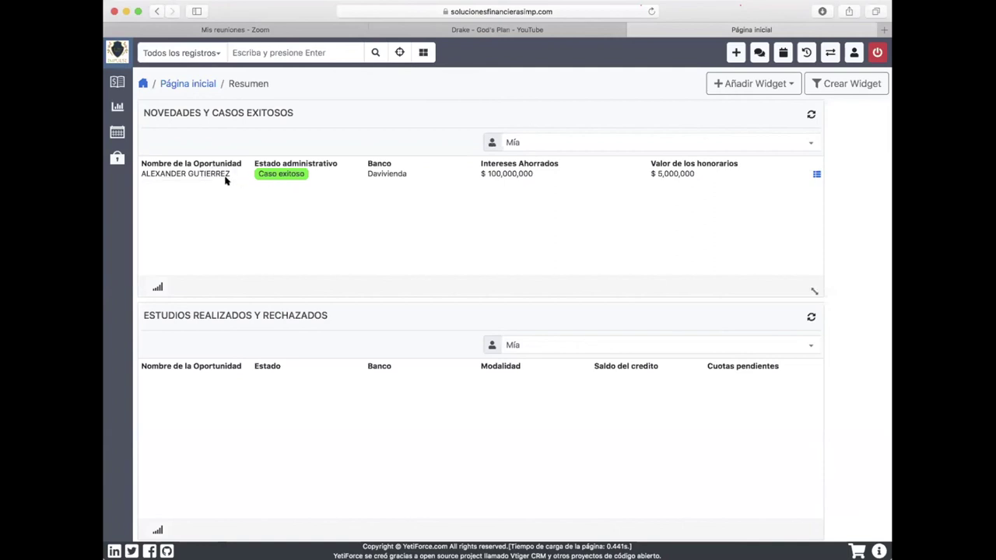
mouse_move(116, 105)
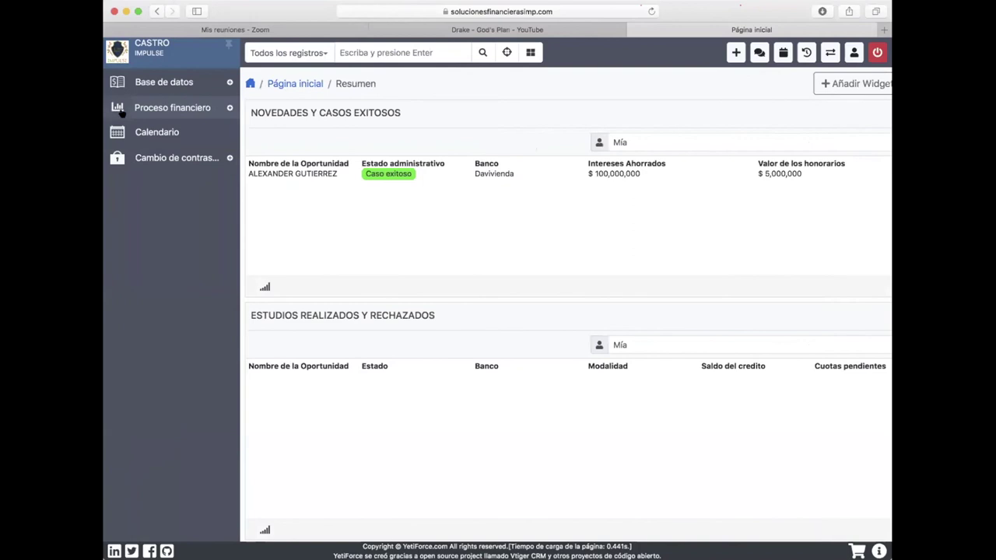
Open the opportunity from Proceso financiero > Mis procesos to view its 'En cobro' status.
click(171, 107)
click(167, 134)
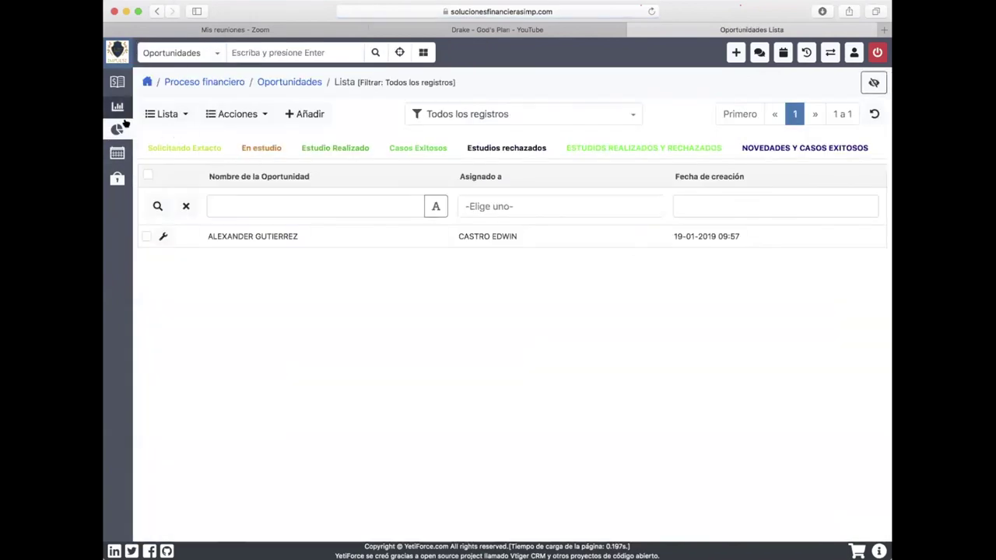
click(262, 237)
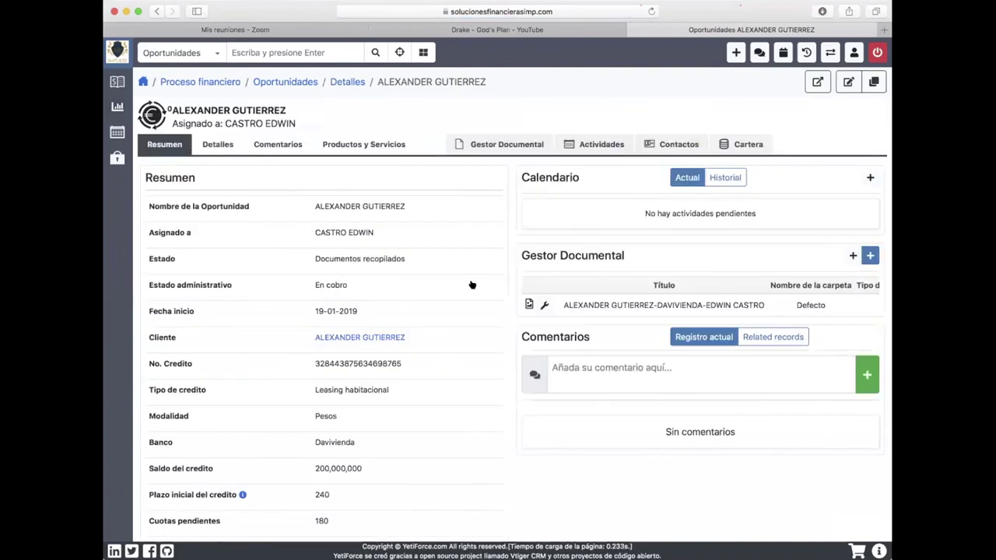
scroll(471, 283, down, 1)
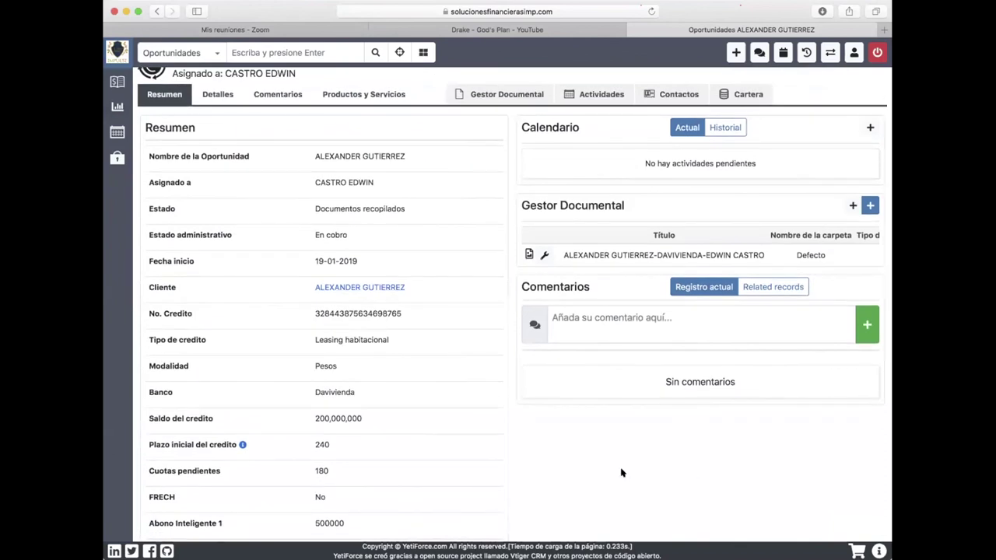